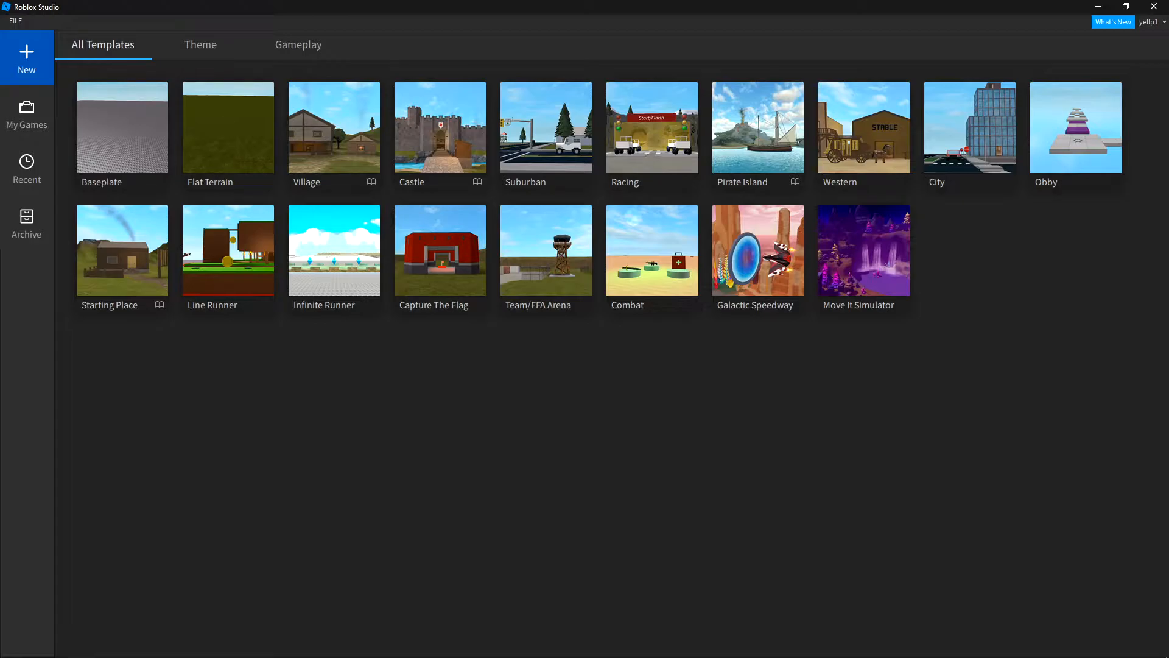
Check the existing games and the recently opened places, and return to the new-place templates.
{"action": "left_click", "coordinate": [26, 114]}
{"action": "left_click", "coordinate": [26, 168]}
{"action": "left_click", "coordinate": [26, 58]}
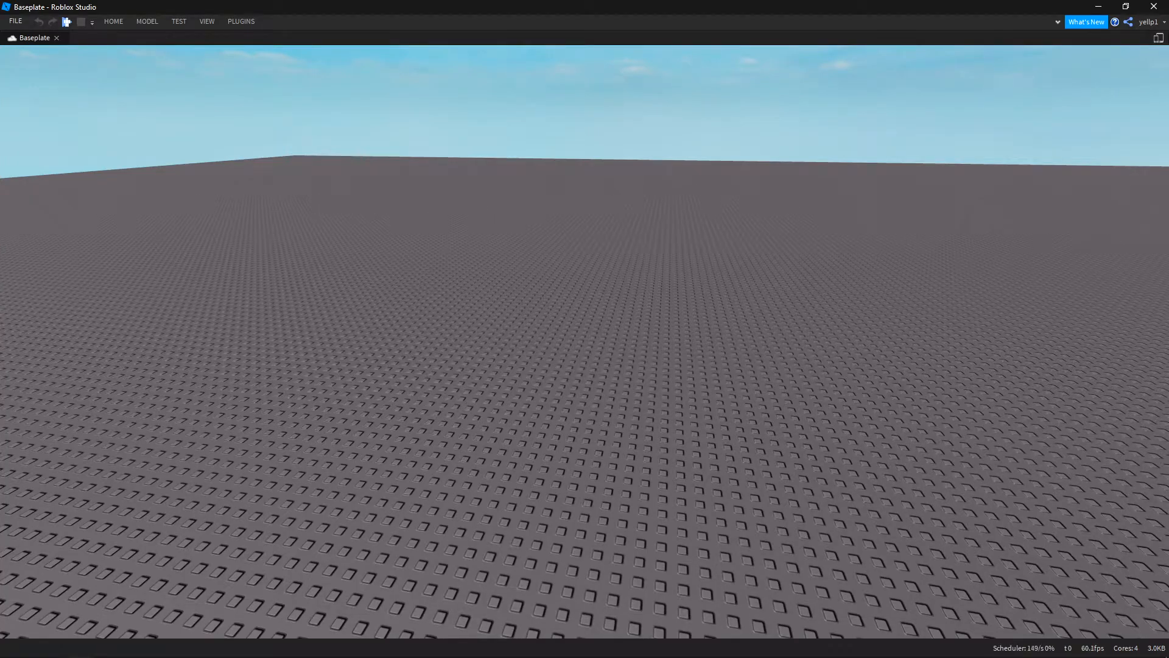
Look around the empty baseplate from different angles and distances.
{"action": "right_click_drag", "start_coordinate": [584, 341], "coordinate": [398, 418]}
{"action": "scroll", "coordinate": [584, 342], "scroll_direction": "down", "scroll_amount": 5}
{"action": "scroll", "coordinate": [584, 341], "scroll_direction": "up", "scroll_amount": 7}
{"action": "scroll", "coordinate": [584, 341], "scroll_direction": "down", "scroll_amount": 6}
{"action": "right_click_drag", "start_coordinate": [585, 341], "coordinate": [374, 289]}
{"action": "scroll", "coordinate": [585, 341], "scroll_direction": "up", "scroll_amount": 4}
{"action": "scroll", "coordinate": [585, 341], "scroll_direction": "down", "scroll_amount": 6}
{"action": "scroll", "coordinate": [584, 341], "scroll_direction": "up", "scroll_amount": 4}
{"action": "scroll", "coordinate": [584, 341], "scroll_direction": "down", "scroll_amount": 4}
{"action": "right_click_drag", "start_coordinate": [585, 341], "coordinate": [572, 488]}
{"action": "scroll", "coordinate": [585, 341], "scroll_direction": "up", "scroll_amount": 4}
{"action": "scroll", "coordinate": [585, 341], "scroll_direction": "down", "scroll_amount": 3}
{"action": "scroll", "coordinate": [585, 341], "scroll_direction": "up", "scroll_amount": 4}
{"action": "scroll", "coordinate": [584, 341], "scroll_direction": "down", "scroll_amount": 3}
{"action": "scroll", "coordinate": [584, 341], "scroll_direction": "up", "scroll_amount": 2}
{"action": "scroll", "coordinate": [585, 341], "scroll_direction": "up", "scroll_amount": 3}
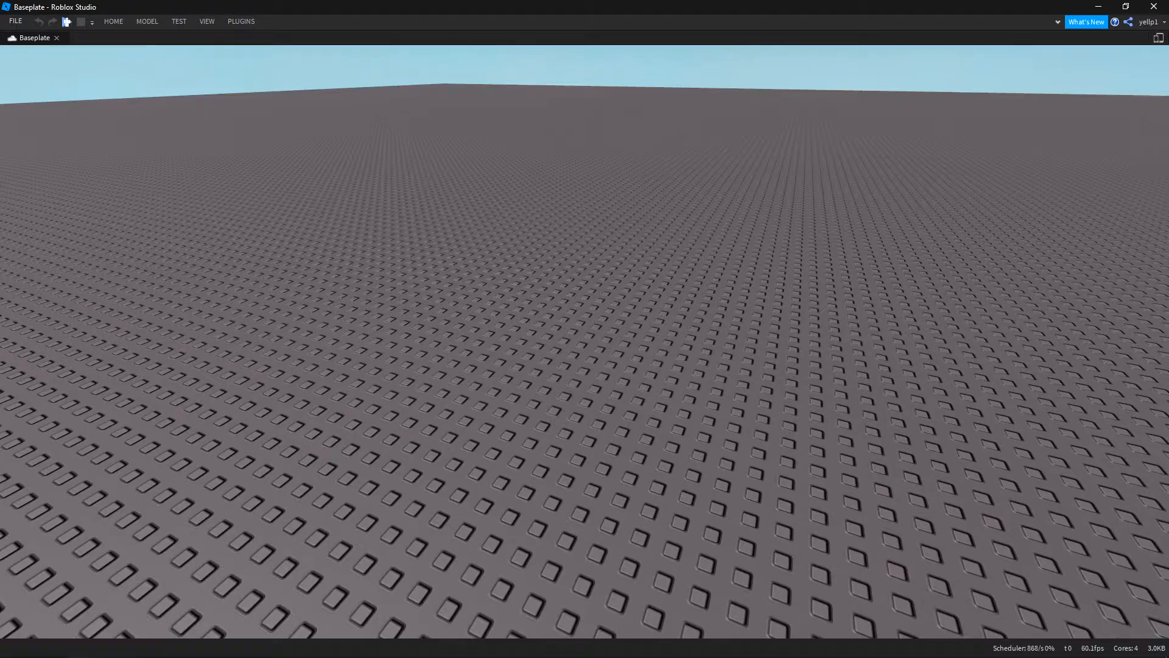
Show the Explorer and Properties windows, and make the Explorer slightly narrower.
{"action": "right_click", "coordinate": [534, 23]}
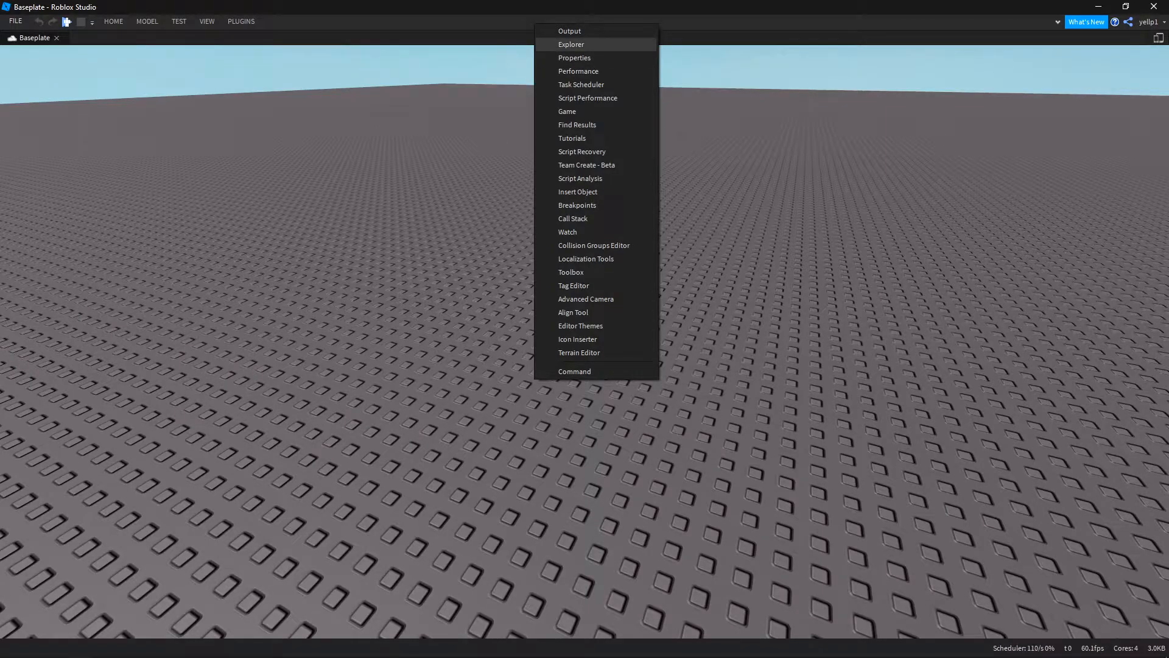
{"action": "left_click", "coordinate": [571, 45]}
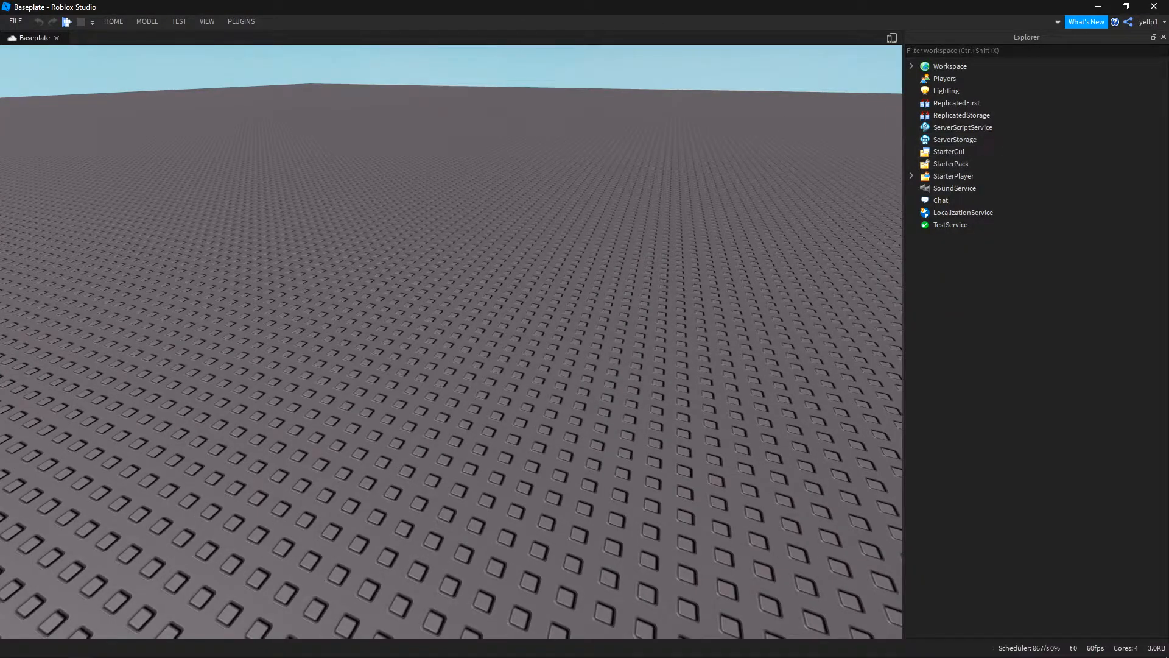
{"action": "left_click_drag", "start_coordinate": [904, 115], "coordinate": [944, 115]}
{"action": "right_click", "coordinate": [697, 21]}
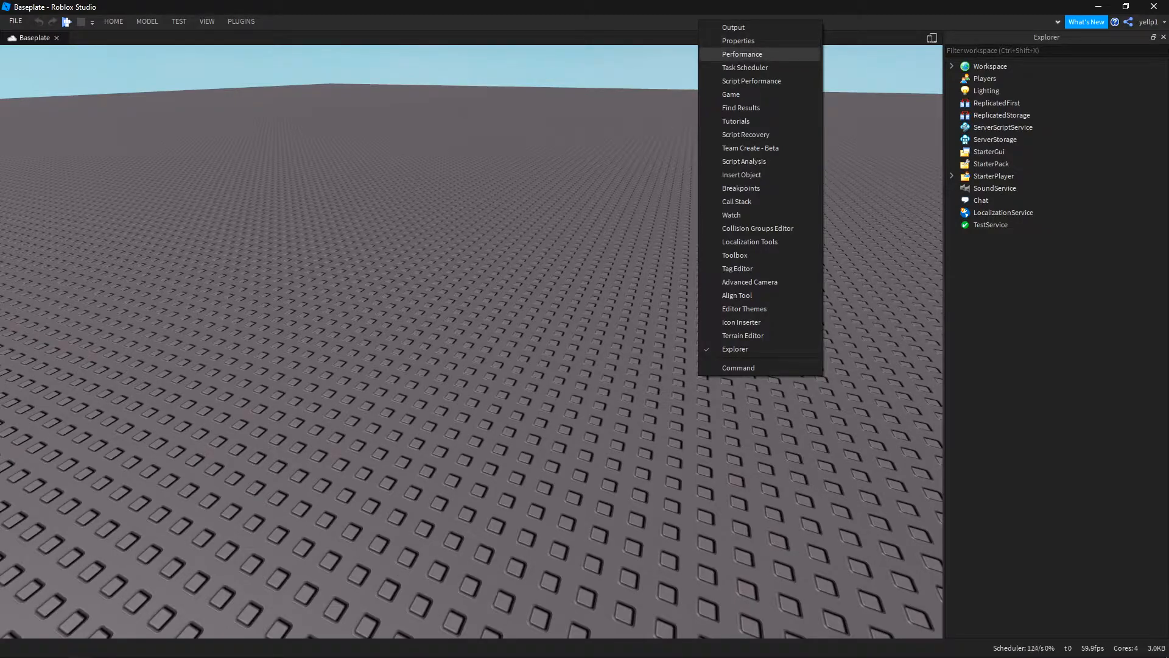
{"action": "left_click", "coordinate": [739, 41]}
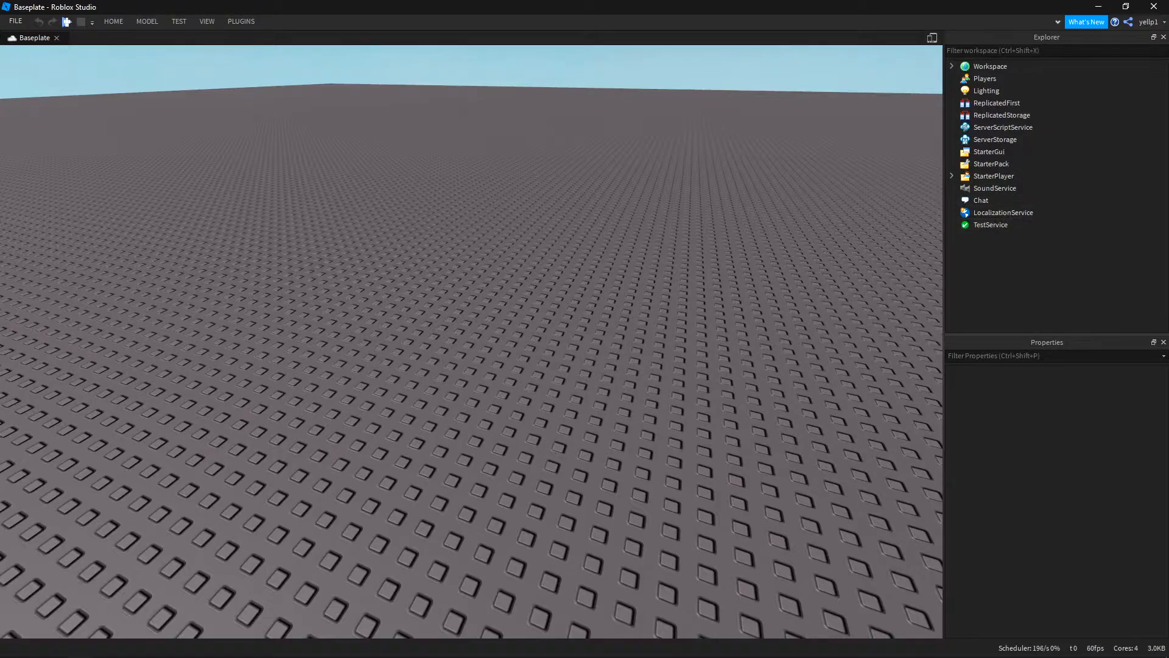
Dock the Properties window in one tabbed group with the Explorer and switch between the two.
{"action": "left_click_drag", "start_coordinate": [1046, 341], "coordinate": [1057, 229]}
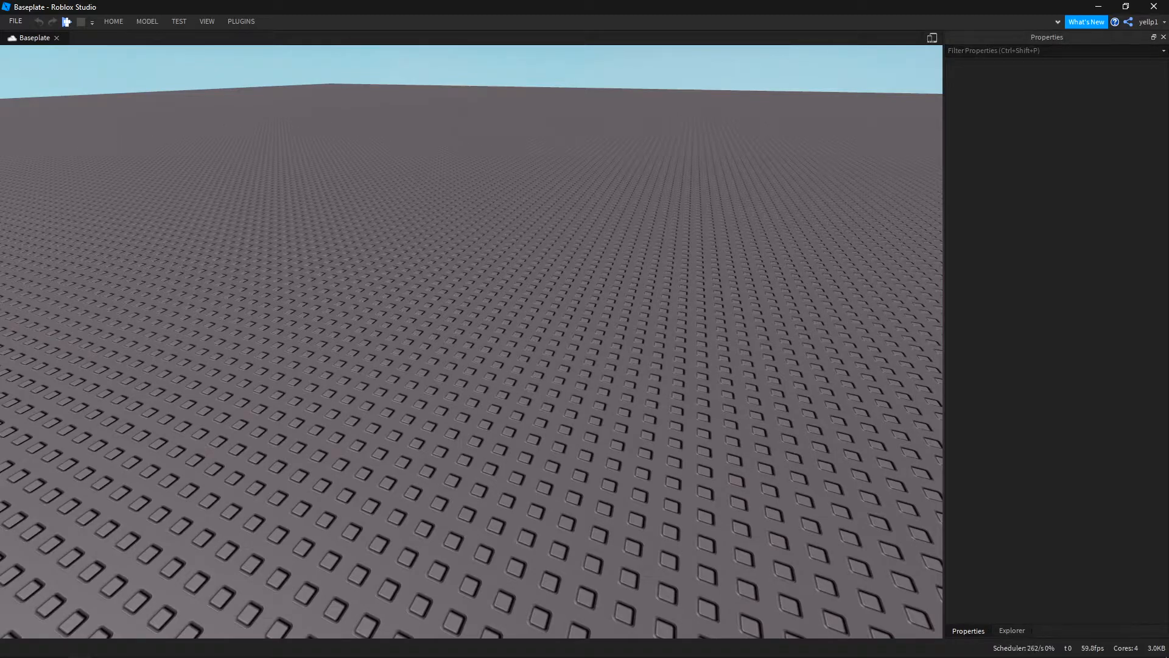
{"action": "left_click", "coordinate": [1011, 630]}
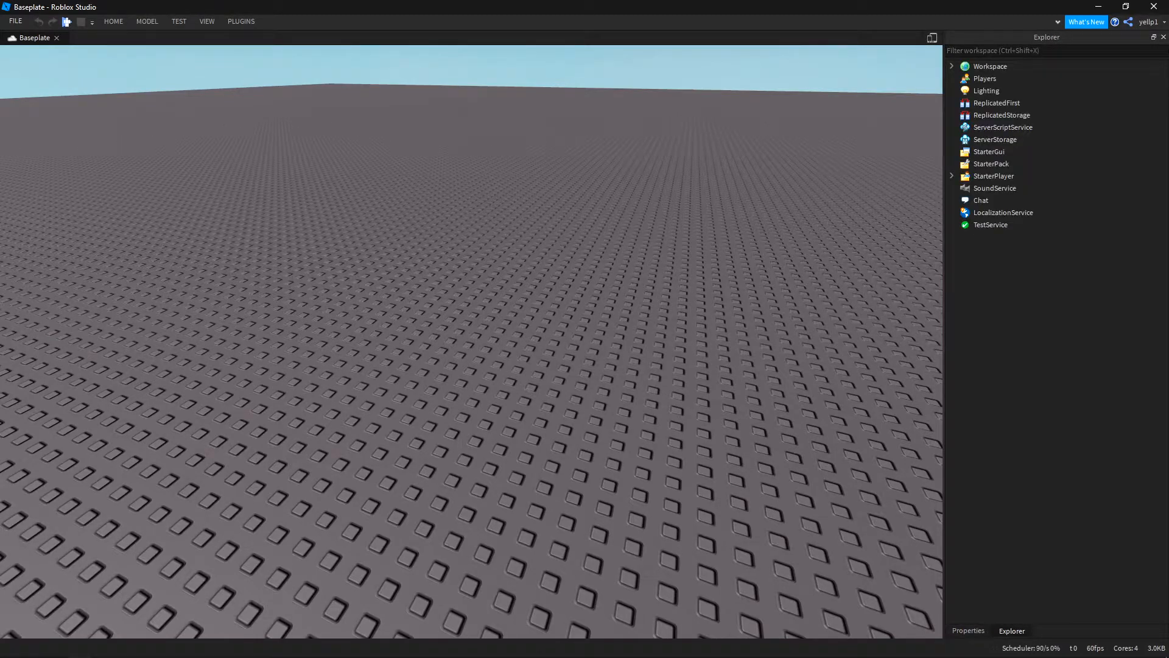
{"action": "left_click", "coordinate": [968, 630]}
Try docking the Properties window beside the viewport, below the viewport, and grouped with the Explorer.
{"action": "left_click_drag", "start_coordinate": [1046, 37], "coordinate": [12, 287]}
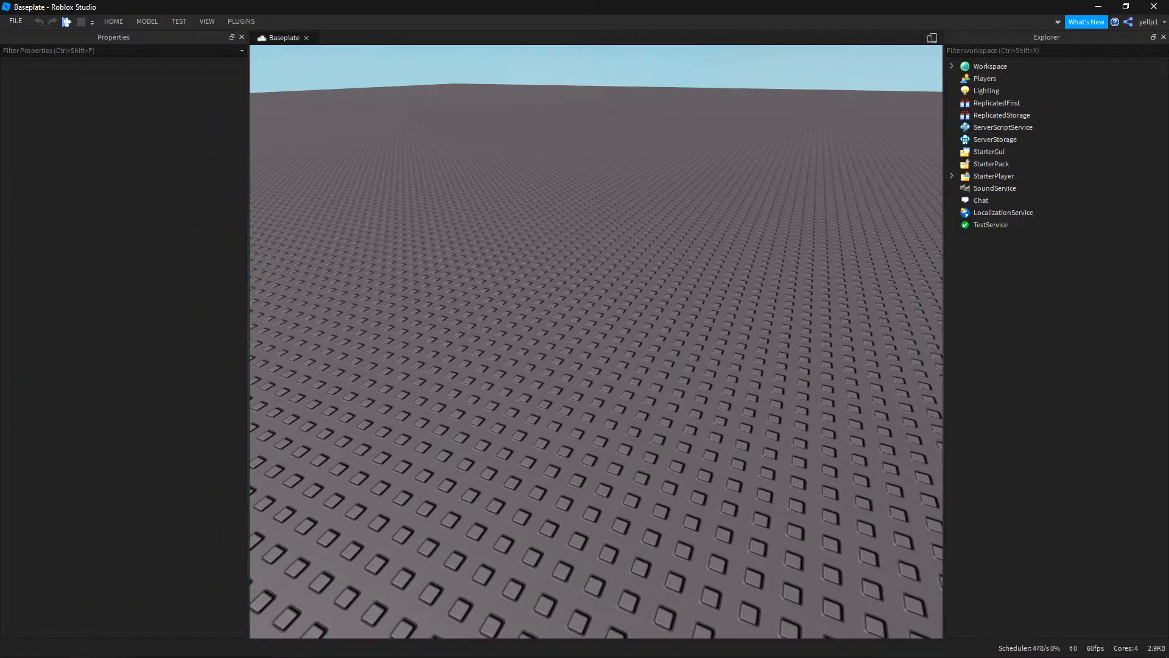
{"action": "left_click_drag", "start_coordinate": [113, 37], "coordinate": [427, 615]}
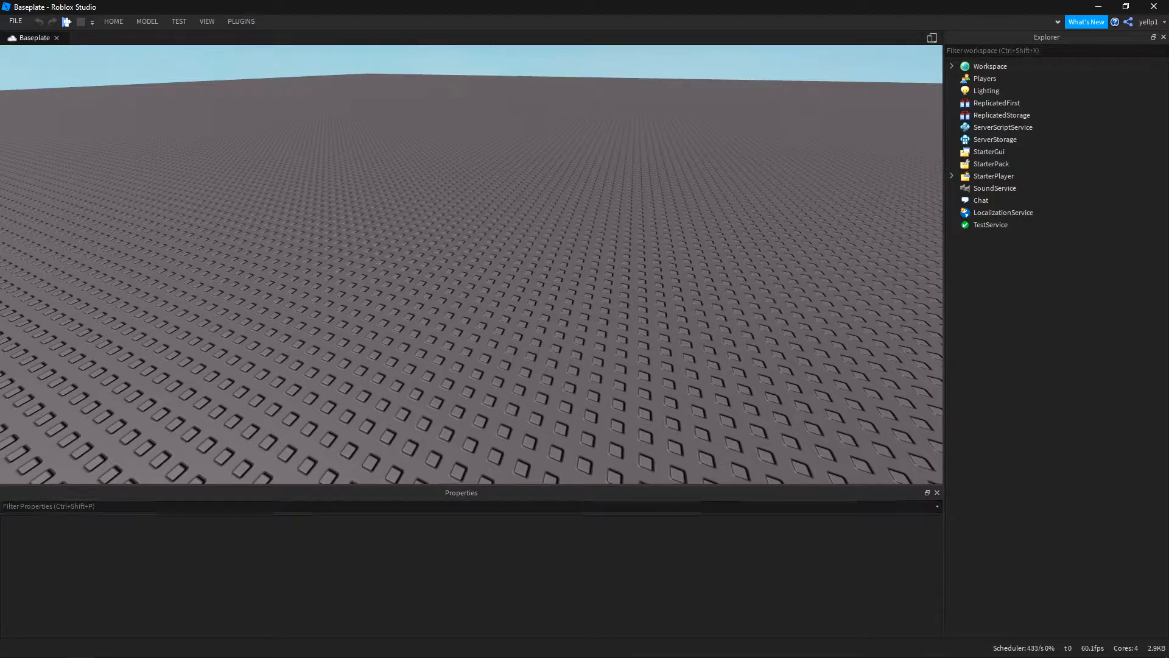
{"action": "left_click_drag", "start_coordinate": [461, 492], "coordinate": [975, 292]}
{"action": "left_click_drag", "start_coordinate": [935, 37], "coordinate": [1046, 208]}
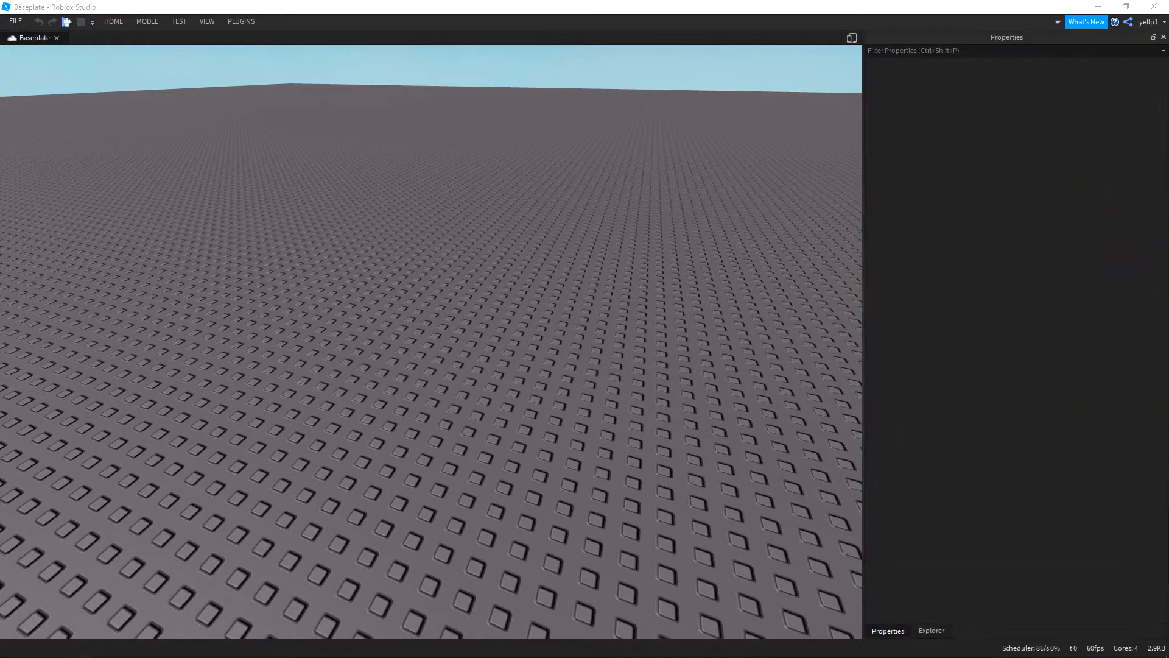
Dock the Properties window directly beneath the Explorer and adjust the height split and width of both.
{"action": "left_click_drag", "start_coordinate": [1007, 37], "coordinate": [1035, 557]}
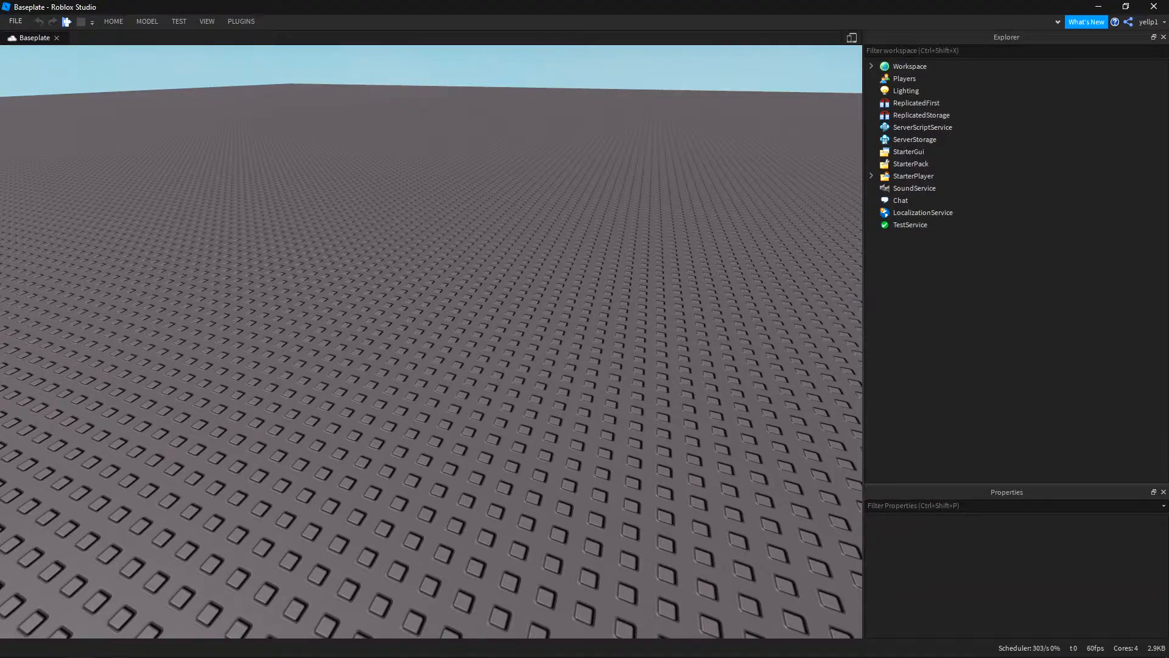
{"action": "left_click_drag", "start_coordinate": [1035, 486], "coordinate": [1035, 357]}
{"action": "mouse_move", "coordinate": [864, 304]}
{"action": "left_mouse_down"}
{"action": "mouse_move", "coordinate": [978, 304]}
{"action": "mouse_move", "coordinate": [887, 304]}
{"action": "left_mouse_up"}
{"action": "mouse_move", "coordinate": [959, 225]}
{"action": "left_mouse_down"}
{"action": "mouse_move", "coordinate": [995, 224]}
{"action": "mouse_move", "coordinate": [951, 225]}
{"action": "left_mouse_up"}
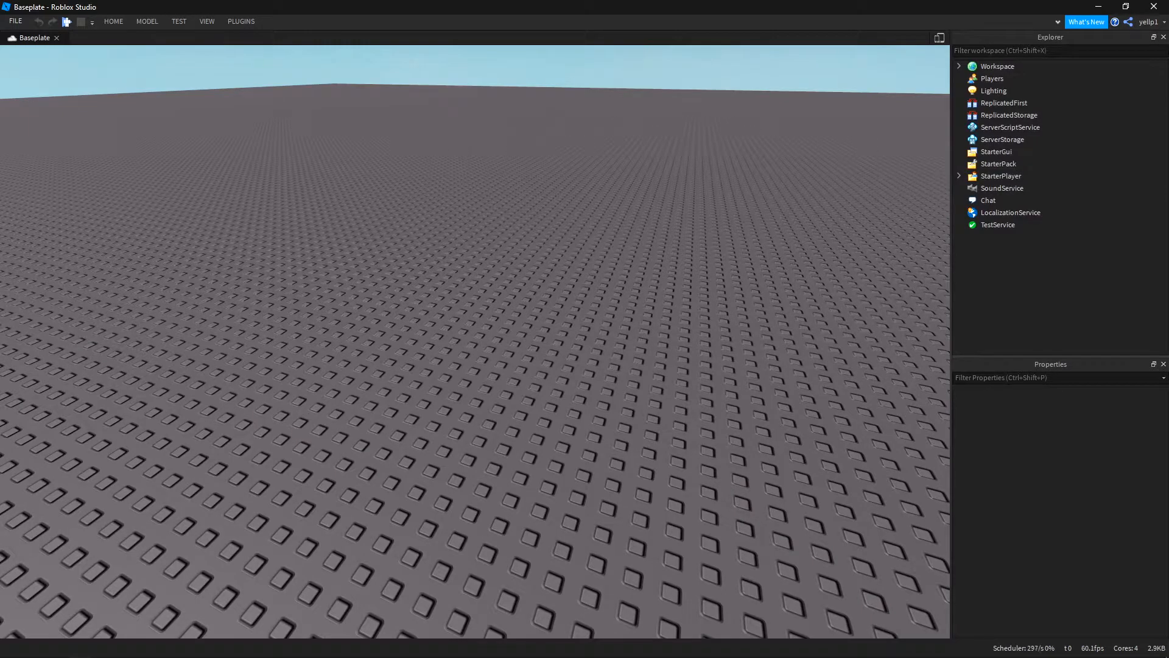
Examine the properties of Workspace, Players, Lighting, ReplicatedFirst, ReplicatedStorage and ServerScriptService in the Explorer.
{"action": "left_click", "coordinate": [959, 66]}
{"action": "left_click", "coordinate": [959, 66]}
{"action": "mouse_move", "coordinate": [1025, 163]}
{"action": "left_click", "coordinate": [997, 66]}
{"action": "left_click", "coordinate": [992, 78]}
{"action": "left_click", "coordinate": [994, 90]}
{"action": "left_click", "coordinate": [1009, 114]}
{"action": "left_click", "coordinate": [1010, 126]}
{"action": "left_click", "coordinate": [997, 66]}
{"action": "left_click", "coordinate": [992, 78]}
{"action": "left_click", "coordinate": [994, 90]}
{"action": "left_click", "coordinate": [1005, 102]}
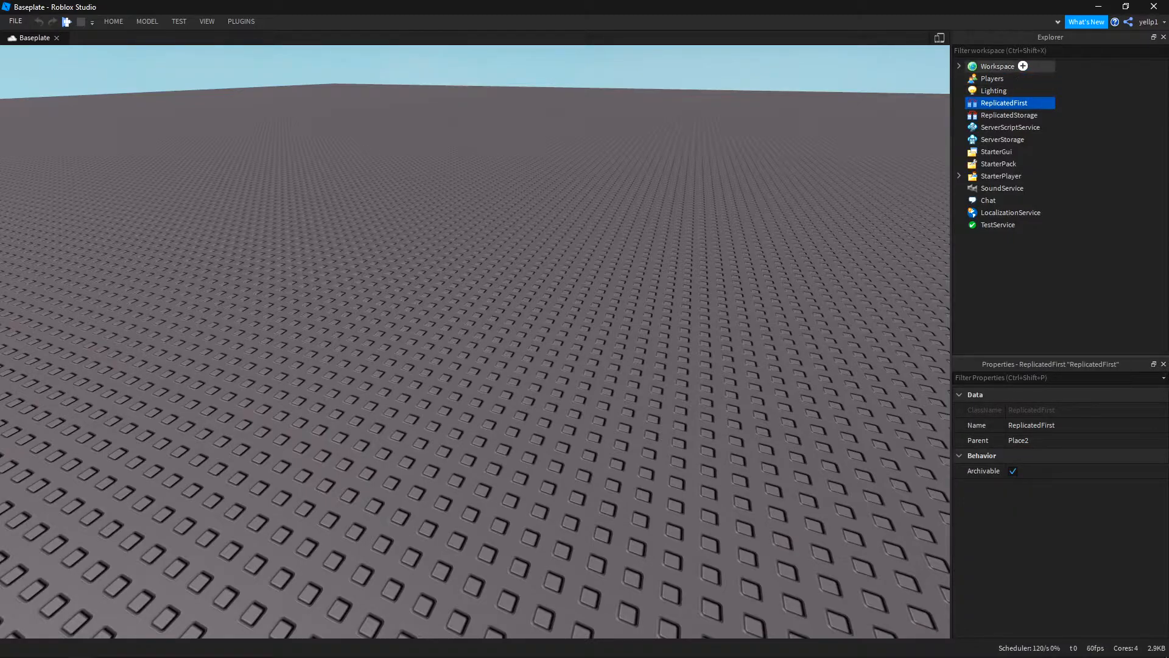
Step through Players and its neighbouring services in the Explorer, and show the Workspace properties.
{"action": "left_click", "coordinate": [992, 78]}
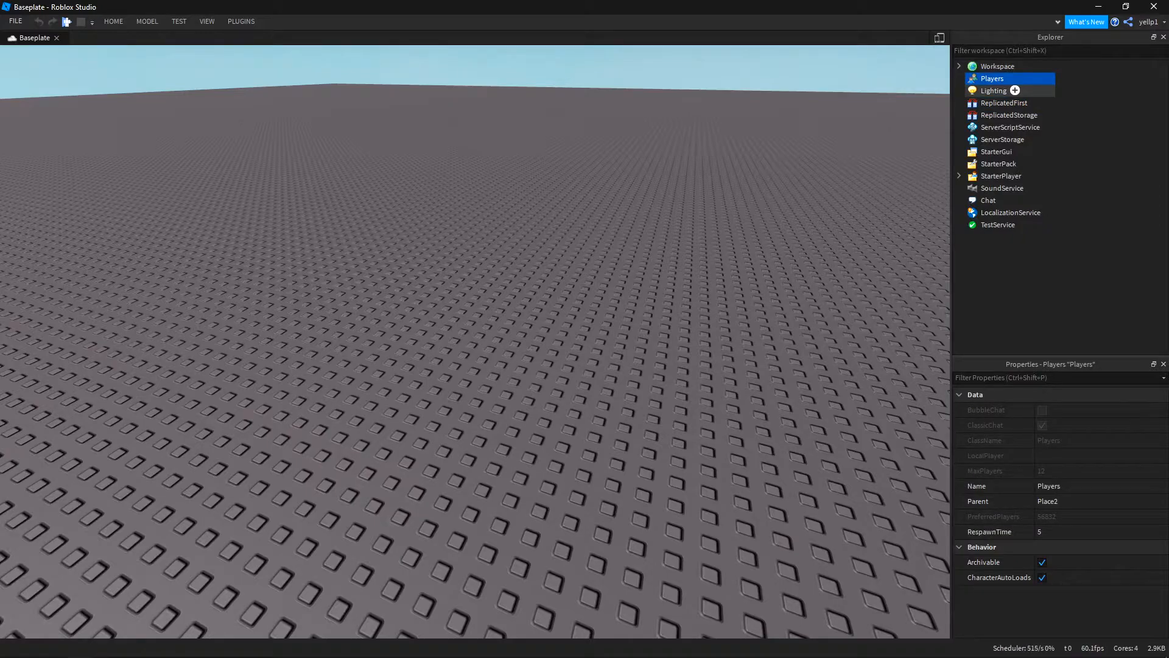
{"action": "key", "text": "Down"}
{"action": "key", "text": "Up"}
{"action": "key", "text": "Up"}
{"action": "key", "text": "Down"}
{"action": "left_click", "coordinate": [998, 66]}
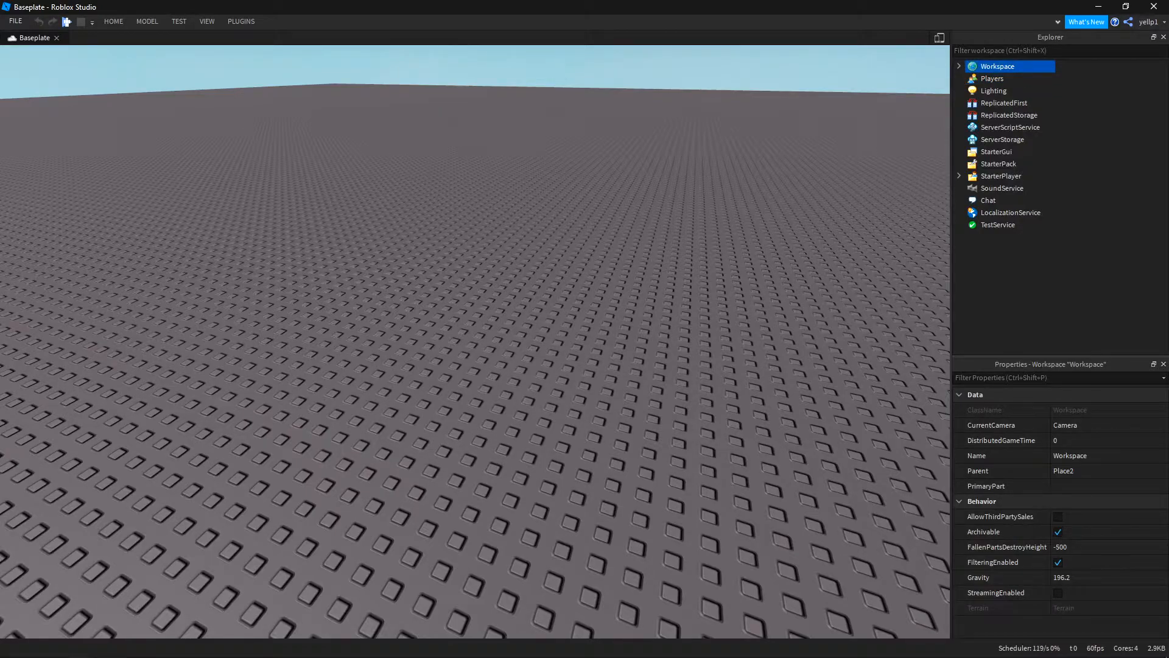
Expand Workspace and examine the properties of its Camera, Terrain and Baseplate objects.
{"action": "left_click", "coordinate": [960, 66]}
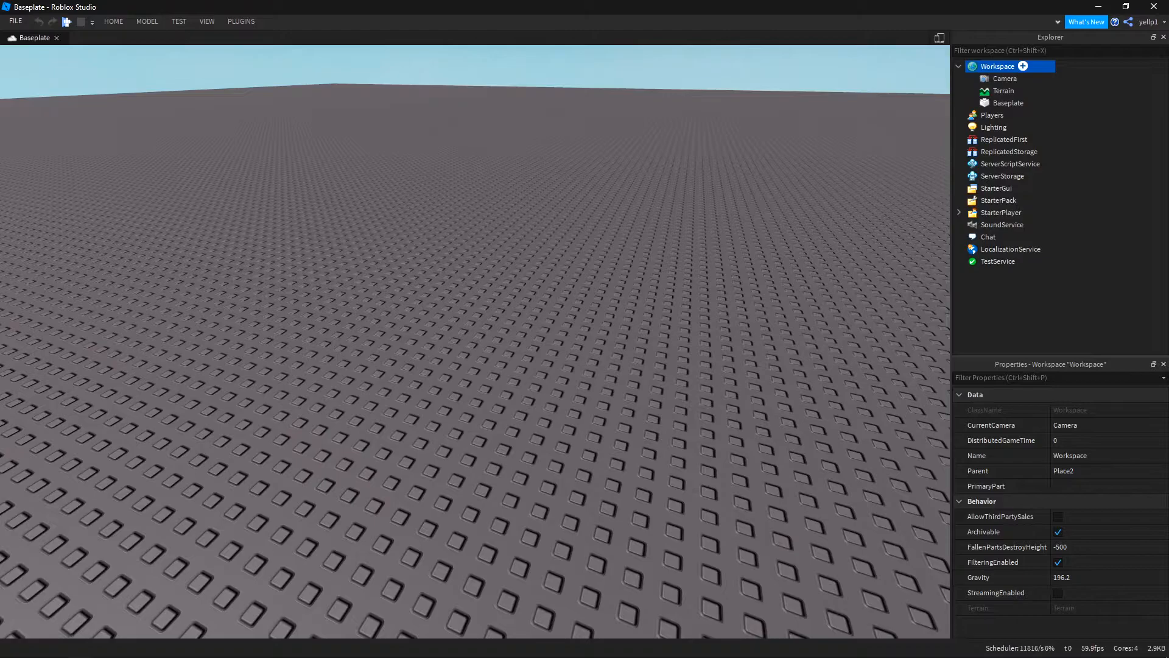
{"action": "left_click", "coordinate": [1005, 78]}
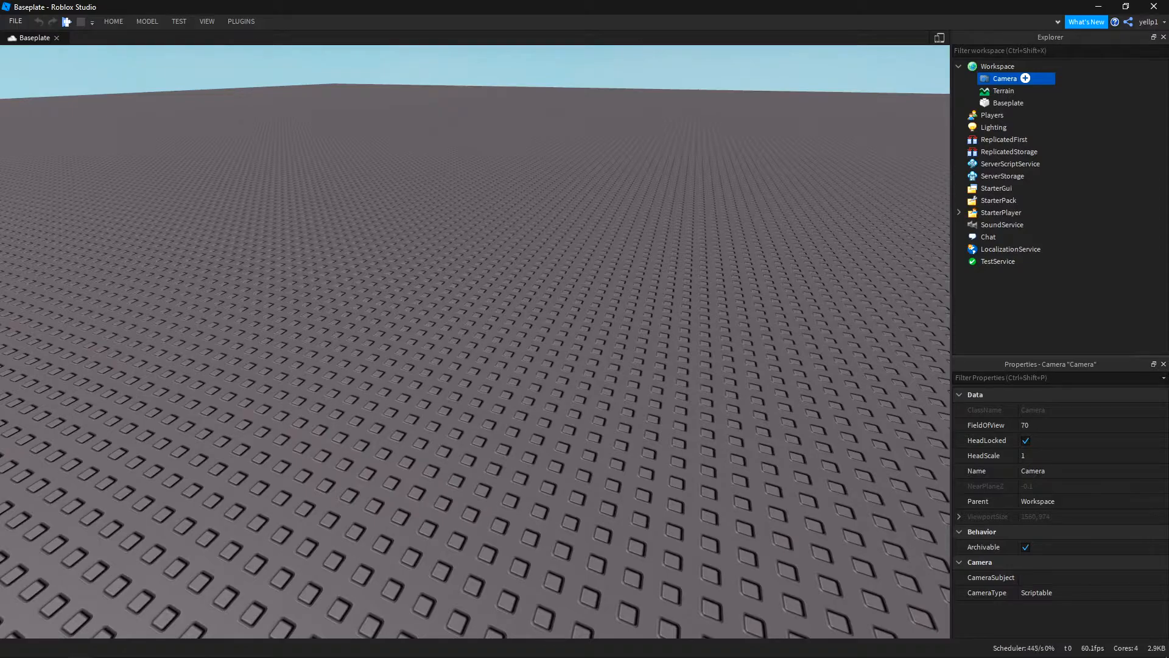
{"action": "left_click", "coordinate": [1023, 90]}
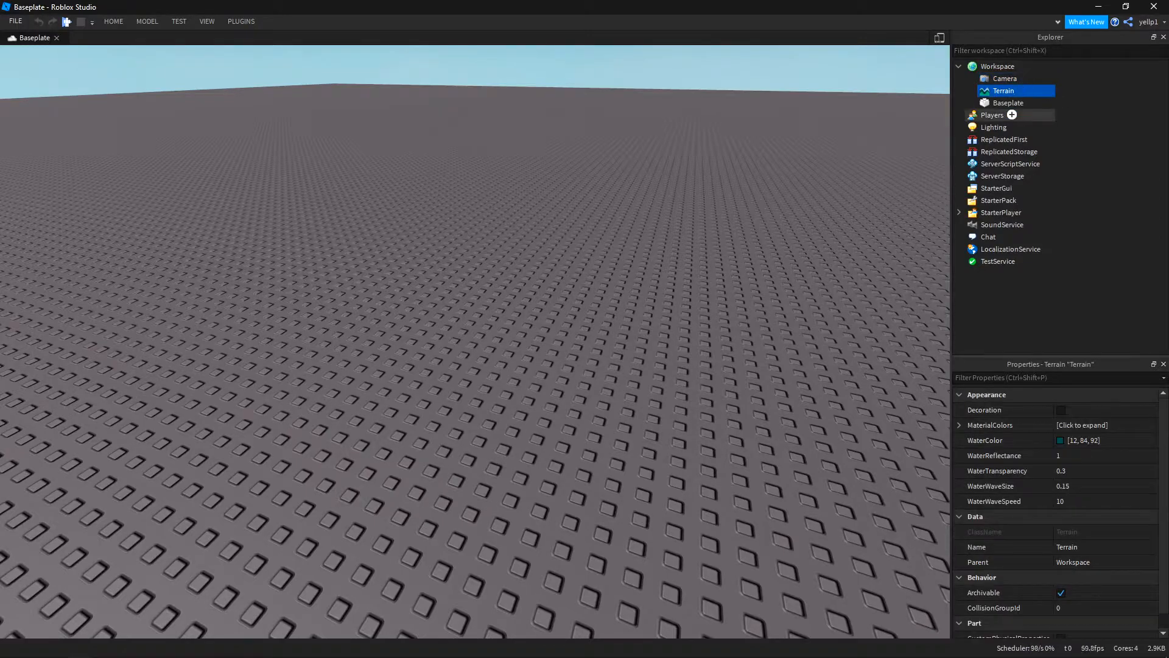
{"action": "left_click", "coordinate": [1011, 102]}
{"action": "right_click_drag", "start_coordinate": [475, 341], "coordinate": [366, 304]}
{"action": "key", "text": "e"}
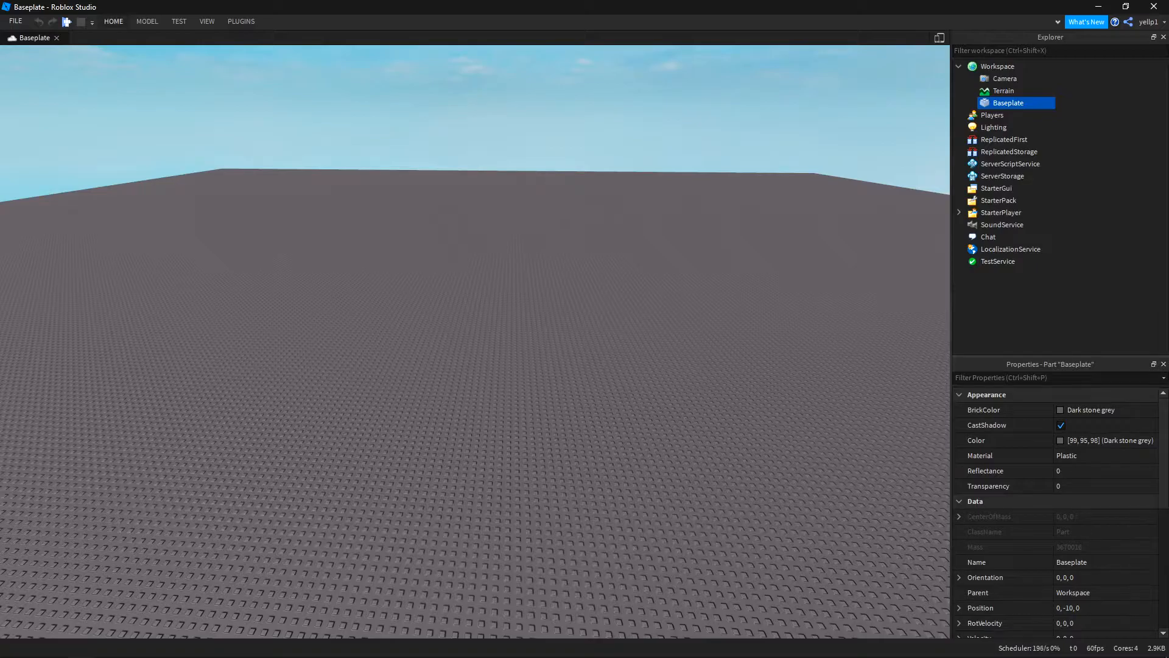
Expand the ribbon, look through the Home, Model and Test tools, and collapse it again.
{"action": "key", "text": "ctrl+F1"}
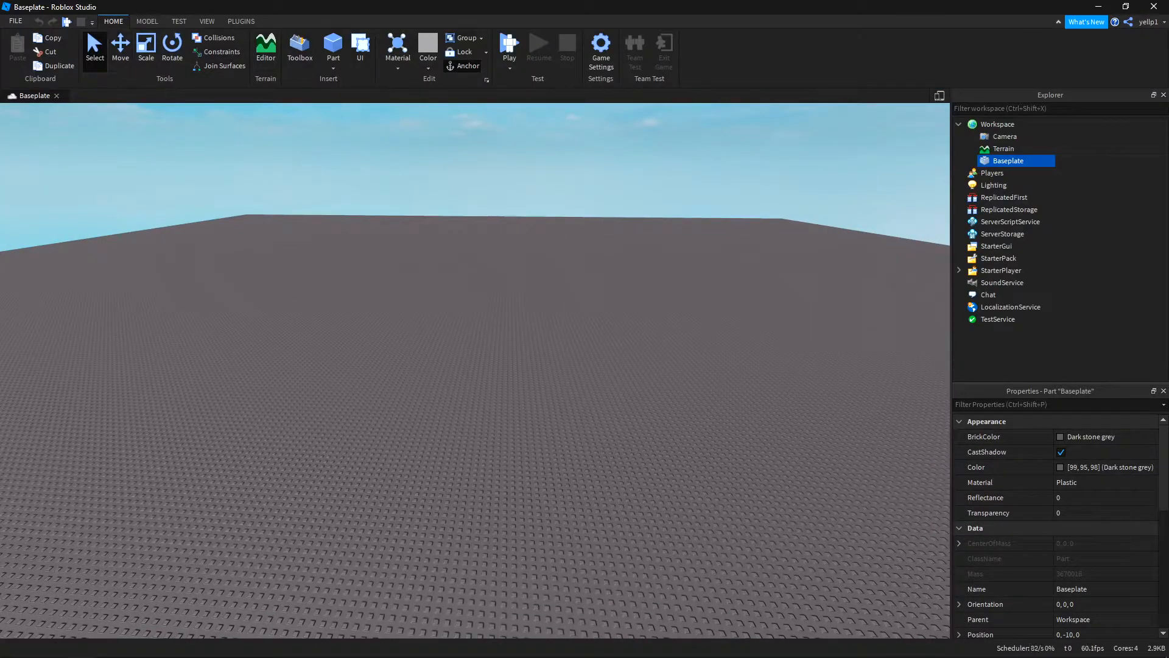
{"action": "right_click_drag", "start_coordinate": [475, 365], "coordinate": [475, 347]}
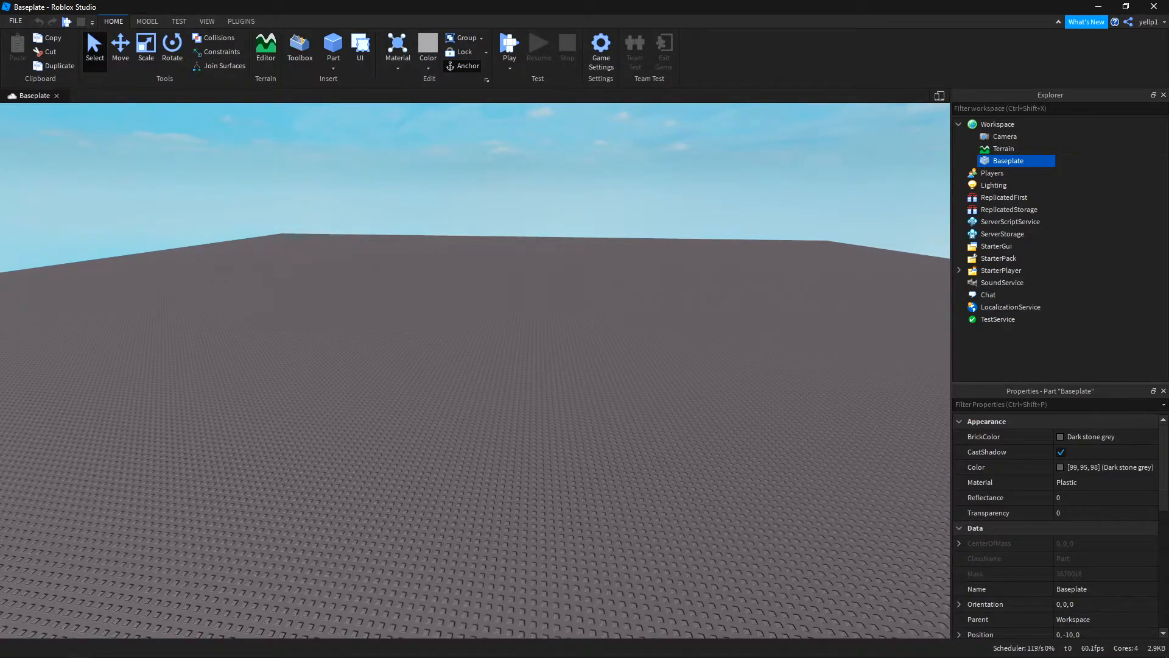
{"action": "left_click", "coordinate": [147, 20]}
{"action": "left_click", "coordinate": [178, 21]}
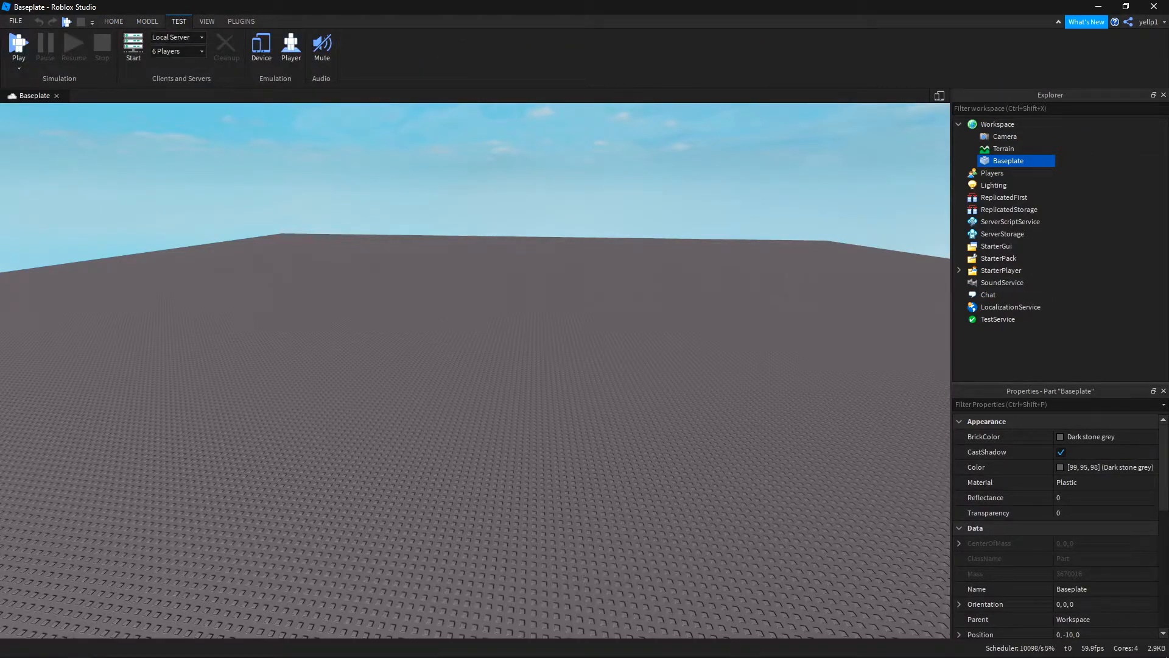
{"action": "key", "text": "ctrl+F1"}
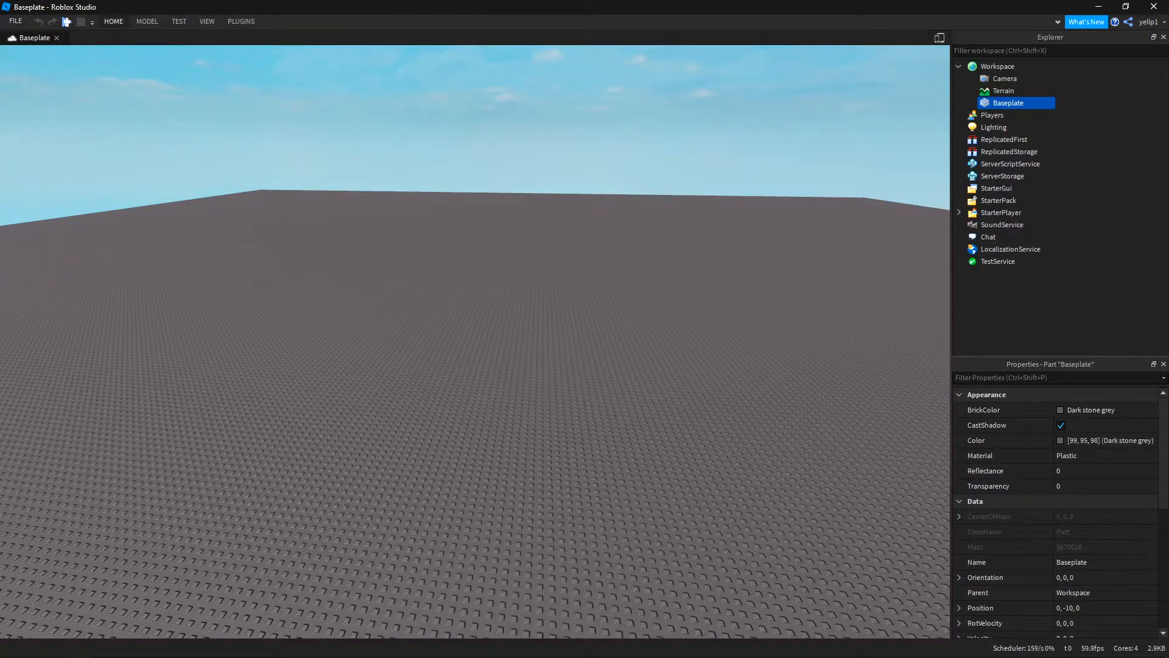
{"action": "key", "text": "ctrl+F1"}
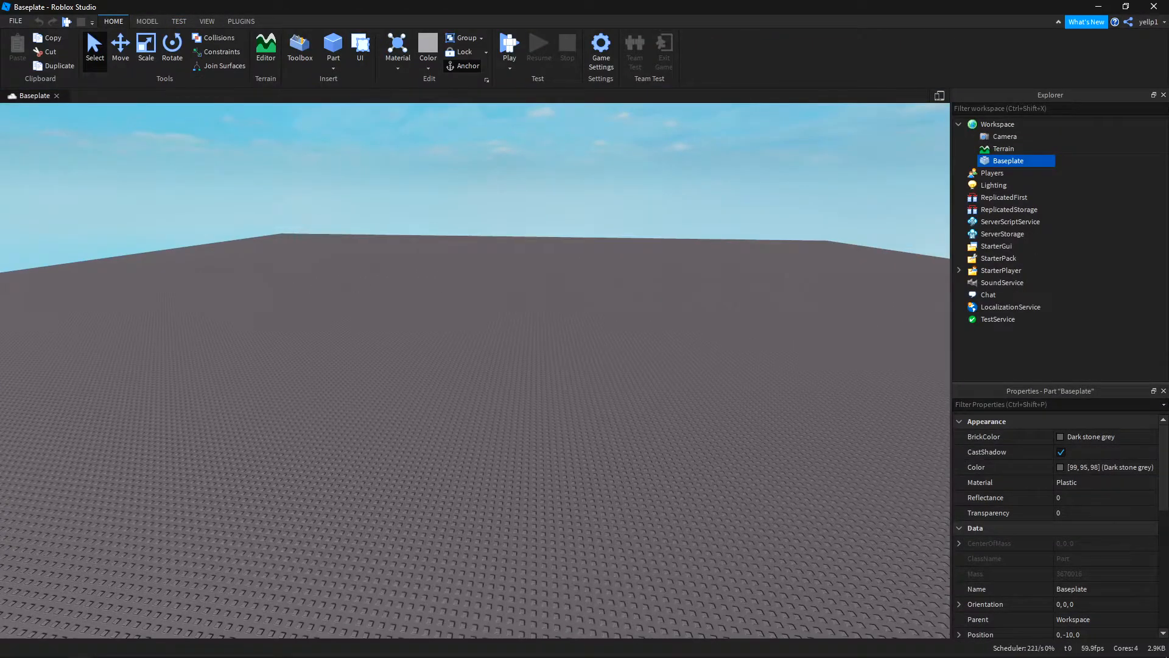
{"action": "key", "text": "ctrl+F1"}
Preview the Home and Model tools temporarily, and keep the ribbon permanently expanded on the Home tools.
{"action": "left_click", "coordinate": [113, 21]}
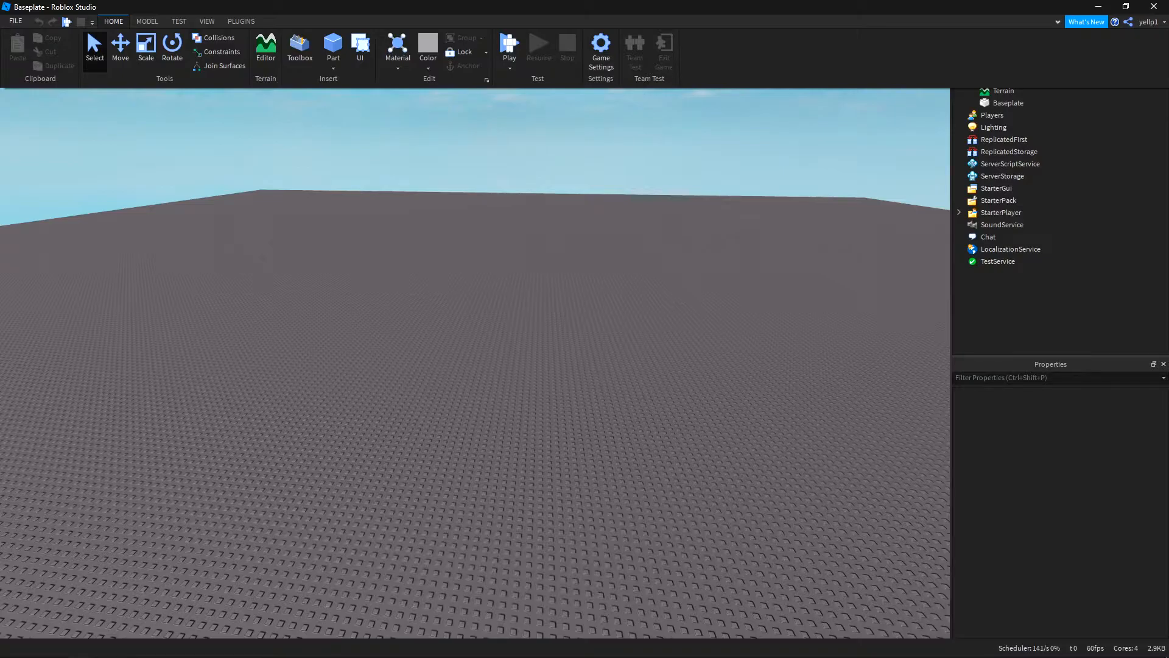
{"action": "key", "text": "Escape"}
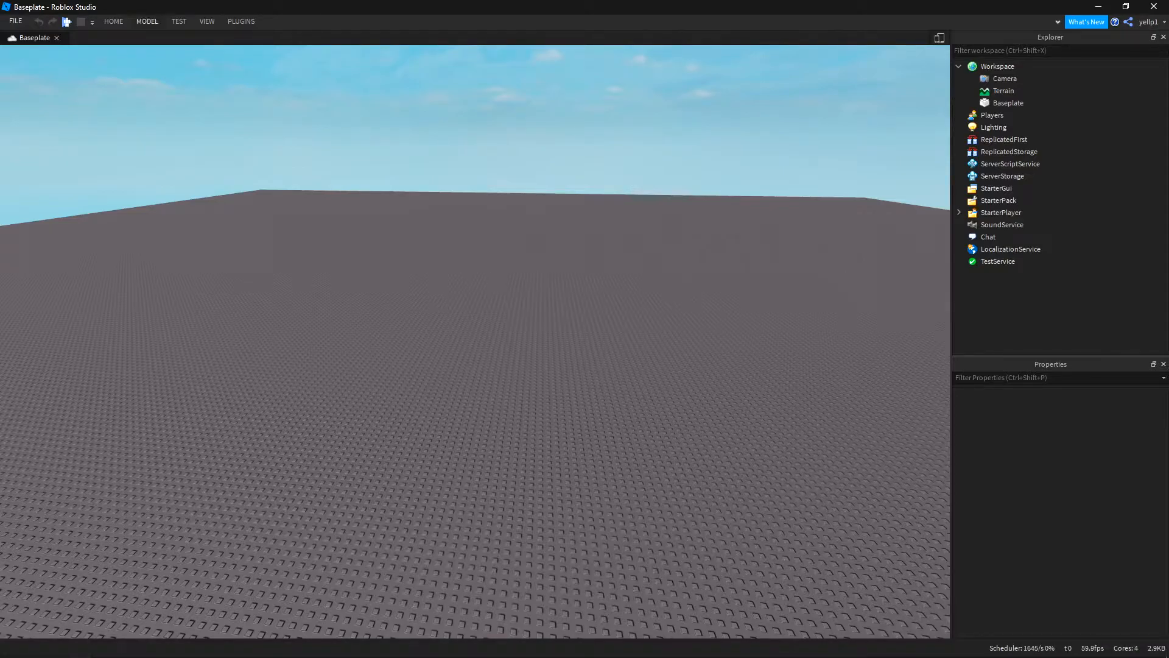
{"action": "left_click", "coordinate": [147, 22]}
{"action": "key", "text": "Escape"}
{"action": "double_click", "coordinate": [114, 21]}
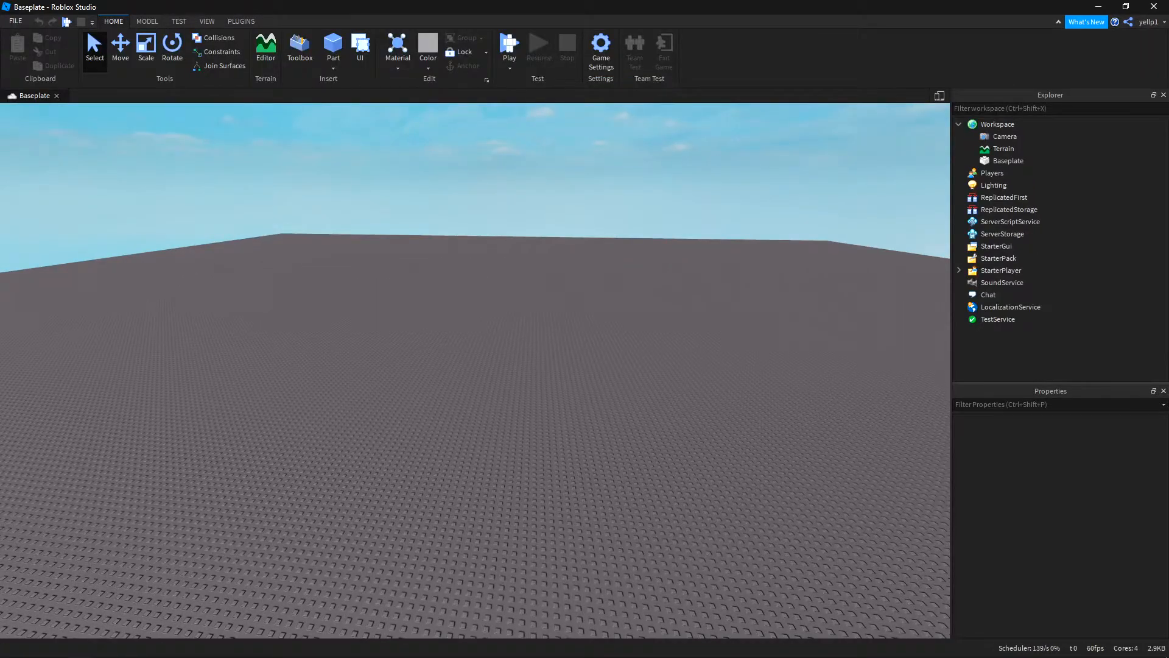
Try box selection in the viewport, activate the Move tool, and select the Baseplate part.
{"action": "left_click_drag", "start_coordinate": [416, 235], "coordinate": [659, 379]}
{"action": "left_click_drag", "start_coordinate": [204, 237], "coordinate": [460, 368]}
{"action": "left_click", "coordinate": [120, 51]}
{"action": "right_click_drag", "start_coordinate": [475, 370], "coordinate": [408, 353]}
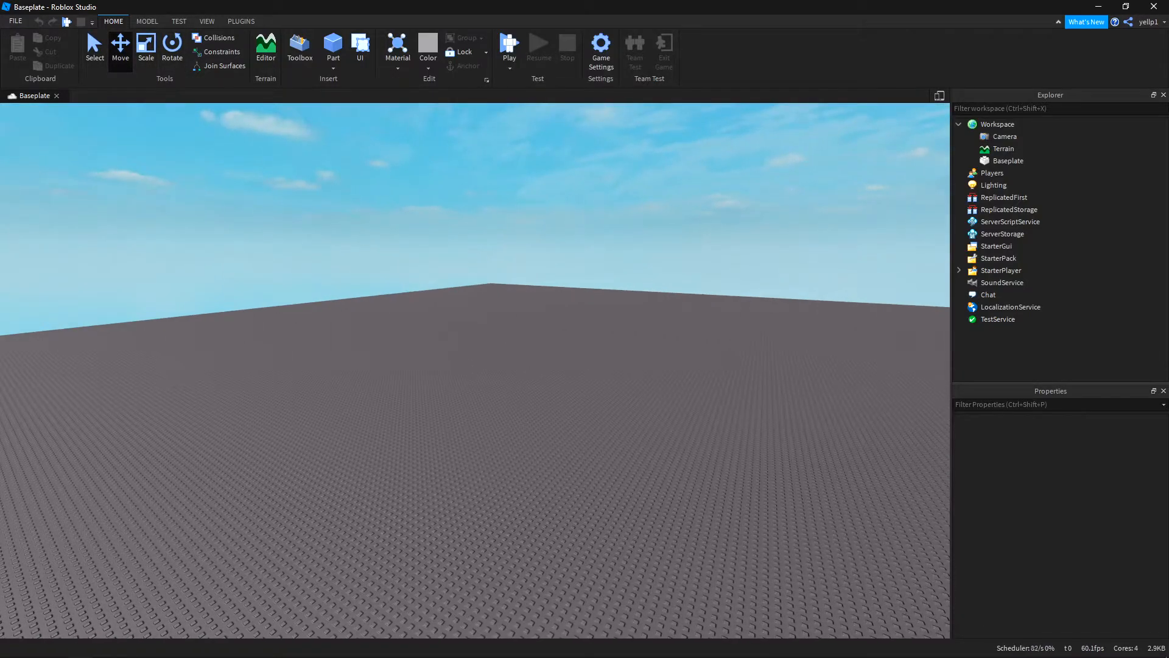
{"action": "left_click", "coordinate": [1023, 160]}
Examine the selected Baseplate and its move handles from the side, from below the edge and from above.
{"action": "key", "text": "s"}
{"action": "right_click_drag", "start_coordinate": [475, 370], "coordinate": [518, 380]}
{"action": "key", "text": "d"}
{"action": "key", "text": "s"}
{"action": "mouse_move", "coordinate": [1016, 160]}
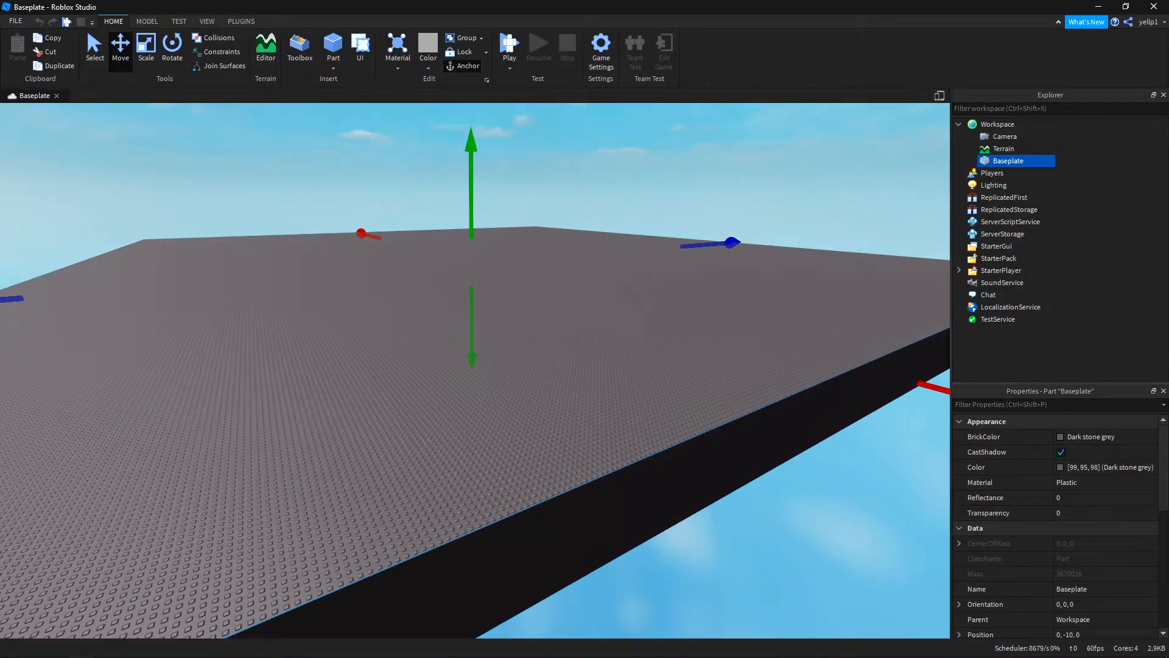
{"action": "key", "text": "s"}
{"action": "key", "text": "a"}
{"action": "key", "text": "q"}
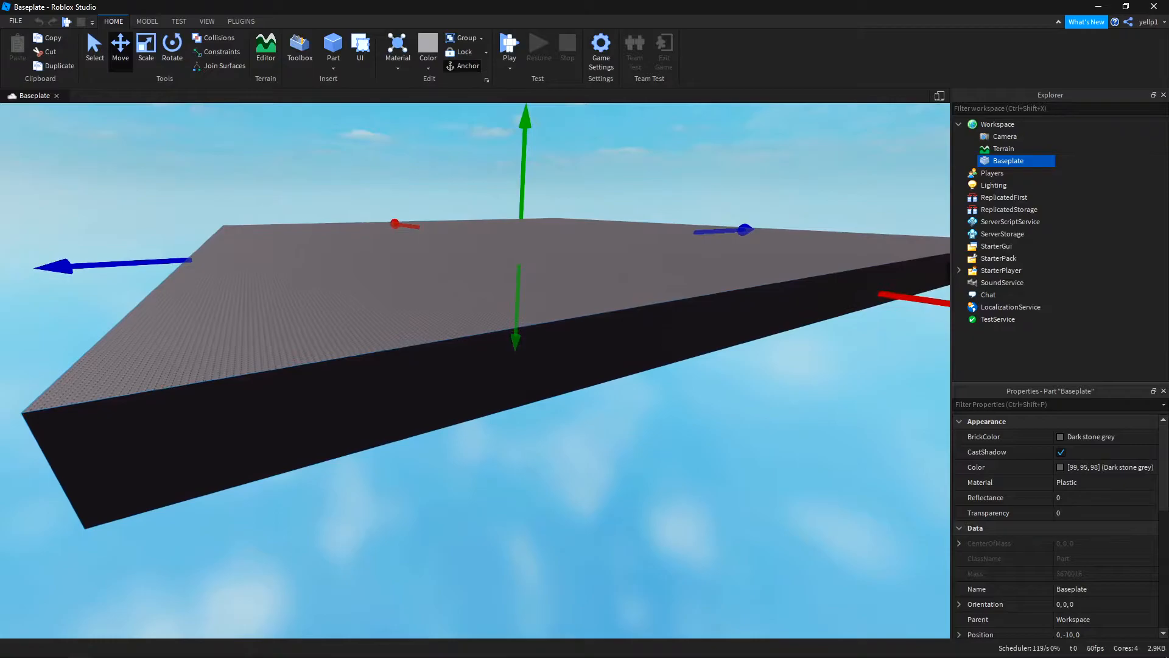
{"action": "key", "text": "e"}
{"action": "key", "text": "w"}
{"action": "right_click_drag", "start_coordinate": [475, 370], "coordinate": [517, 341]}
{"action": "key", "text": "q"}
{"action": "key", "text": "e"}
{"action": "key", "text": "a"}
{"action": "key", "text": "s"}
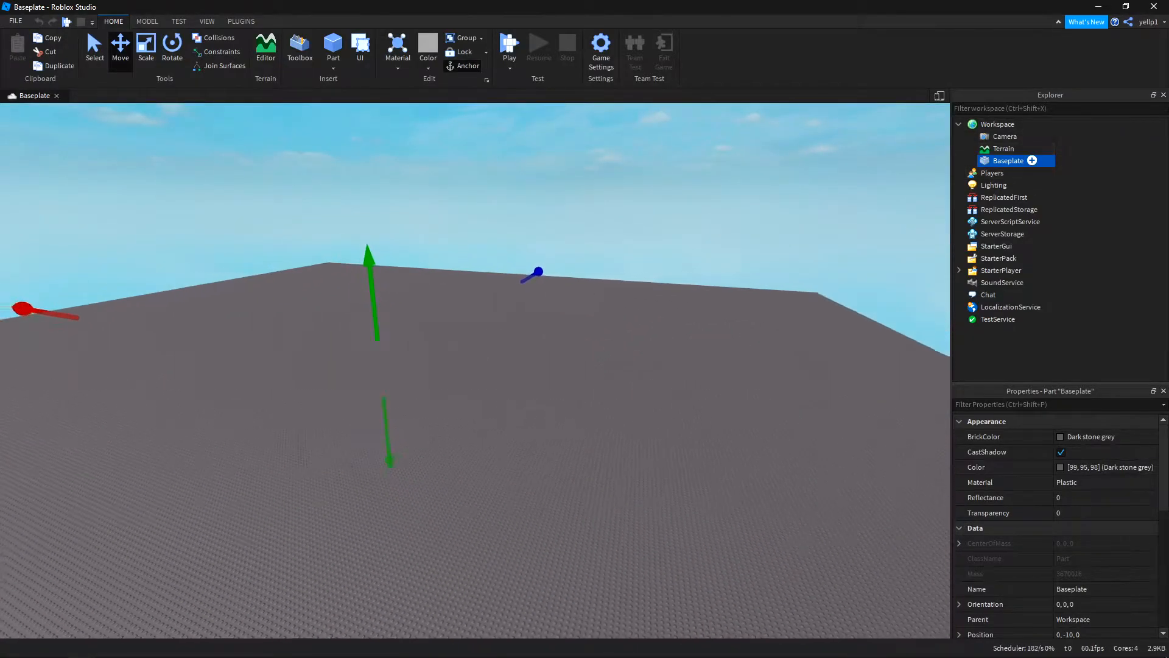
Reparent the Baseplate to Terrain, and move it from there into Camera.
{"action": "left_click_drag", "start_coordinate": [1008, 160], "coordinate": [1004, 148]}
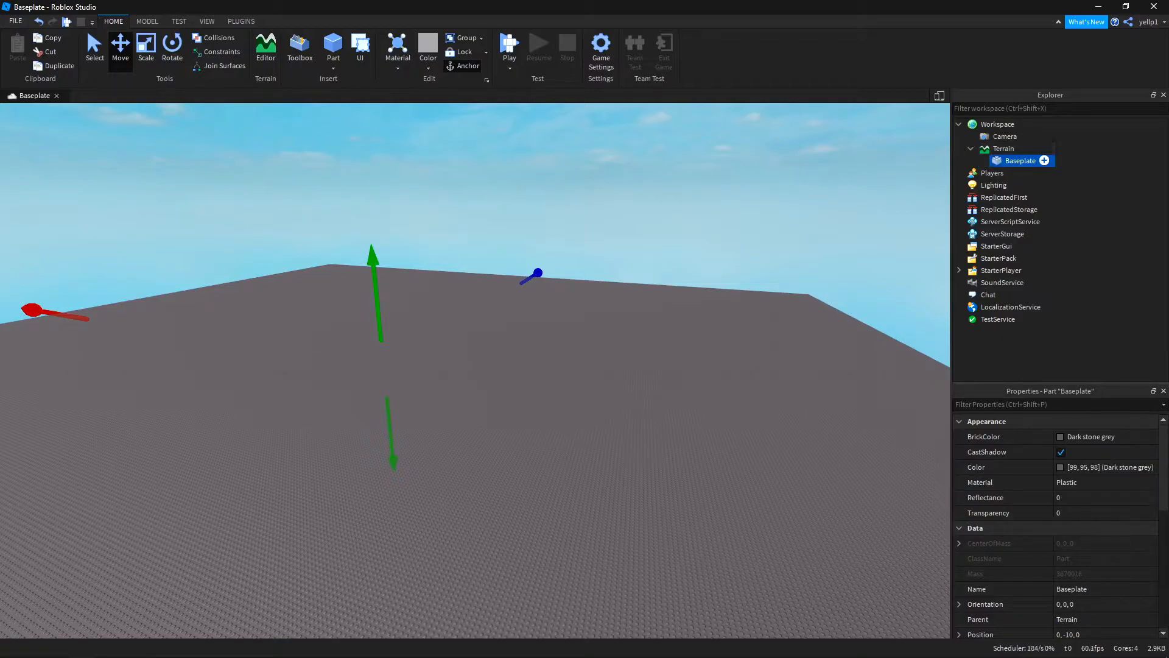
{"action": "left_click_drag", "start_coordinate": [1021, 160], "coordinate": [1006, 136]}
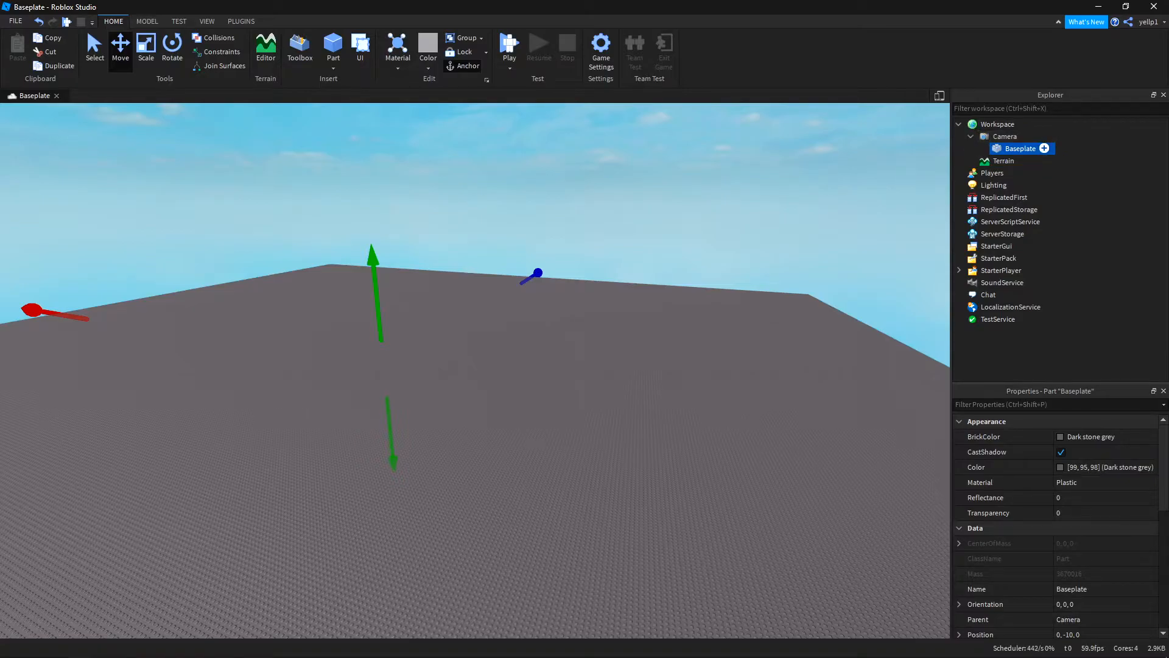
{"action": "right_click_drag", "start_coordinate": [475, 341], "coordinate": [530, 404]}
{"action": "key", "text": "s"}
{"action": "key", "text": "w"}
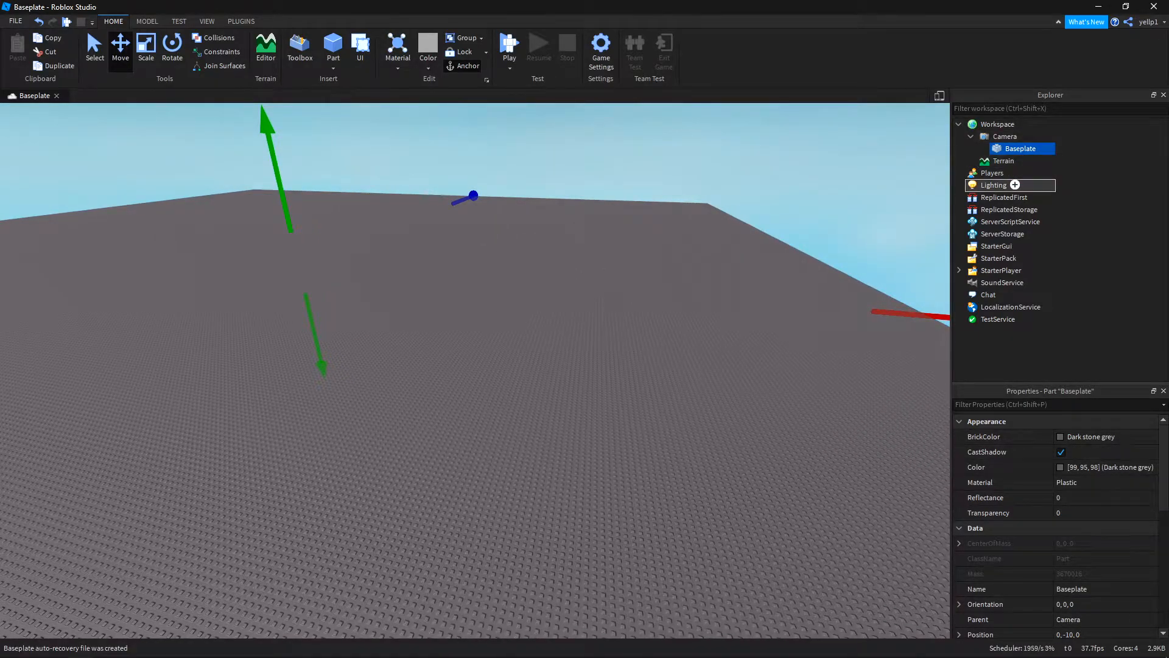
Reparent the Baseplate from Camera to Lighting, and check the 3D view from several positions.
{"action": "left_click_drag", "start_coordinate": [999, 184], "coordinate": [999, 185]}
{"action": "right_click_drag", "start_coordinate": [816, 329], "coordinate": [847, 329]}
{"action": "scroll", "coordinate": [816, 329], "scroll_direction": "down", "scroll_amount": 2}
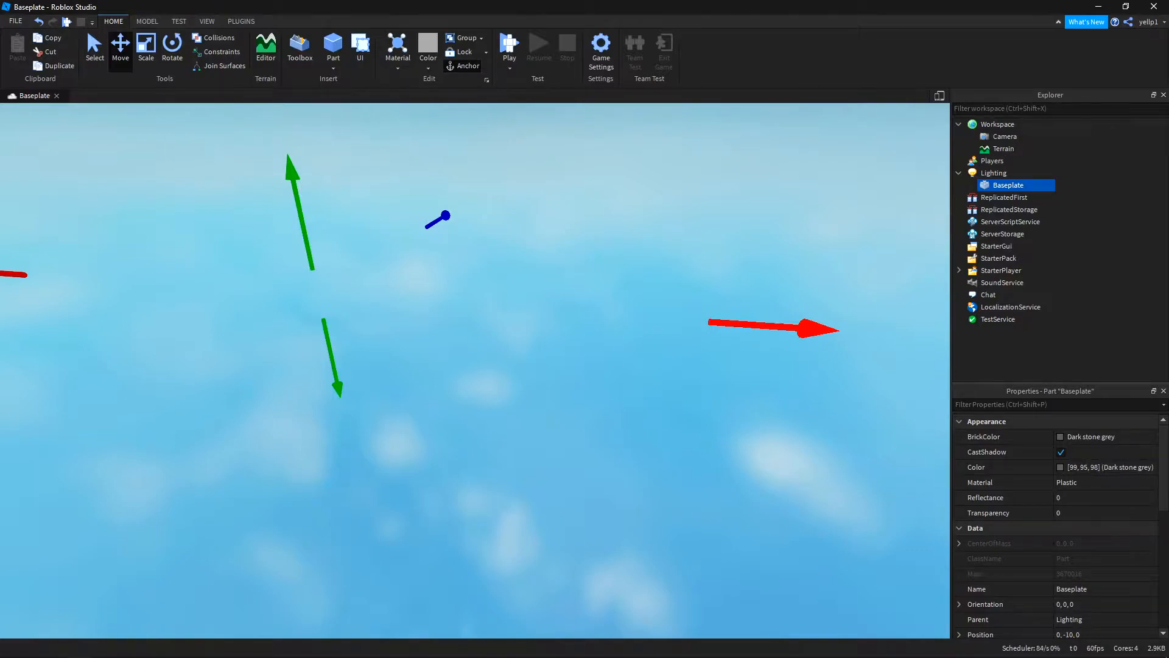
{"action": "key", "text": "s"}
{"action": "key", "text": "a"}
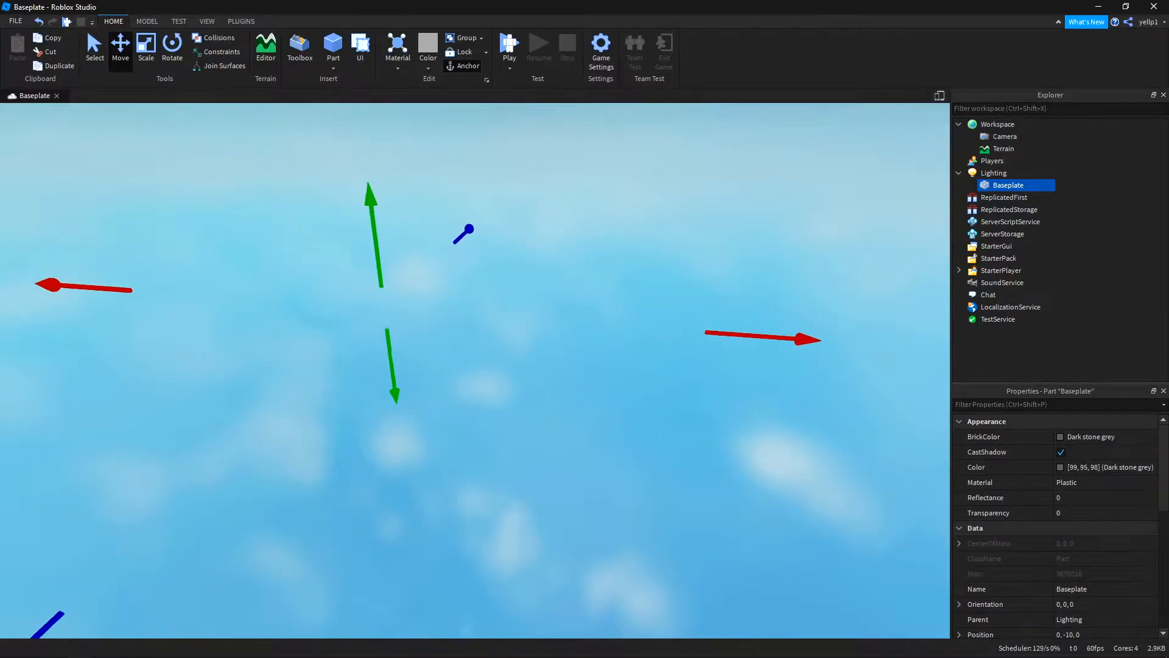
{"action": "key", "text": "q"}
{"action": "key", "text": "s"}
{"action": "key", "text": "e"}
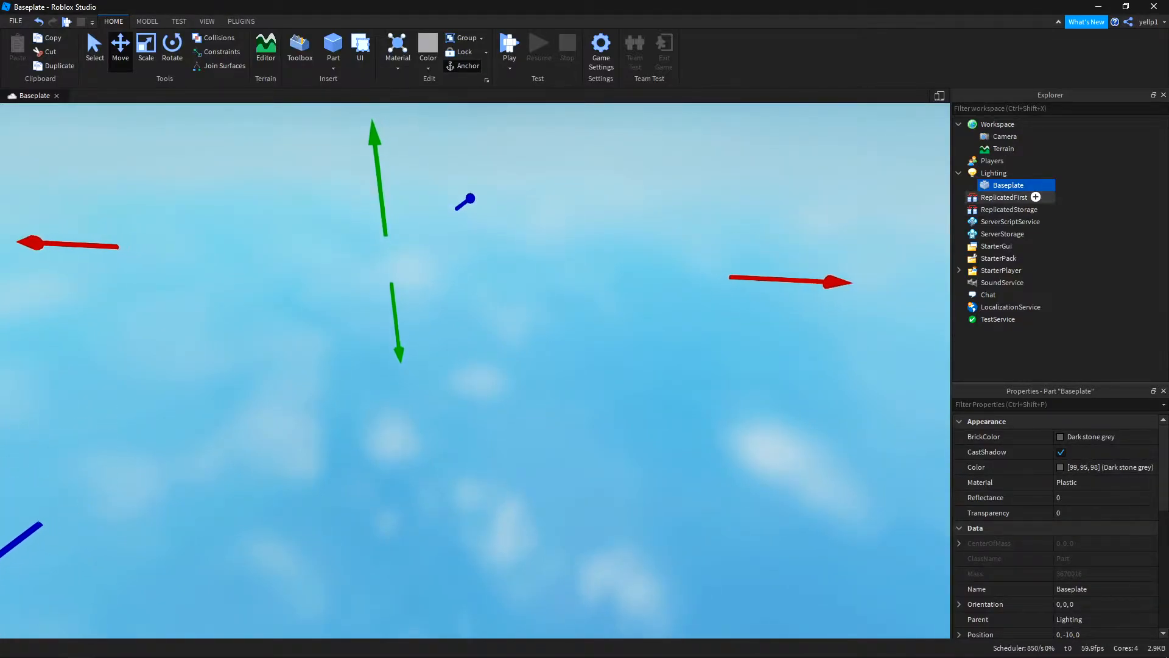
{"action": "right_click_drag", "start_coordinate": [914, 185], "coordinate": [840, 182]}
{"action": "key", "text": "d"}
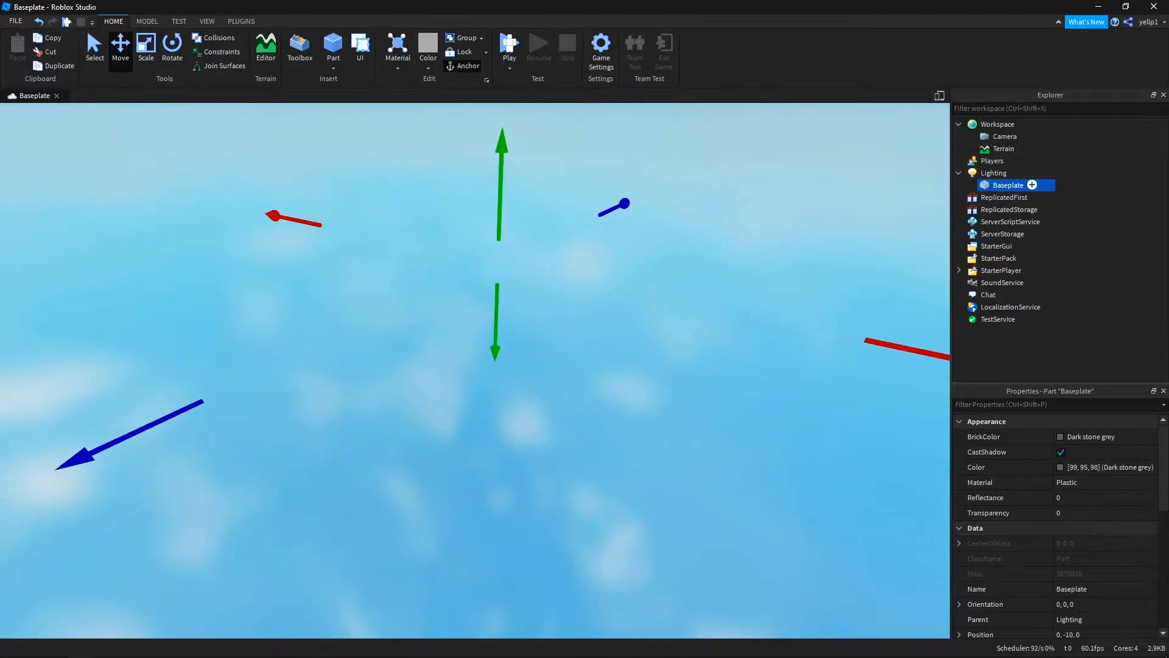
Move the Baseplate out of Lighting to directly under Workspace, and keep it selected.
{"action": "left_click_drag", "start_coordinate": [1008, 184], "coordinate": [999, 125]}
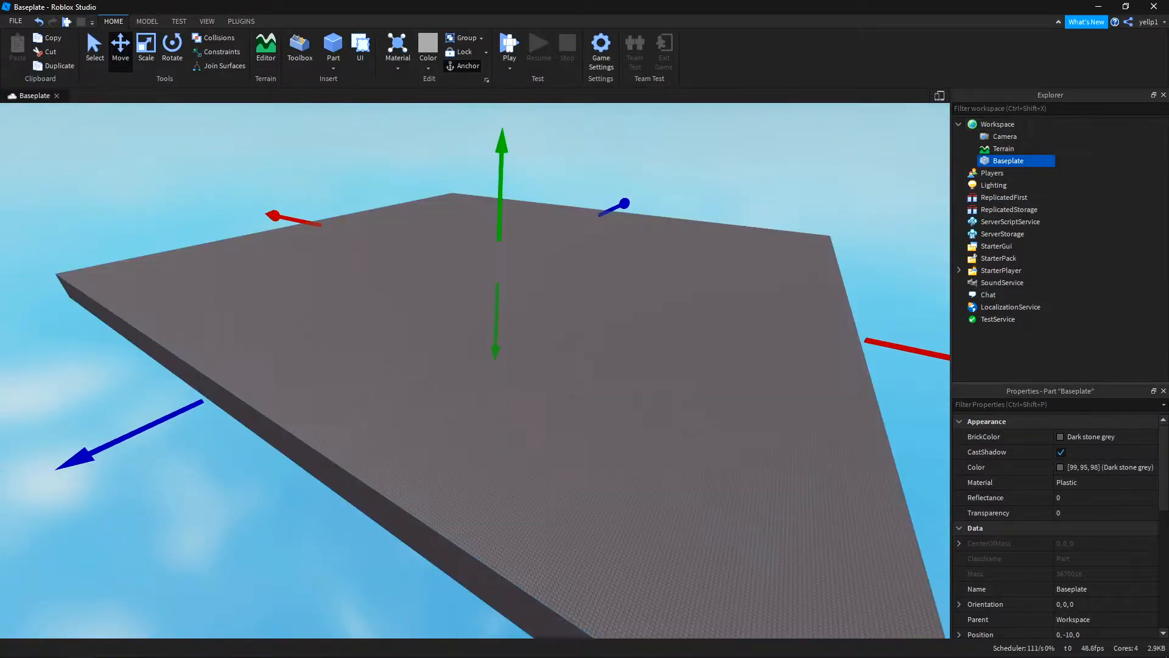
{"action": "key", "text": "d"}
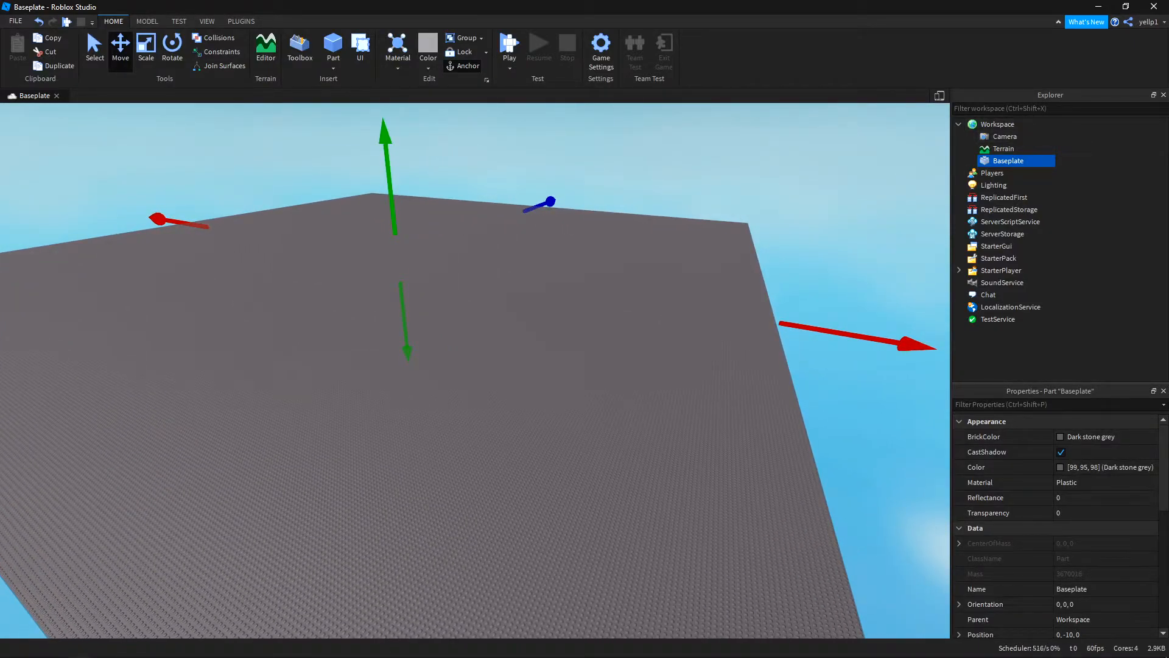
{"action": "left_click_drag", "start_coordinate": [1, 122], "coordinate": [853, 528]}
{"action": "left_click", "coordinate": [1008, 161]}
Reparent the Baseplate to Camera, and return it directly to Workspace.
{"action": "mouse_move", "coordinate": [1016, 160]}
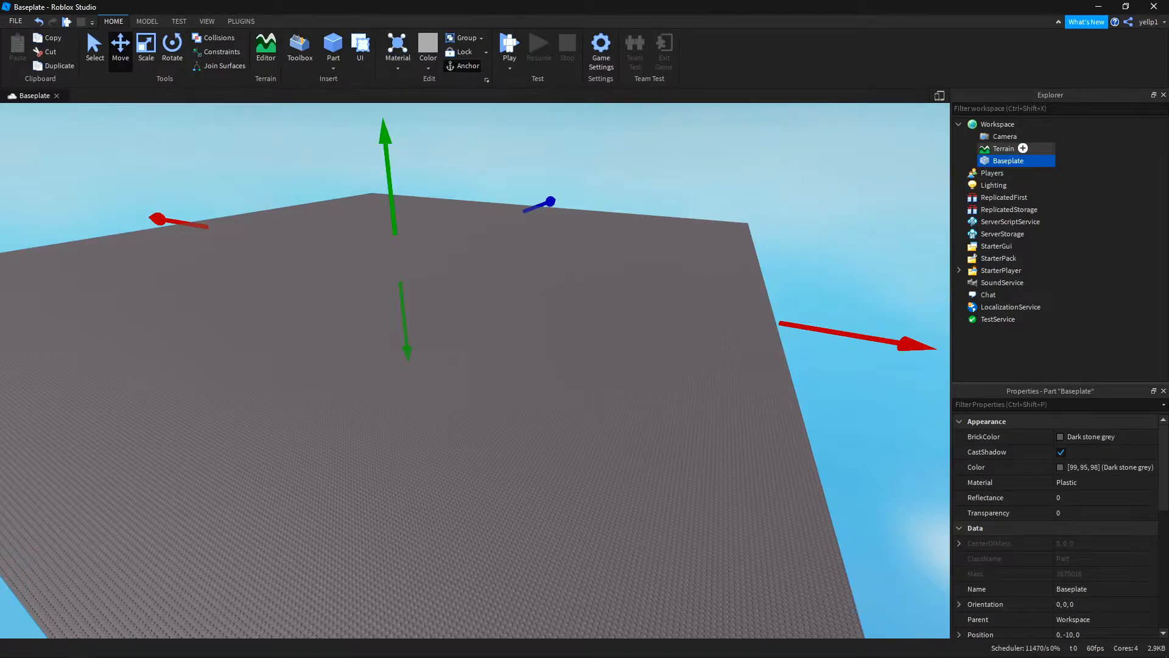
{"action": "mouse_move", "coordinate": [1023, 123]}
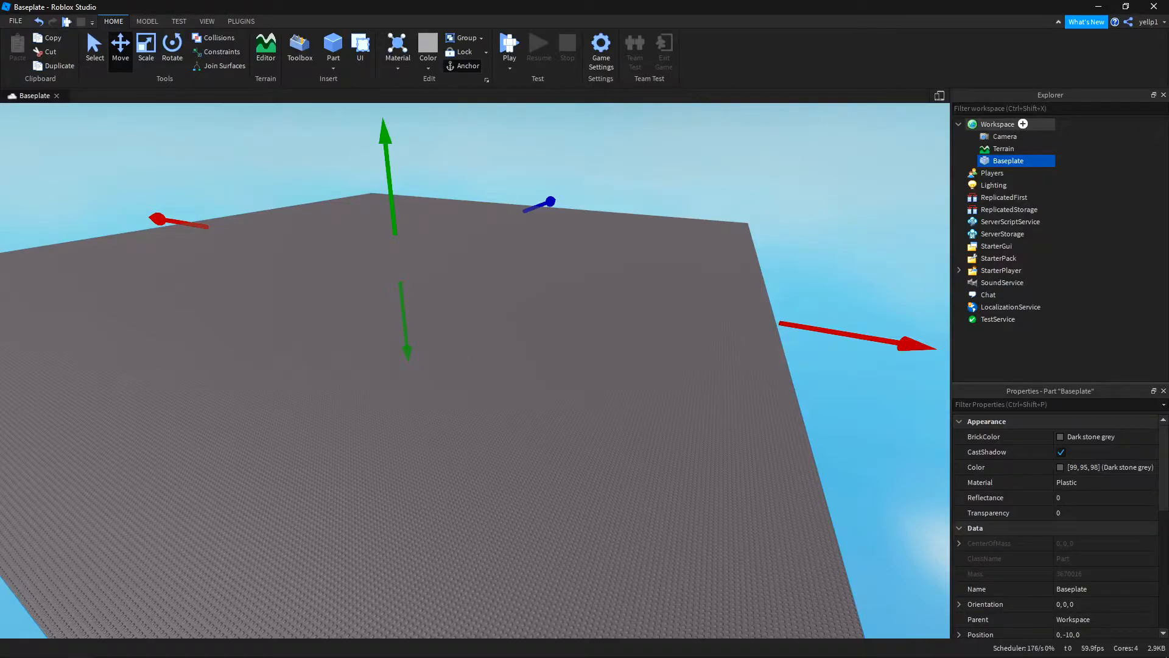
{"action": "left_click", "coordinate": [1031, 160]}
{"action": "left_click_drag", "start_coordinate": [1011, 160], "coordinate": [1005, 136]}
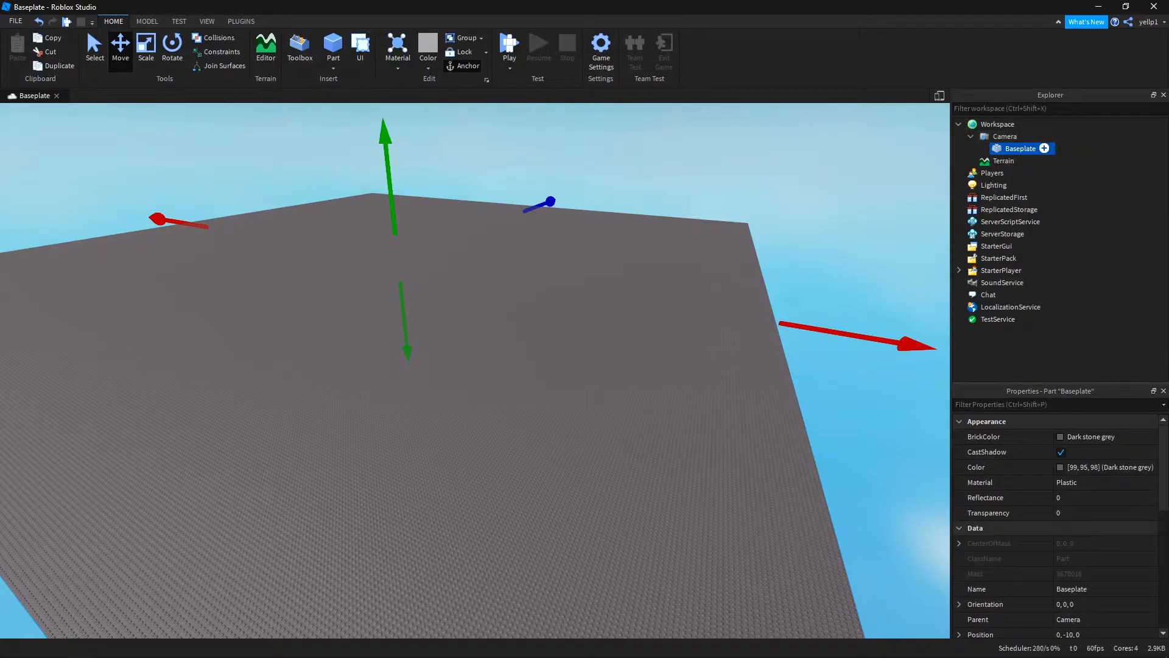
{"action": "left_click_drag", "start_coordinate": [1005, 124], "coordinate": [1005, 124]}
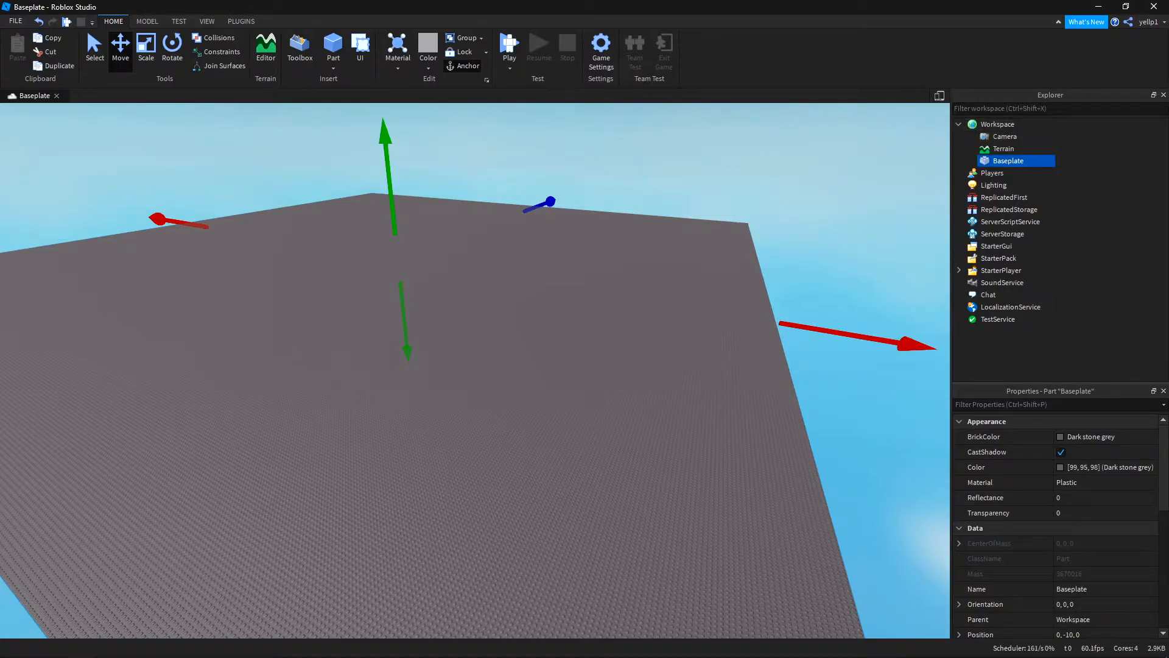
Try the Baseplate under TestService and ReplicatedFirst, and return it to Workspace.
{"action": "left_click_drag", "start_coordinate": [1009, 161], "coordinate": [999, 306]}
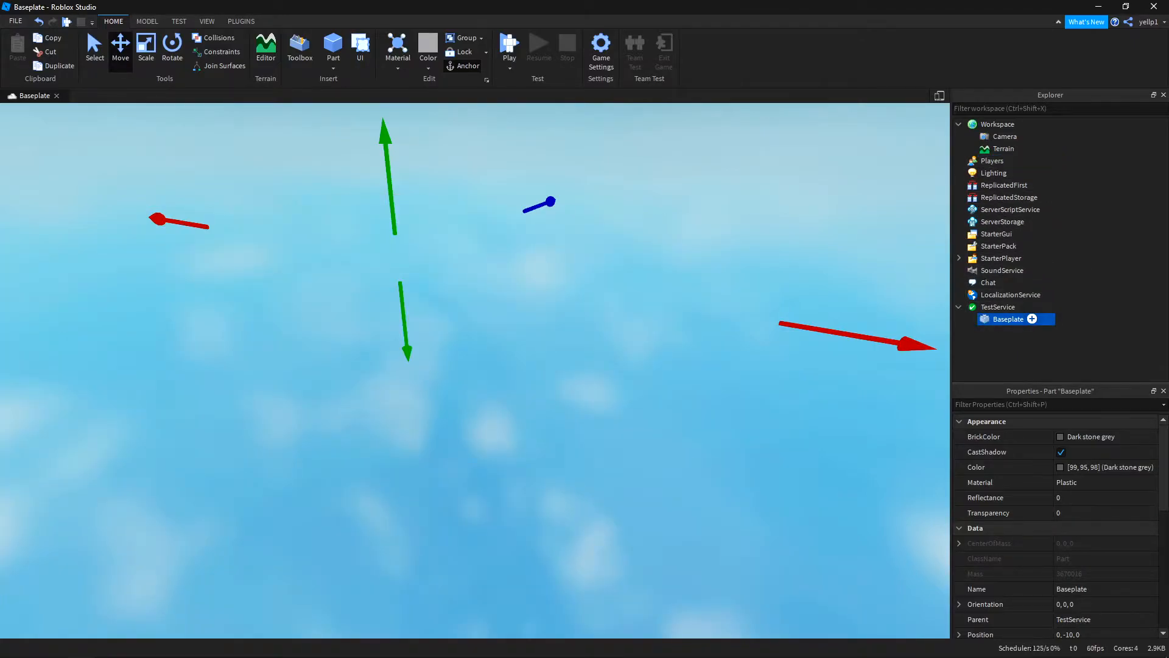
{"action": "left_click_drag", "start_coordinate": [1004, 282], "coordinate": [1035, 184]}
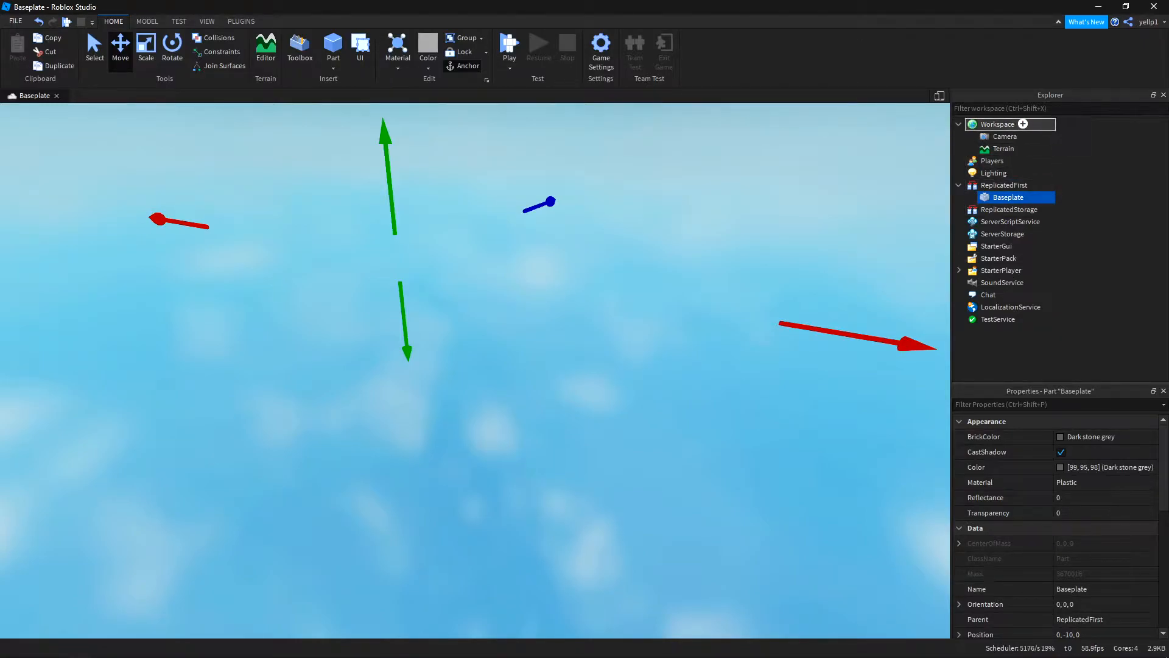
{"action": "left_click_drag", "start_coordinate": [1011, 124], "coordinate": [1011, 125]}
Examine the Baseplate and its move handles along the edge, from underneath and from close above the surface.
{"action": "right_click_drag", "start_coordinate": [475, 370], "coordinate": [503, 342]}
{"action": "key", "text": "w"}
{"action": "key", "text": "d"}
{"action": "key", "text": "a"}
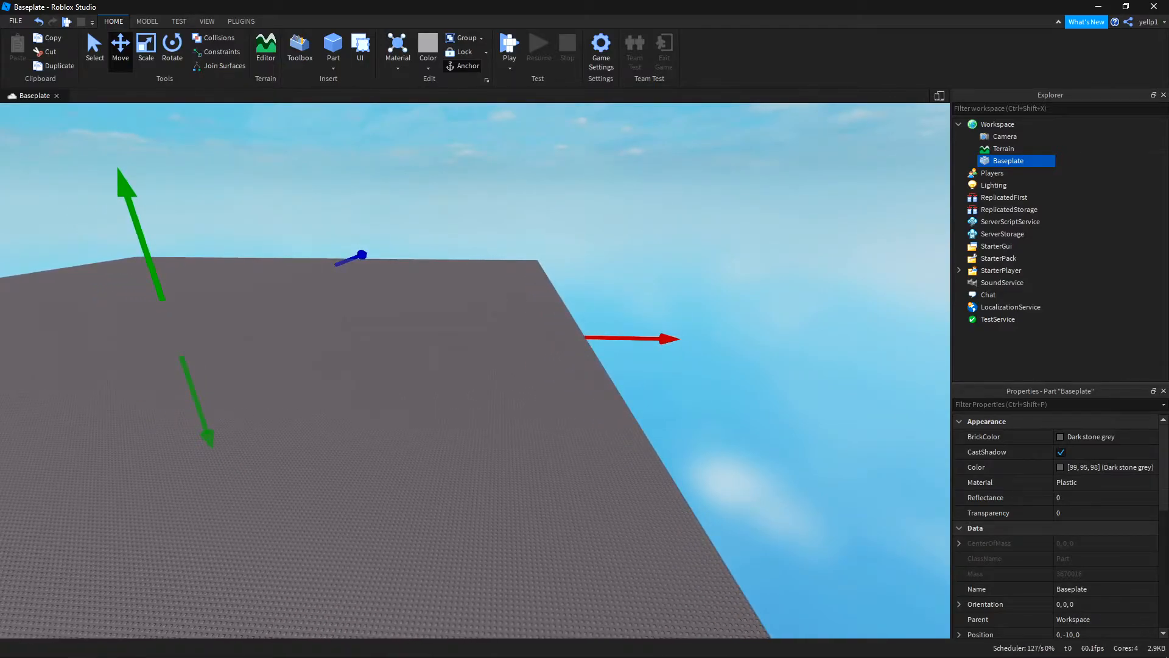
{"action": "right_click_drag", "start_coordinate": [475, 370], "coordinate": [372, 402]}
{"action": "key", "text": "w"}
{"action": "key", "text": "w"}
{"action": "key", "text": "e"}
{"action": "key", "text": "w"}
{"action": "key", "text": "q"}
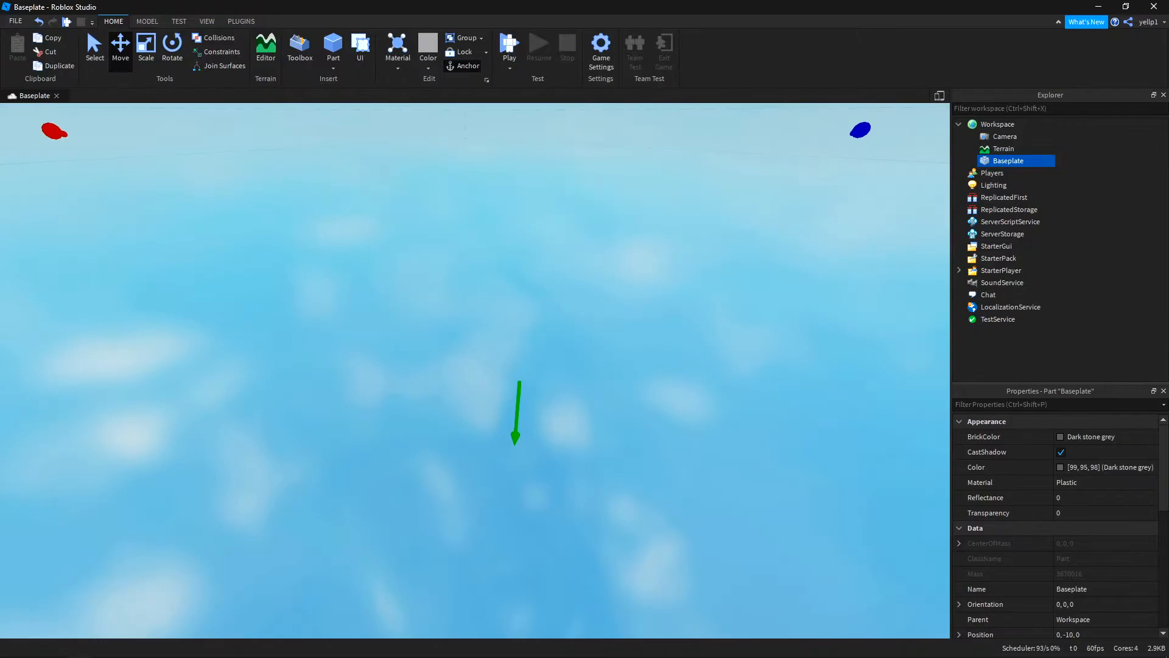
{"action": "key", "text": "e"}
{"action": "right_click_drag", "start_coordinate": [372, 402], "coordinate": [389, 386]}
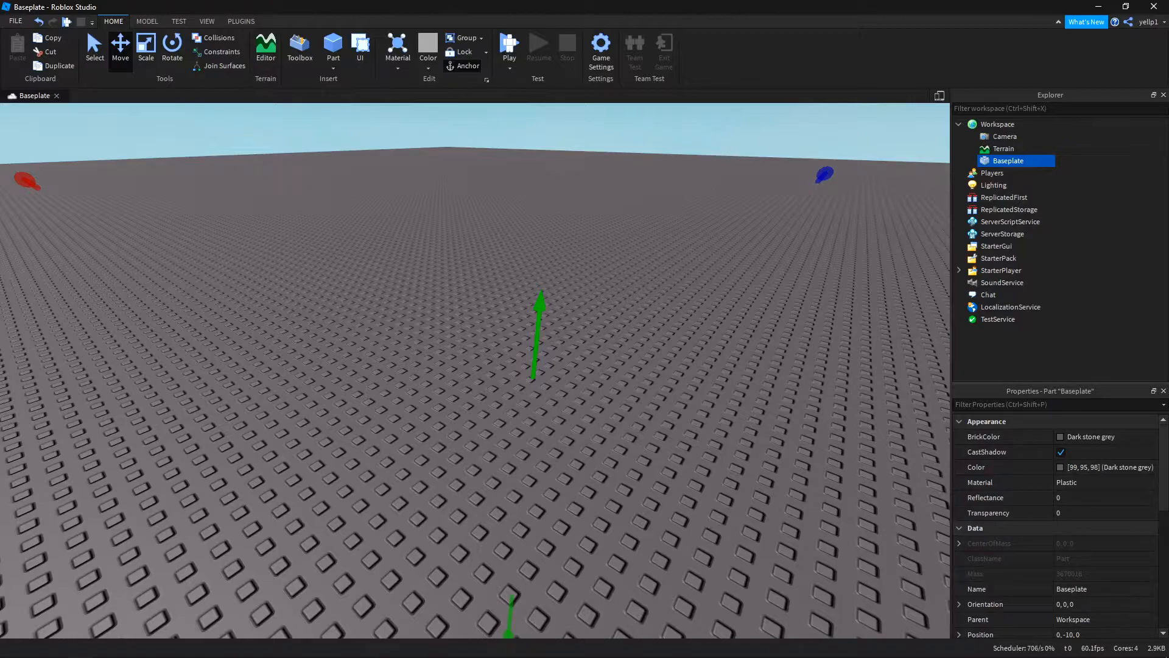
{"action": "right_click_drag", "start_coordinate": [390, 386], "coordinate": [445, 308]}
Clear the selection in the viewport, and select the Baseplate under Workspace again.
{"action": "left_click", "coordinate": [485, 371]}
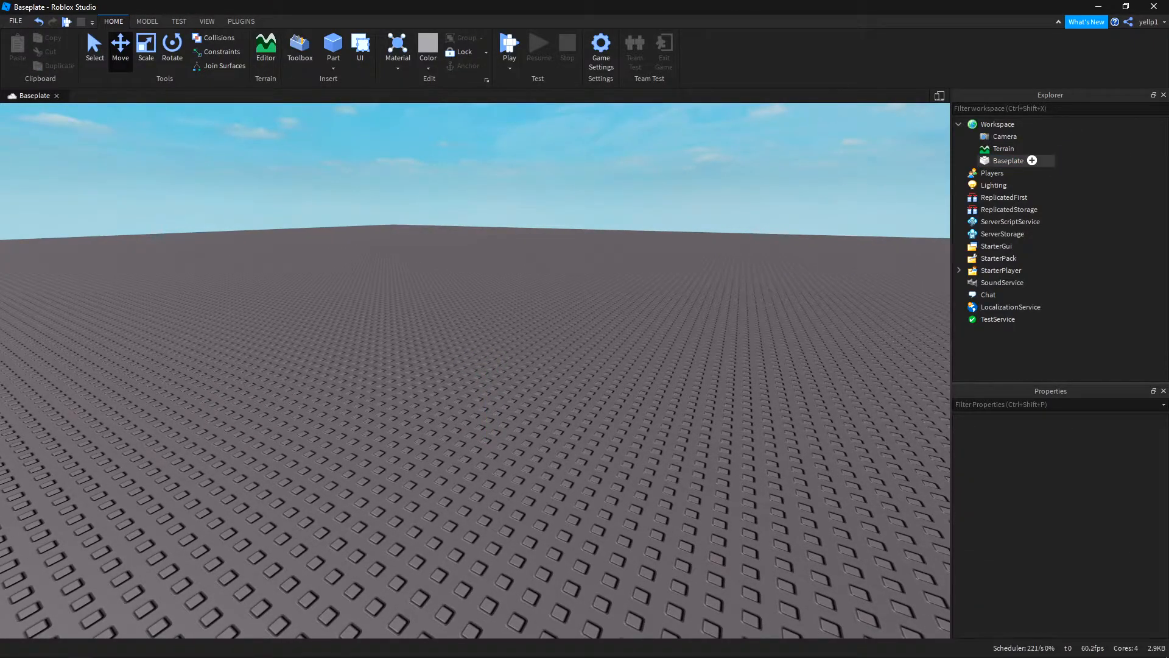
{"action": "left_click", "coordinate": [1023, 161]}
{"action": "right_click_drag", "start_coordinate": [670, 305], "coordinate": [713, 310]}
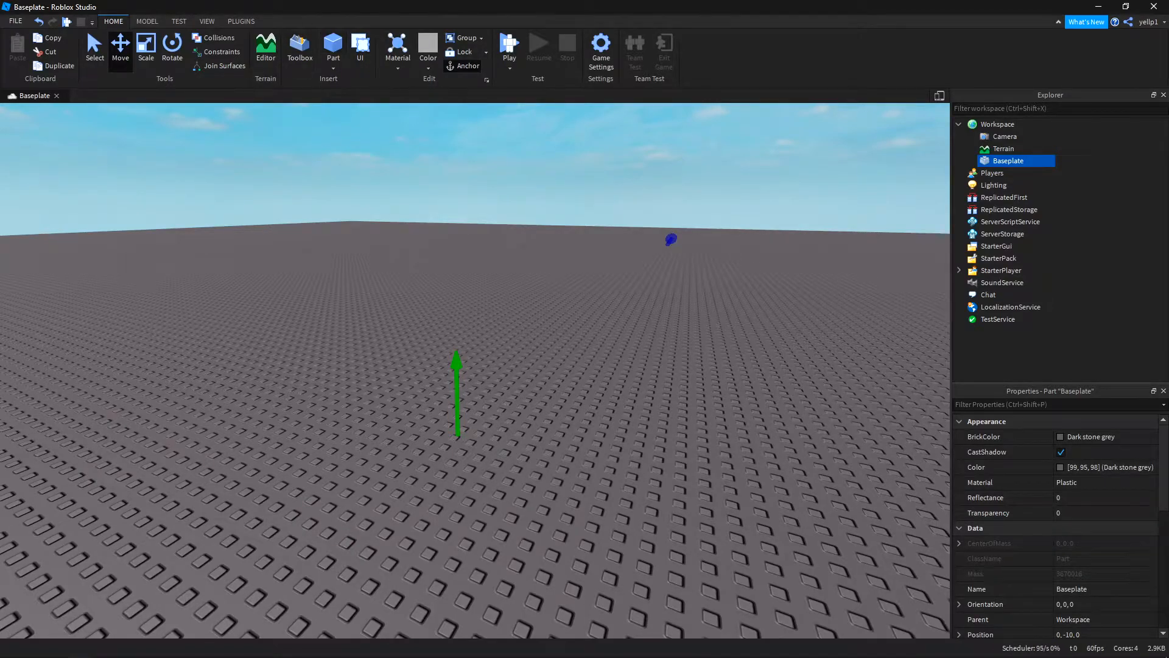
Compare the Home and Model tools, and insert a default block part onto the Baseplate.
{"action": "left_click", "coordinate": [147, 21]}
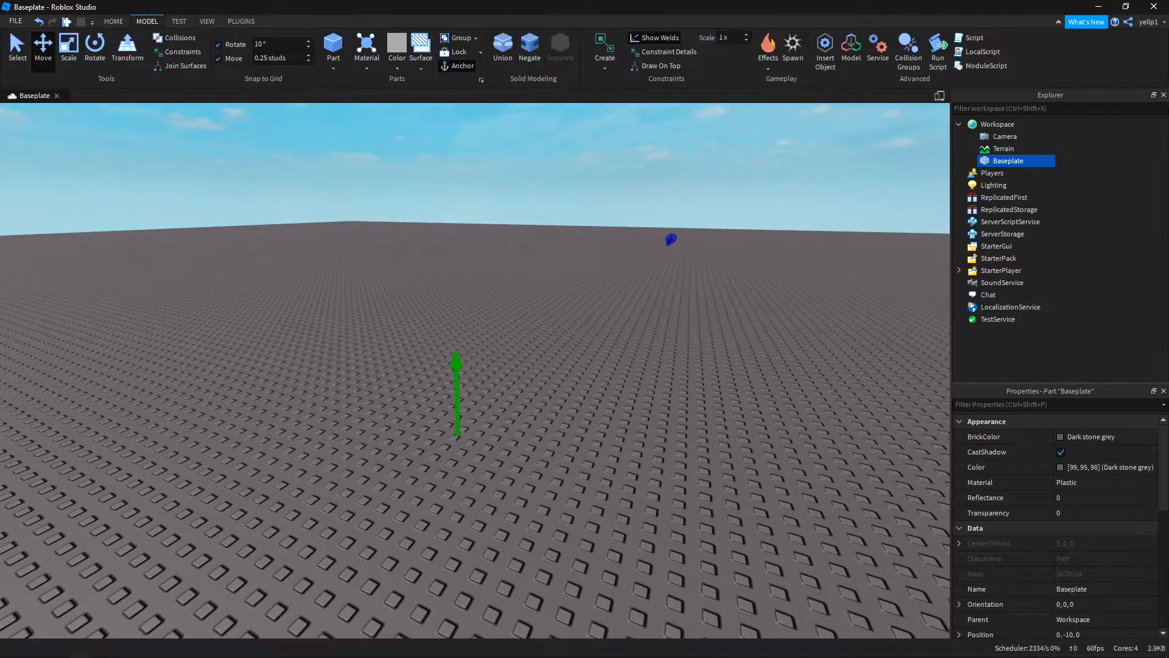
{"action": "left_click", "coordinate": [113, 21]}
{"action": "left_click", "coordinate": [146, 21]}
{"action": "left_click", "coordinate": [113, 21]}
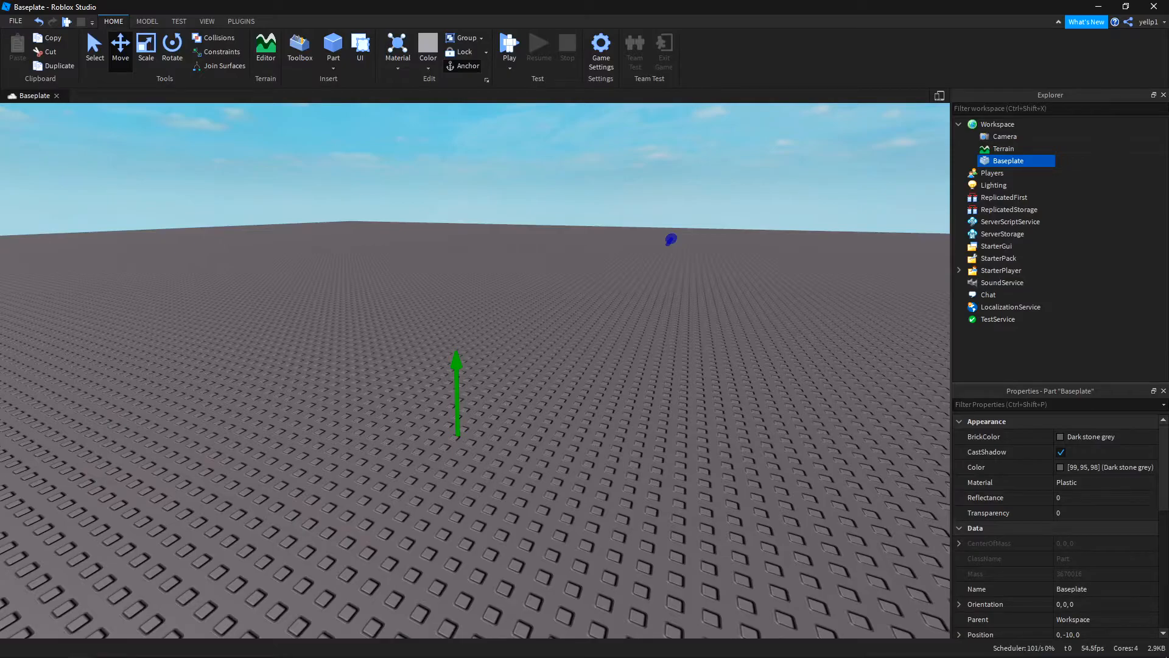
{"action": "left_click", "coordinate": [147, 22]}
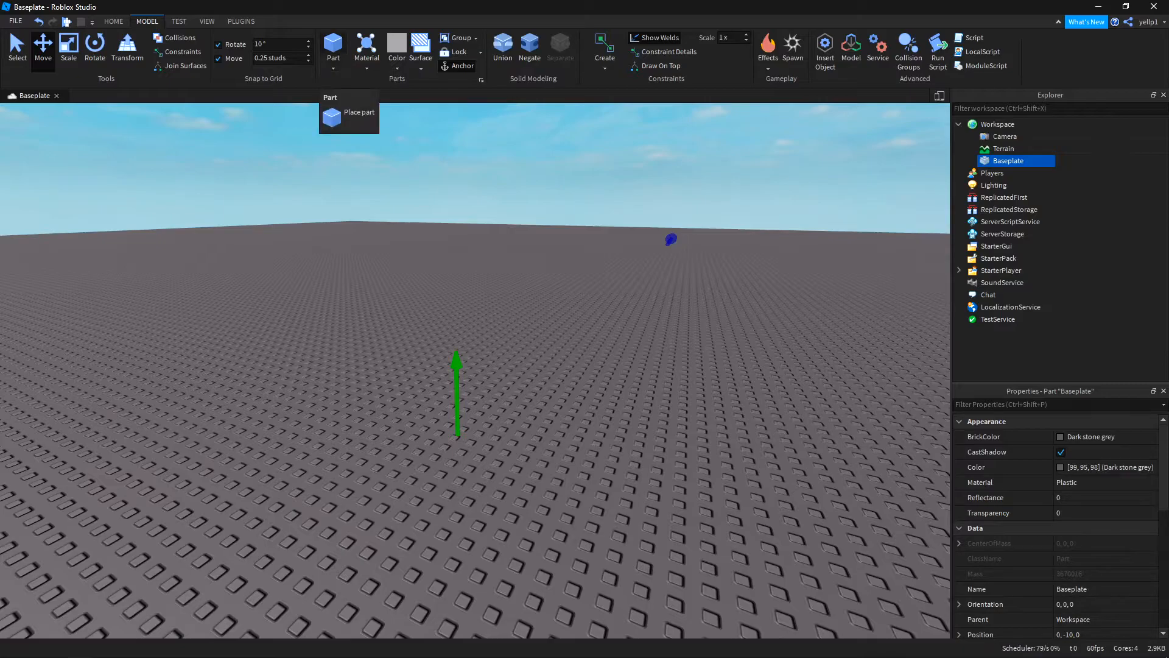
{"action": "left_click", "coordinate": [333, 46]}
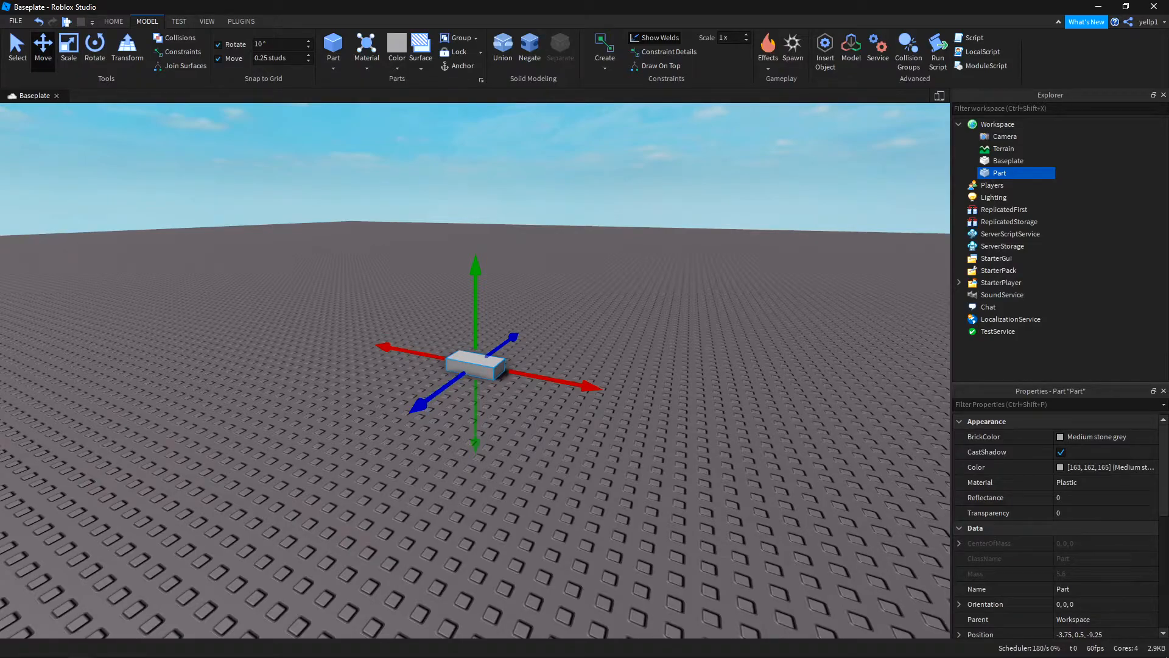
Collapse the ribbon temporarily, and restore the expanded Model tools with the block part selected.
{"action": "double_click", "coordinate": [147, 21]}
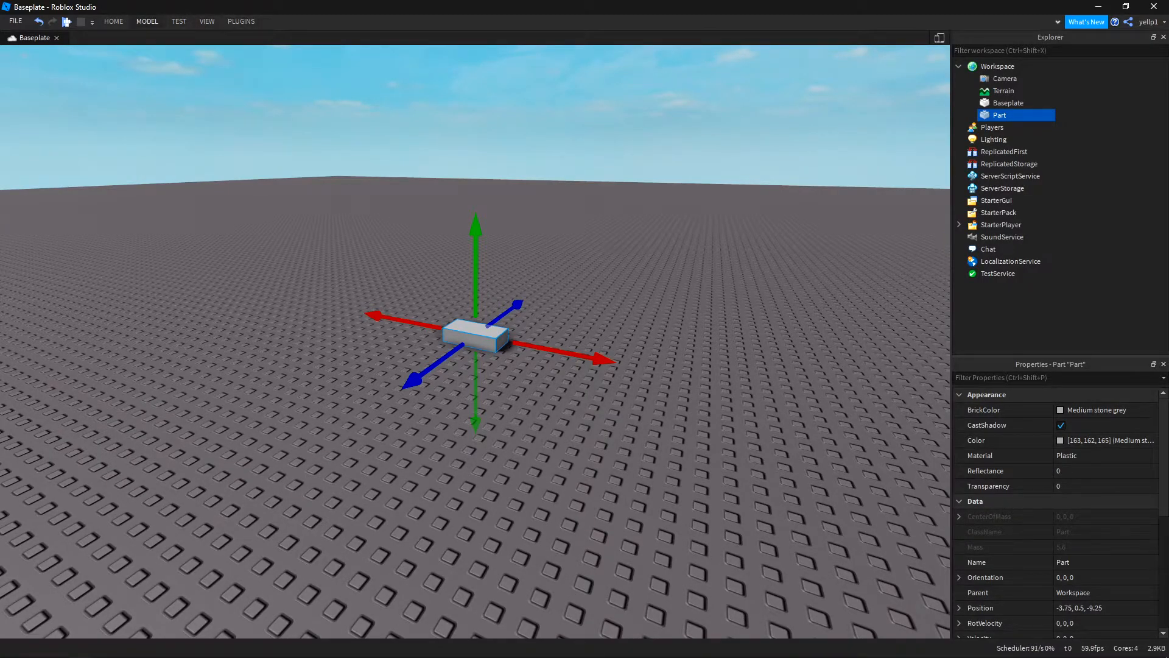
{"action": "left_click", "coordinate": [146, 21]}
{"action": "key", "text": "Escape"}
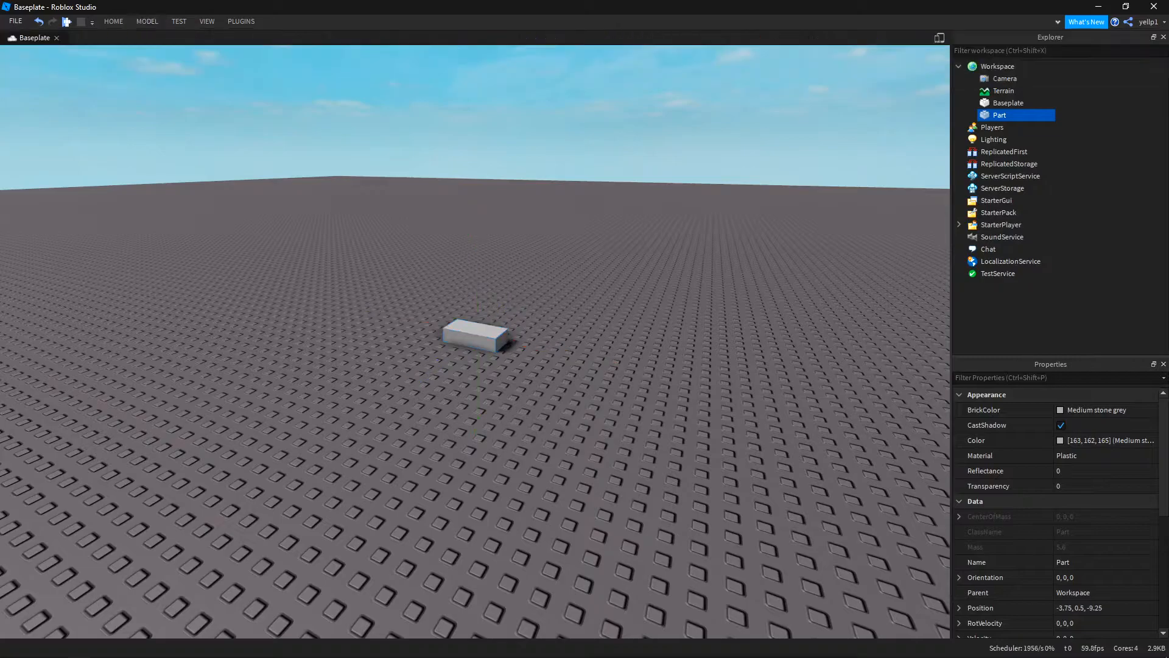
{"action": "left_click", "coordinate": [146, 22]}
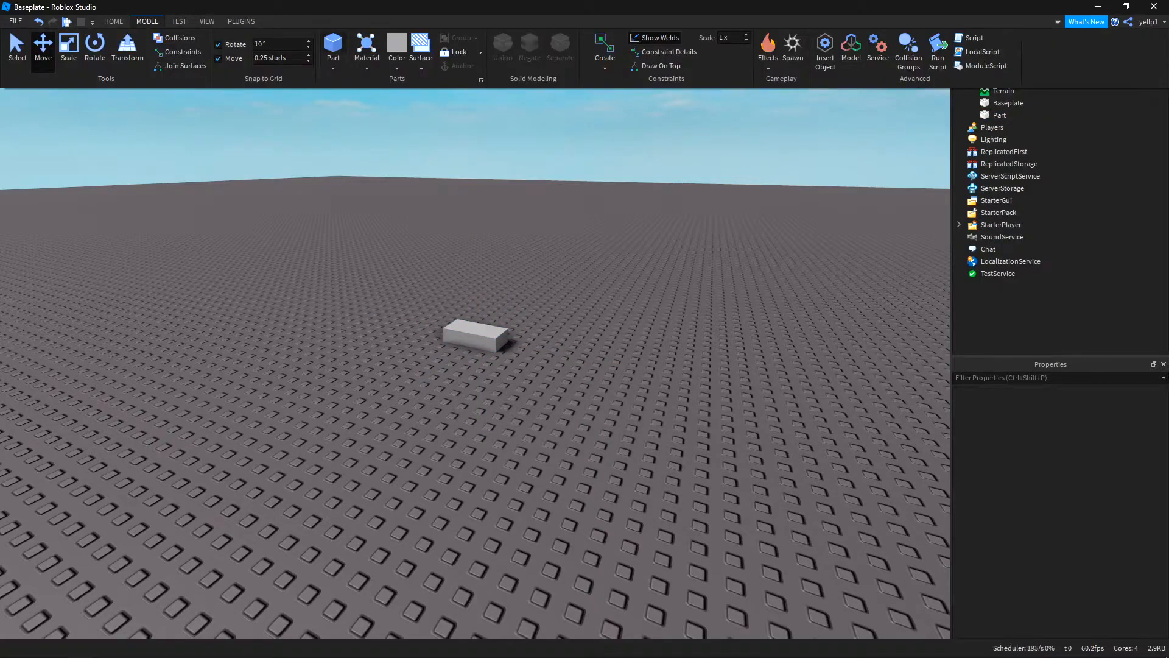
{"action": "key", "text": "ctrl+v"}
{"action": "right_click_drag", "start_coordinate": [505, 311], "coordinate": [476, 338]}
{"action": "key", "text": "Delete"}
{"action": "left_click", "coordinate": [504, 312]}
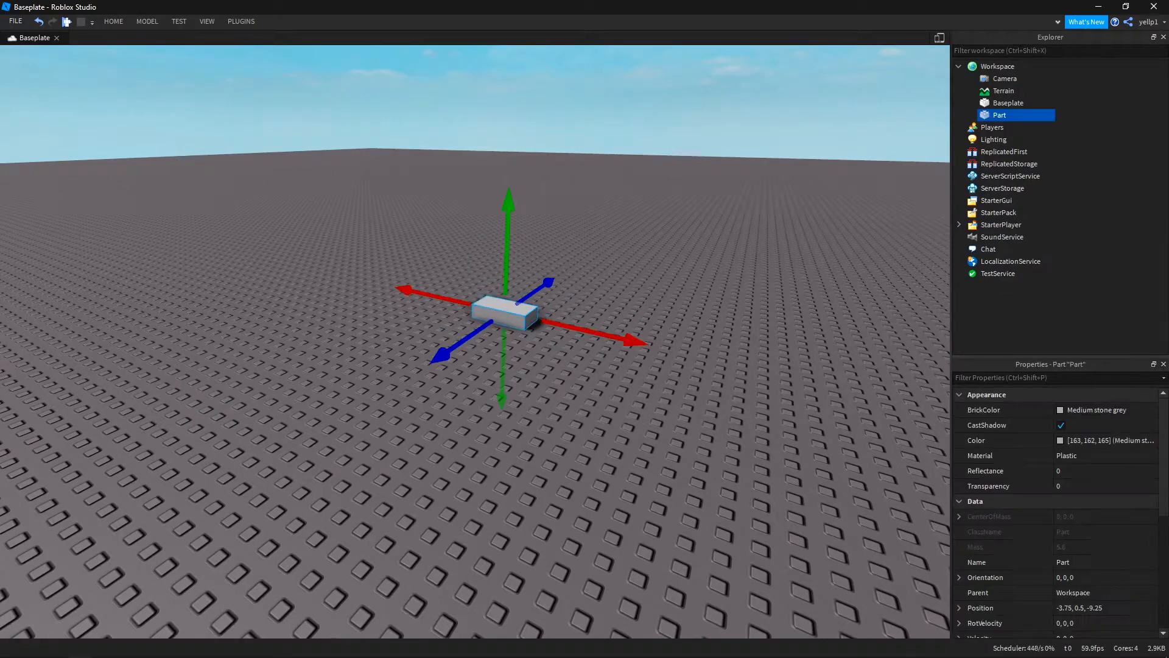
{"action": "left_click", "coordinate": [147, 21]}
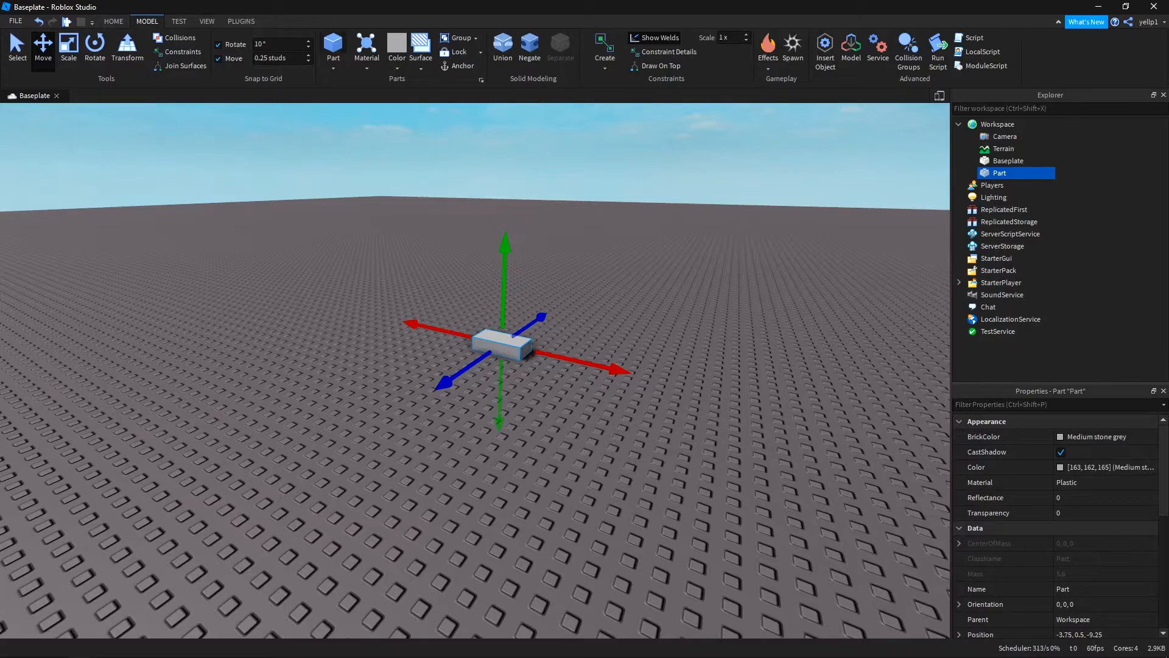
Examine the selected block part and its move handles from different angles and distances.
{"action": "right_click_drag", "start_coordinate": [475, 341], "coordinate": [375, 311]}
{"action": "key", "text": "w"}
{"action": "key", "text": "a"}
{"action": "key", "text": "q"}
{"action": "key", "text": "e"}
{"action": "key", "text": "s"}
{"action": "key", "text": "s"}
{"action": "key", "text": "w"}
{"action": "key", "text": "d"}
{"action": "key", "text": "a"}
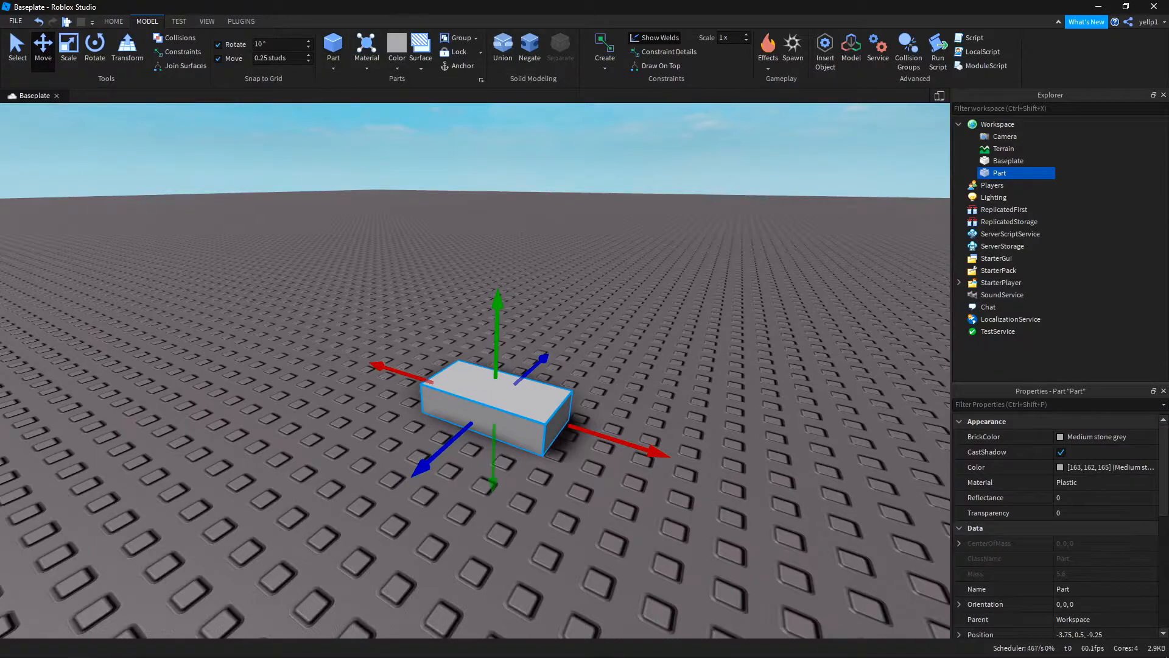
Review the available part shapes, and insert a sphere part.
{"action": "left_click", "coordinate": [333, 61]}
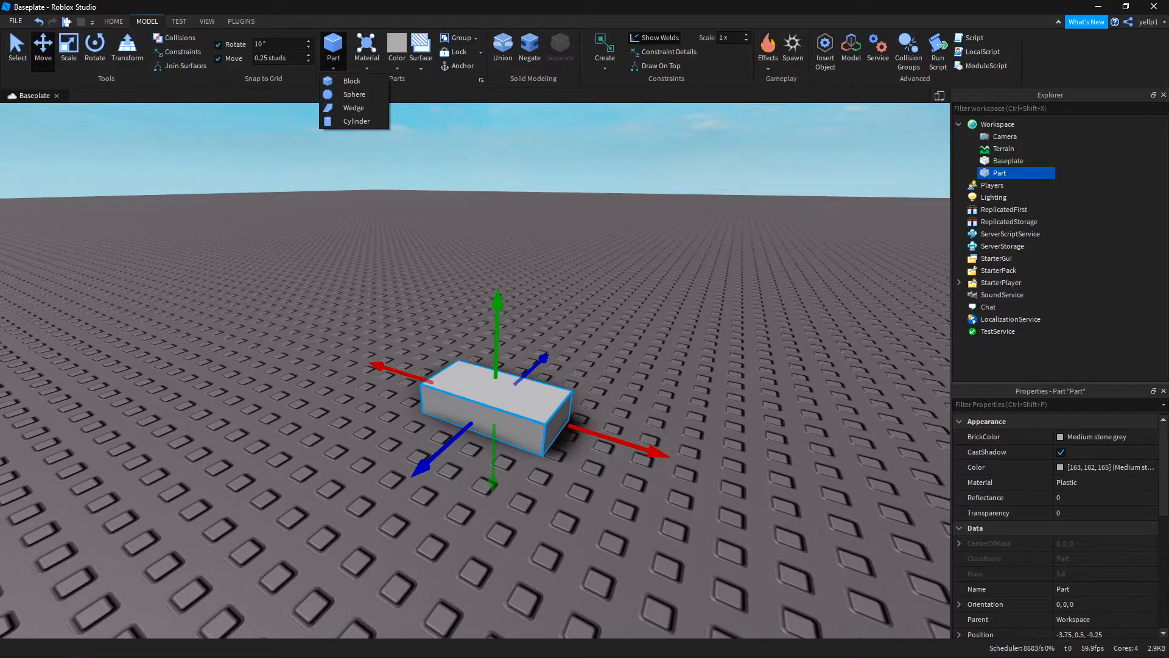
{"action": "left_click", "coordinate": [333, 61]}
{"action": "left_click", "coordinate": [333, 61]}
{"action": "left_click", "coordinate": [333, 61]}
{"action": "left_click", "coordinate": [333, 60]}
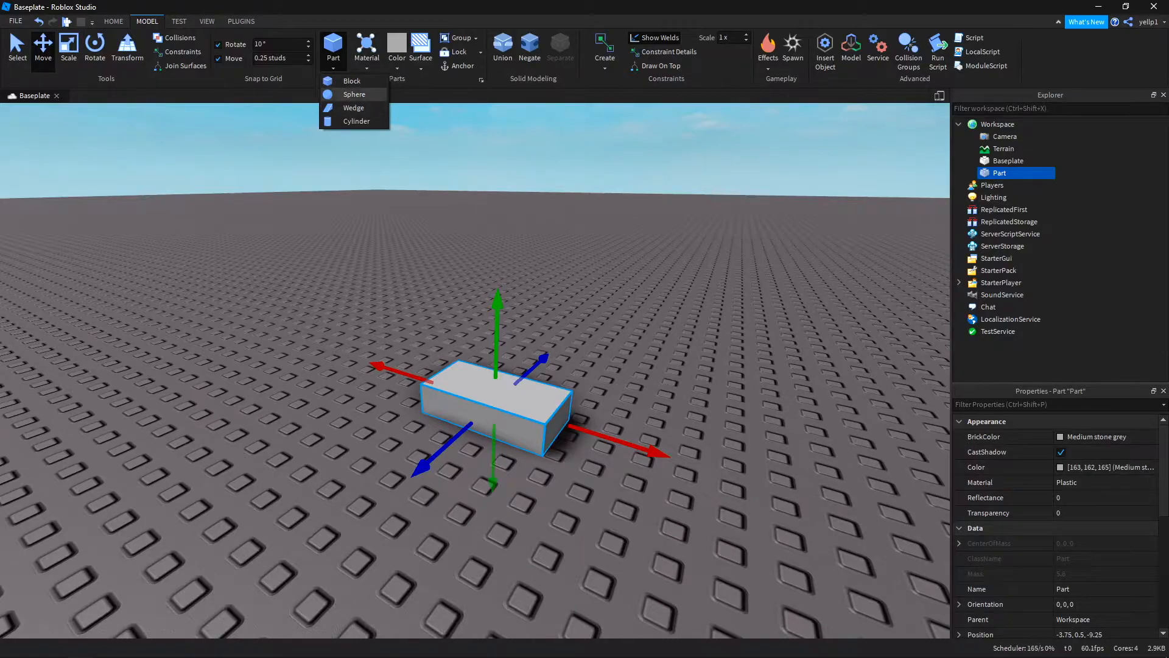
{"action": "left_click", "coordinate": [353, 94]}
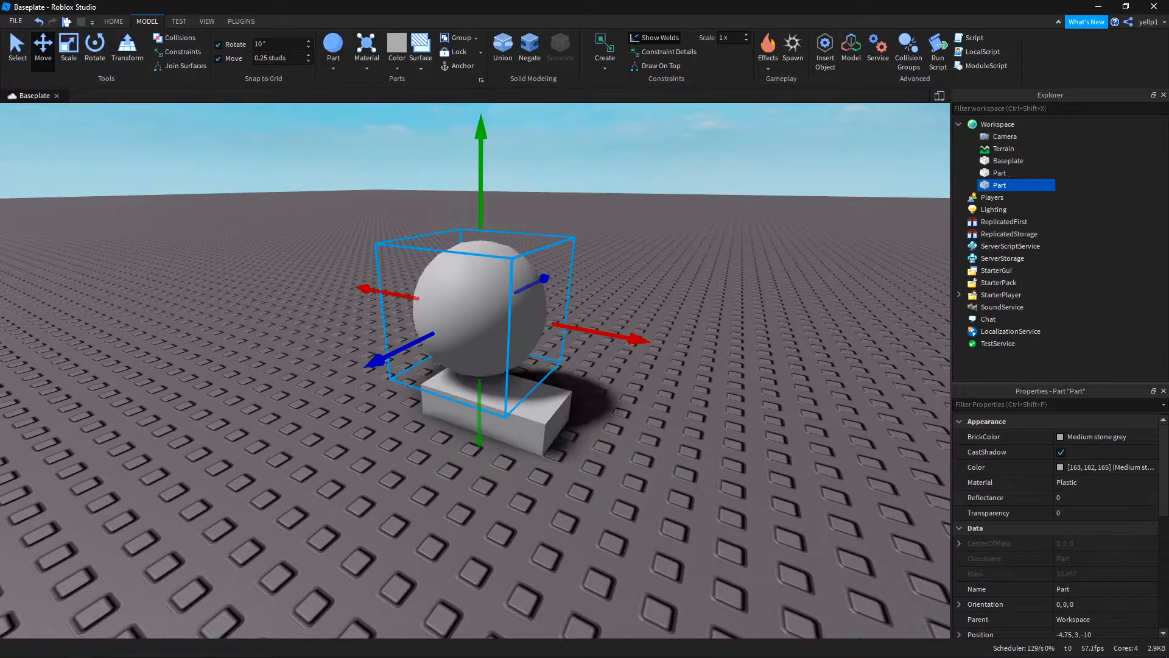
Move the sphere off the block onto the Baseplate, and place the block beside it at about -14.5, 0.5, -4.25.
{"action": "left_click_drag", "start_coordinate": [480, 307], "coordinate": [214, 377]}
{"action": "key", "text": "s"}
{"action": "key", "text": "d"}
{"action": "left_click_drag", "start_coordinate": [496, 384], "coordinate": [320, 378]}
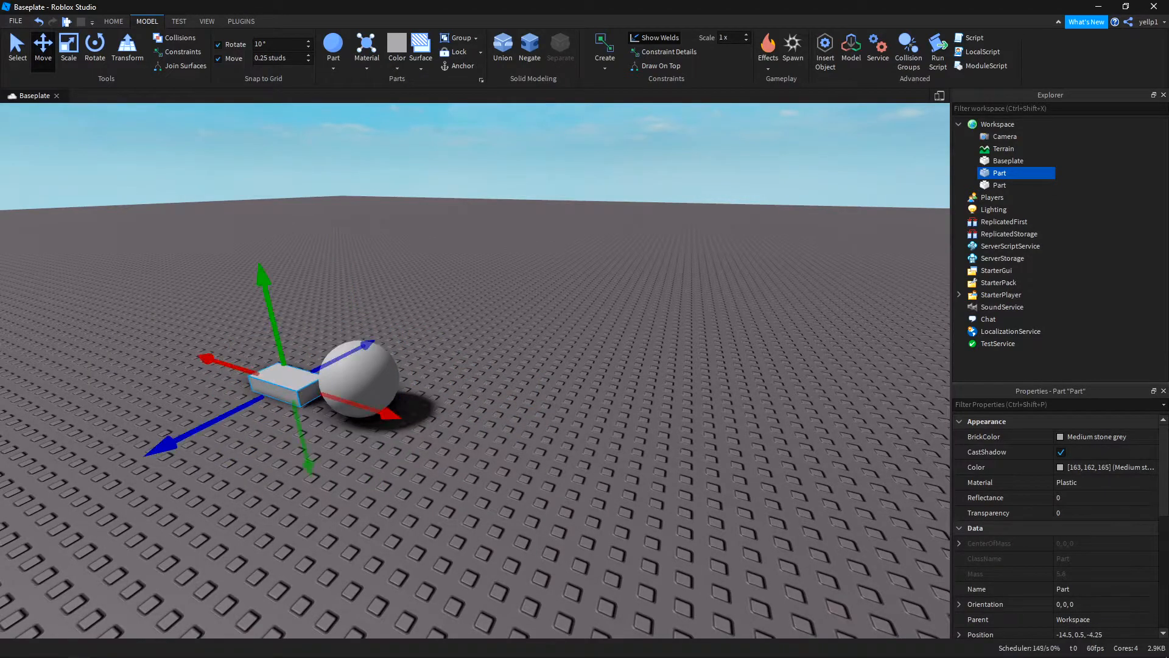
Insert a wedge part and place it beside the sphere at about -4.25, 0.5, -4.25.
{"action": "left_click", "coordinate": [333, 68]}
{"action": "left_click", "coordinate": [353, 108]}
{"action": "left_click_drag", "start_coordinate": [475, 366], "coordinate": [435, 433]}
Rotate the wedge to an orientation of 0, 180, 0, and activate the Rotate tool.
{"action": "key", "text": "ctrl+r"}
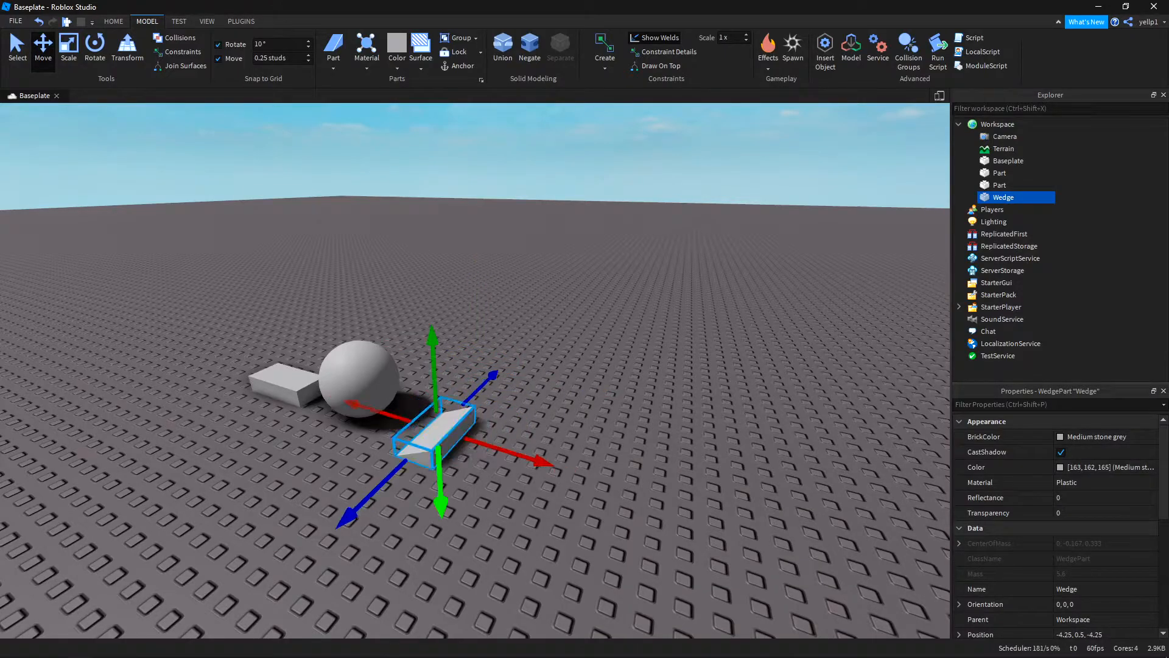
{"action": "key", "text": "ctrl+r"}
{"action": "key", "text": "ctrl+3"}
{"action": "key", "text": "ctrl+1"}
{"action": "key", "text": "ctrl+4"}
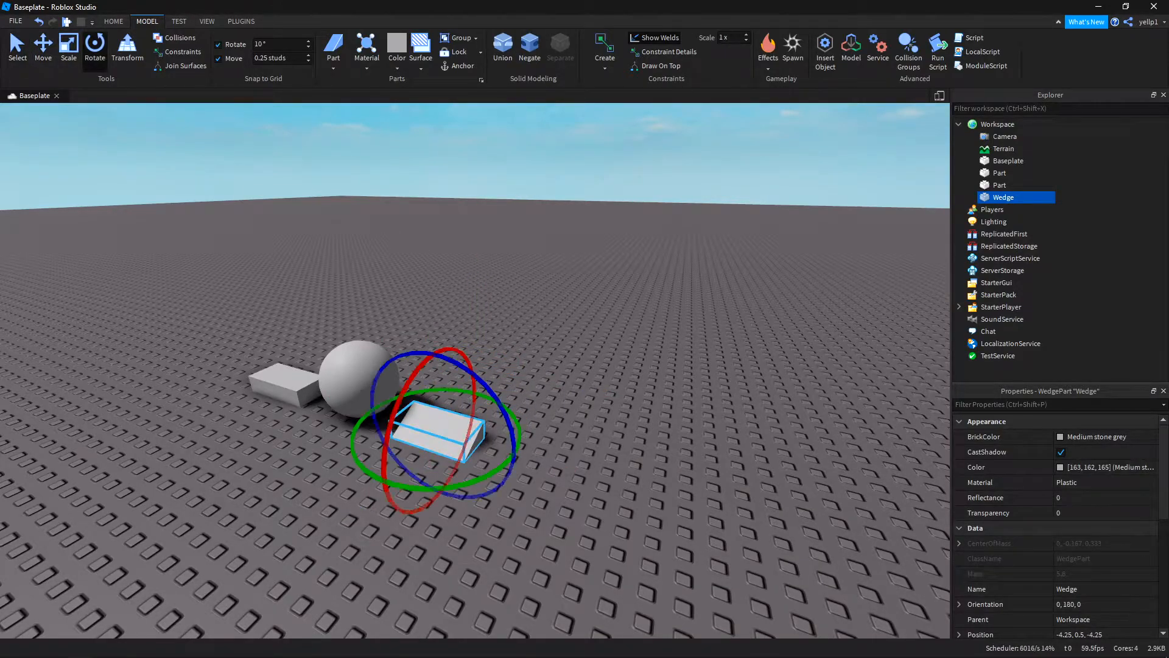
Scale the wedge to make it taller and narrower.
{"action": "key", "text": "ctrl+3"}
{"action": "right_click_drag", "start_coordinate": [475, 370], "coordinate": [451, 377]}
{"action": "scroll", "coordinate": [475, 370], "scroll_direction": "up", "scroll_amount": 1}
{"action": "left_click_drag", "start_coordinate": [509, 407], "coordinate": [494, 322]}
{"action": "left_click_drag", "start_coordinate": [564, 418], "coordinate": [517, 402]}
{"action": "right_click_drag", "start_coordinate": [517, 401], "coordinate": [543, 402]}
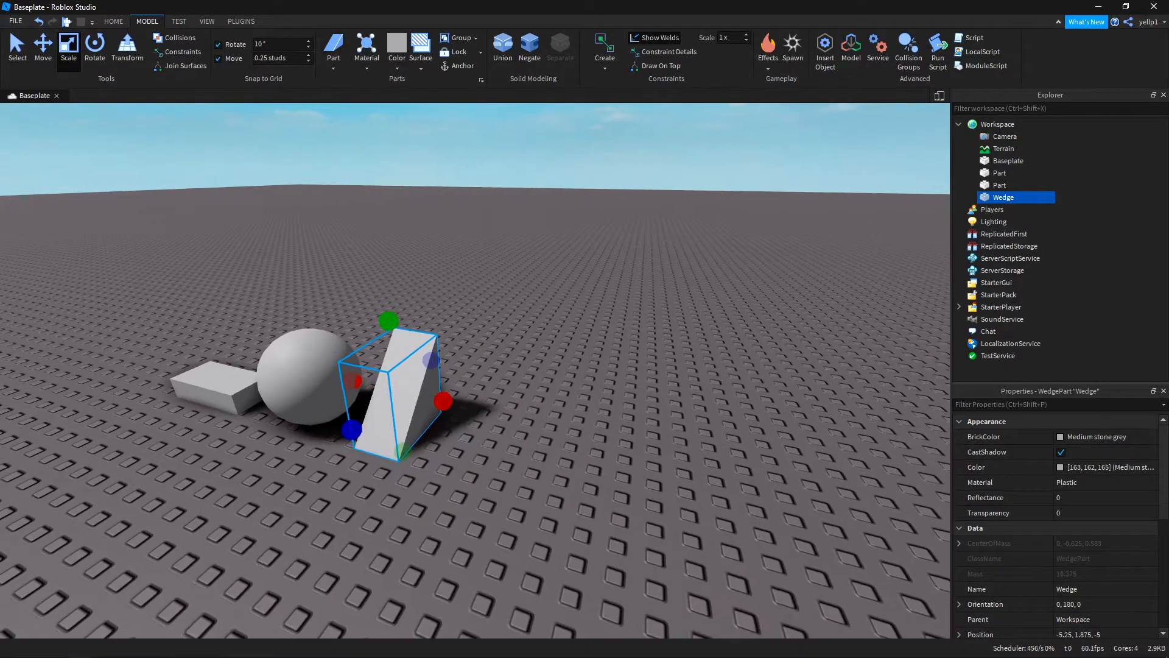
Insert a cylinder part and place it on the Baseplate beside the wedge at about -1.25, 0.5, -5.5.
{"action": "left_click", "coordinate": [333, 66]}
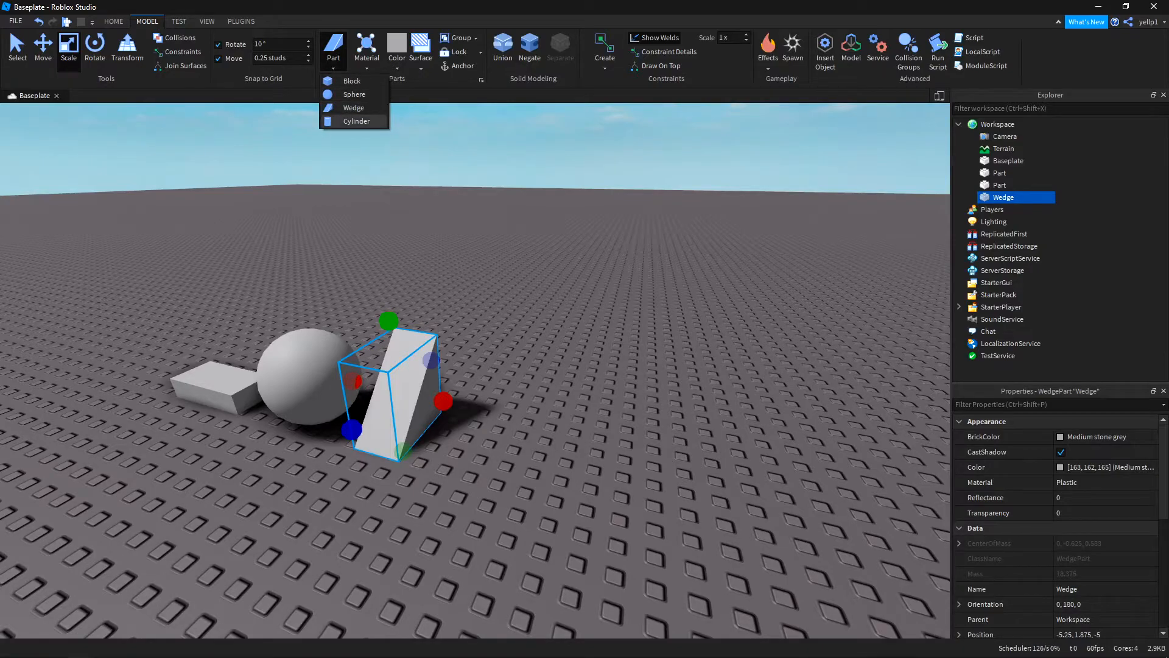
{"action": "left_click", "coordinate": [356, 121]}
{"action": "left_click_drag", "start_coordinate": [483, 373], "coordinate": [496, 436]}
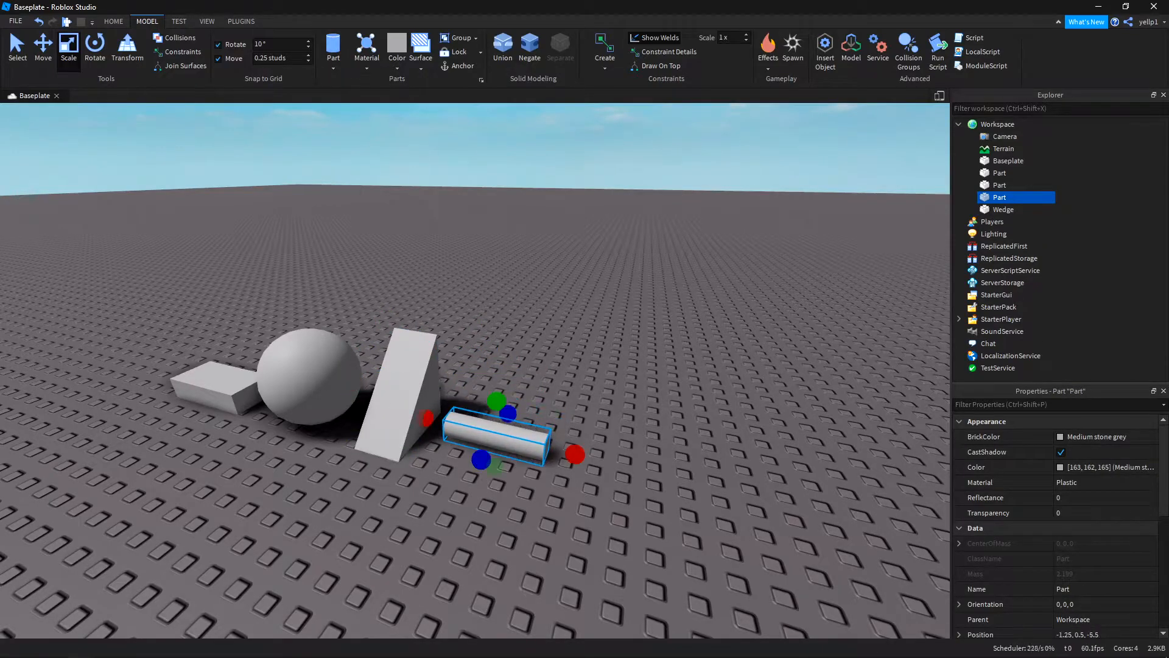
Stand the cylinder upright with an orientation of 0, 90, 90, at about -2, 2, -5.5, and activate the Scale tool.
{"action": "key", "text": "ctrl+r"}
{"action": "key", "text": "ctrl+t"}
{"action": "key", "text": "ctrl+1"}
{"action": "left_click_drag", "start_coordinate": [496, 417], "coordinate": [478, 396]}
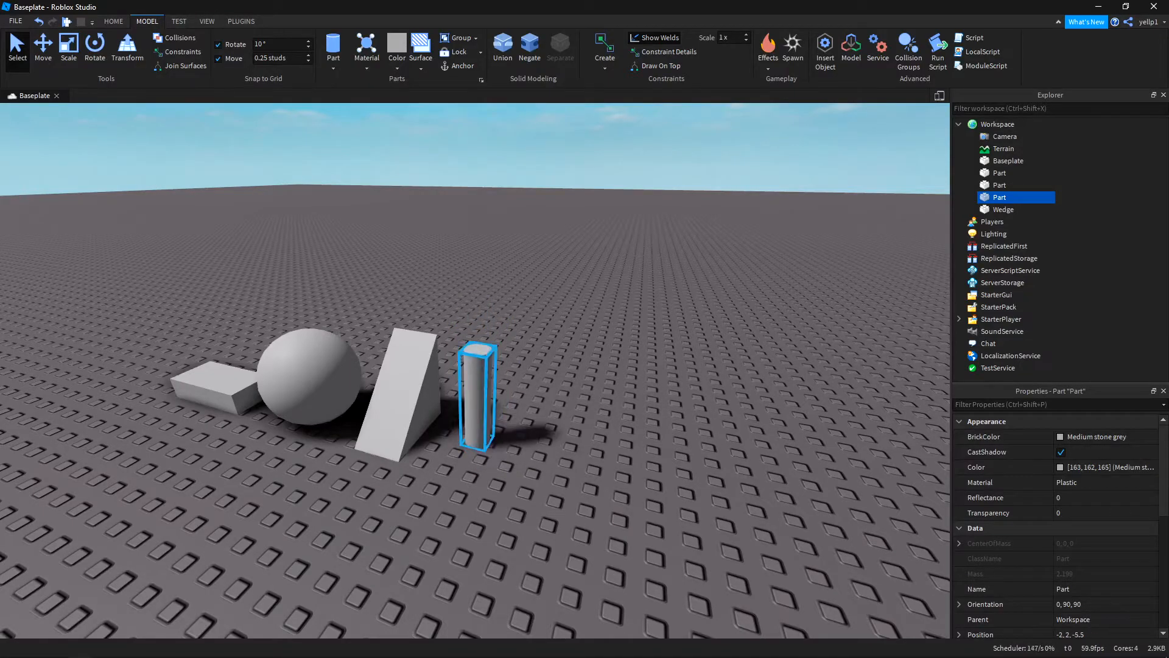
{"action": "key", "text": "ctrl+3"}
{"action": "left_click", "coordinate": [564, 390]}
{"action": "right_click_drag", "start_coordinate": [563, 390], "coordinate": [572, 414]}
{"action": "key", "text": "d"}
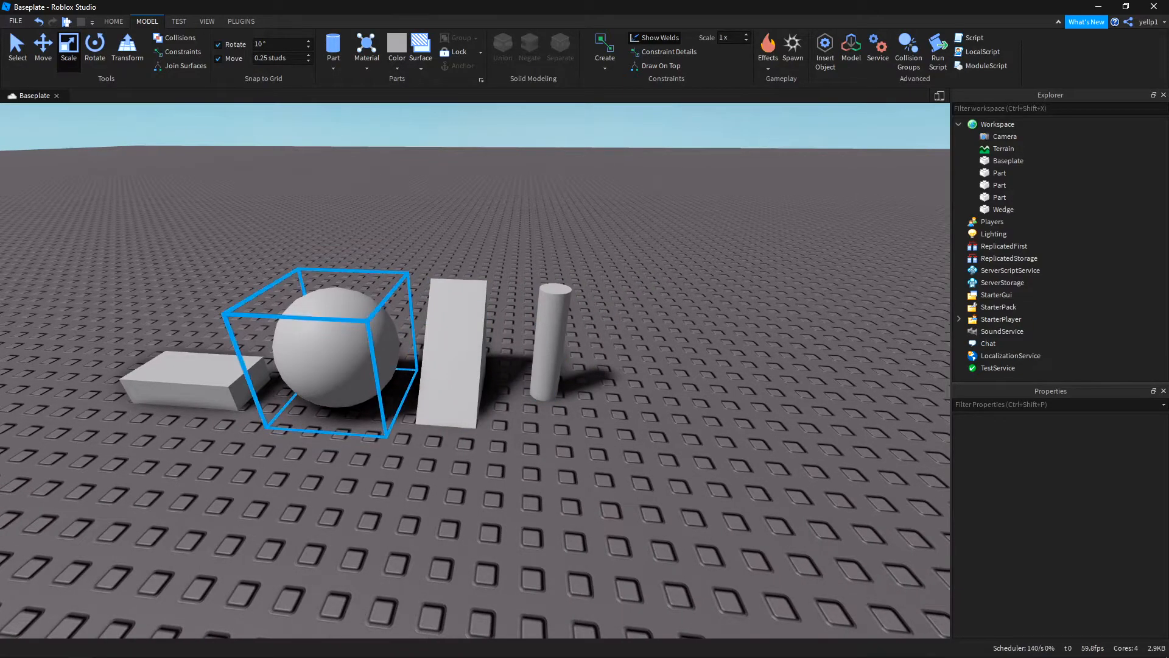
Try parenting the wedge to Lighting and scaling it there, and undo both changes.
{"action": "left_click", "coordinate": [1004, 209]}
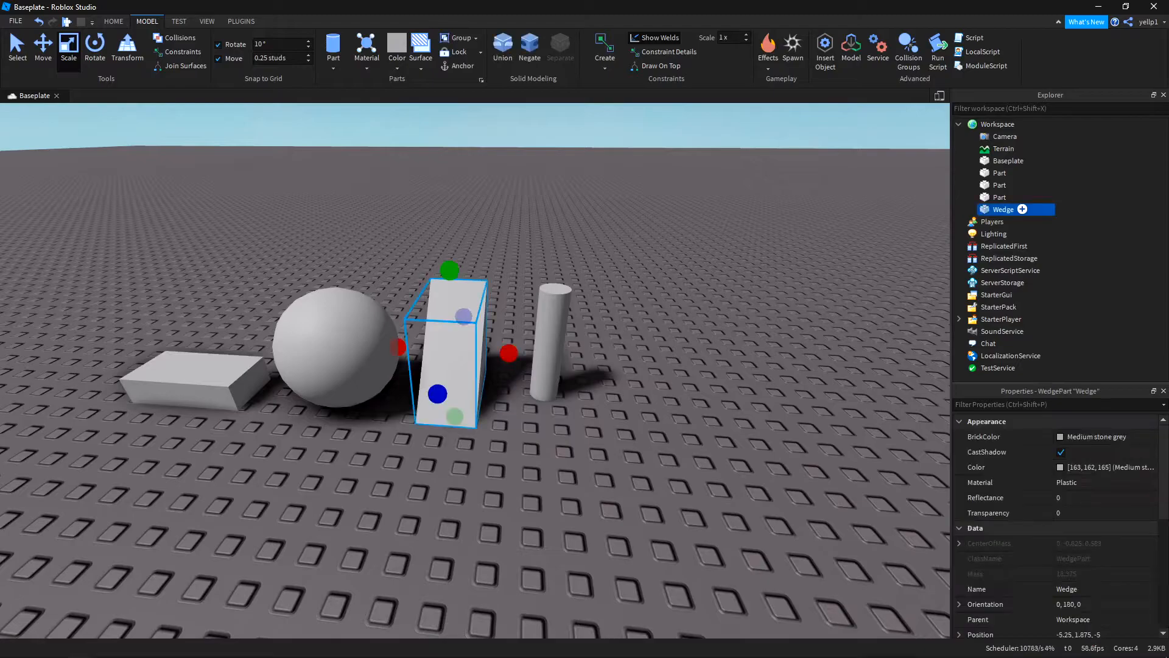
{"action": "left_click_drag", "start_coordinate": [1022, 208], "coordinate": [1017, 234]}
{"action": "left_click_drag", "start_coordinate": [463, 317], "coordinate": [477, 278]}
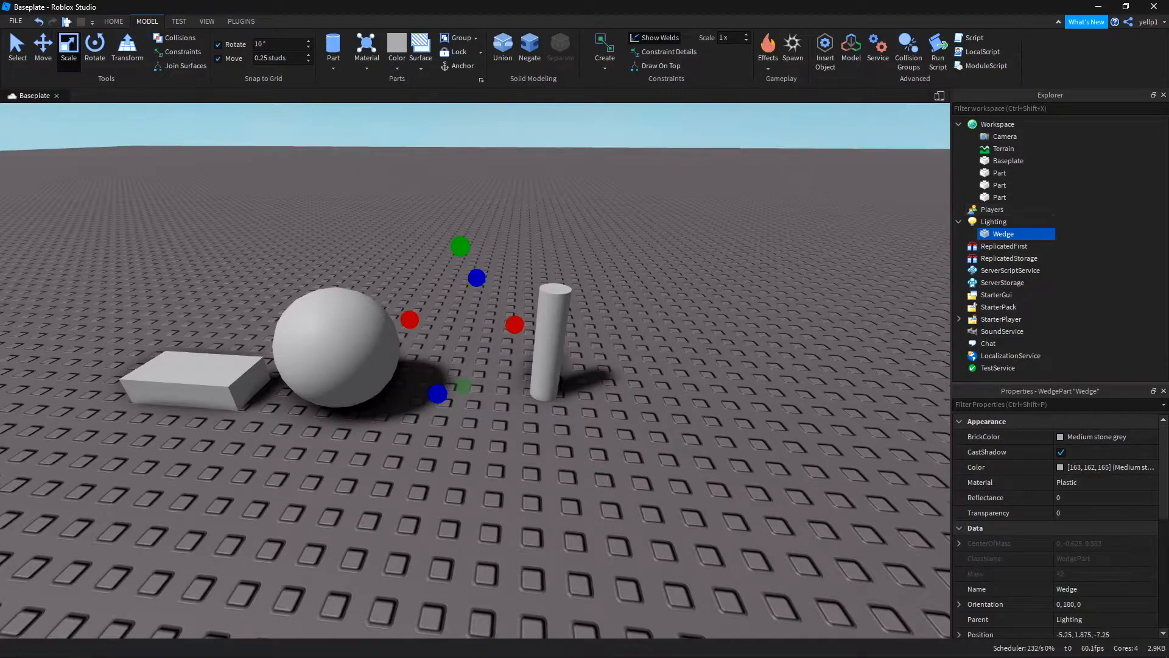
{"action": "key", "text": "ctrl+z"}
{"action": "key", "text": "ctrl+z"}
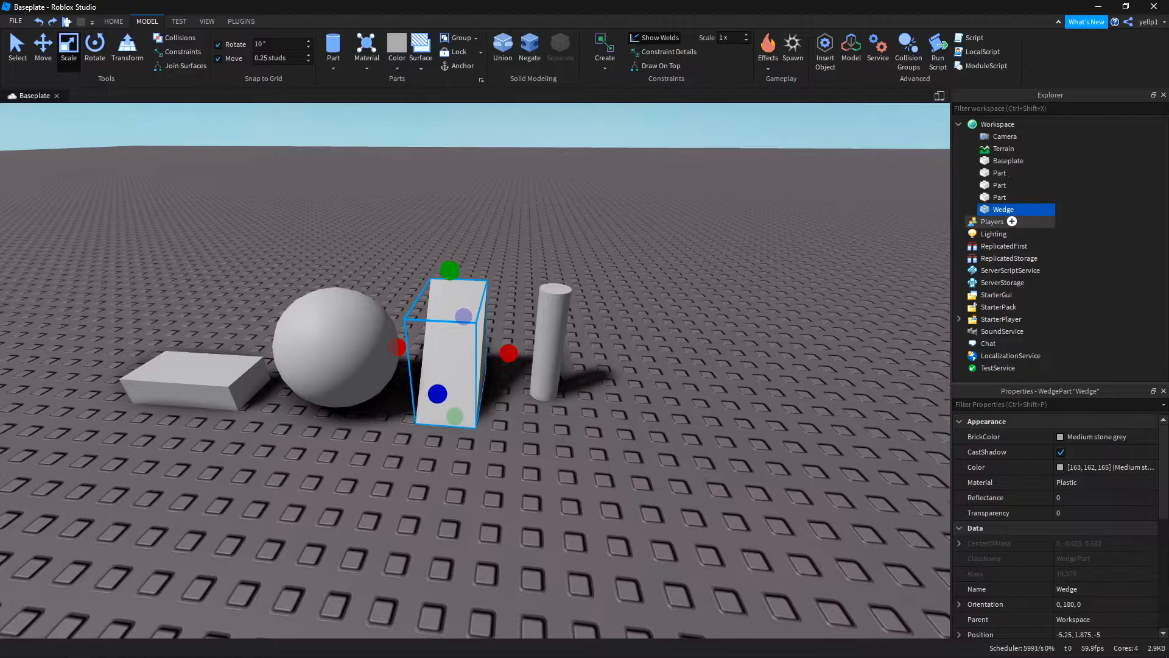
Parent the wedge to the Baseplate and return it directly under Workspace.
{"action": "key", "text": "f"}
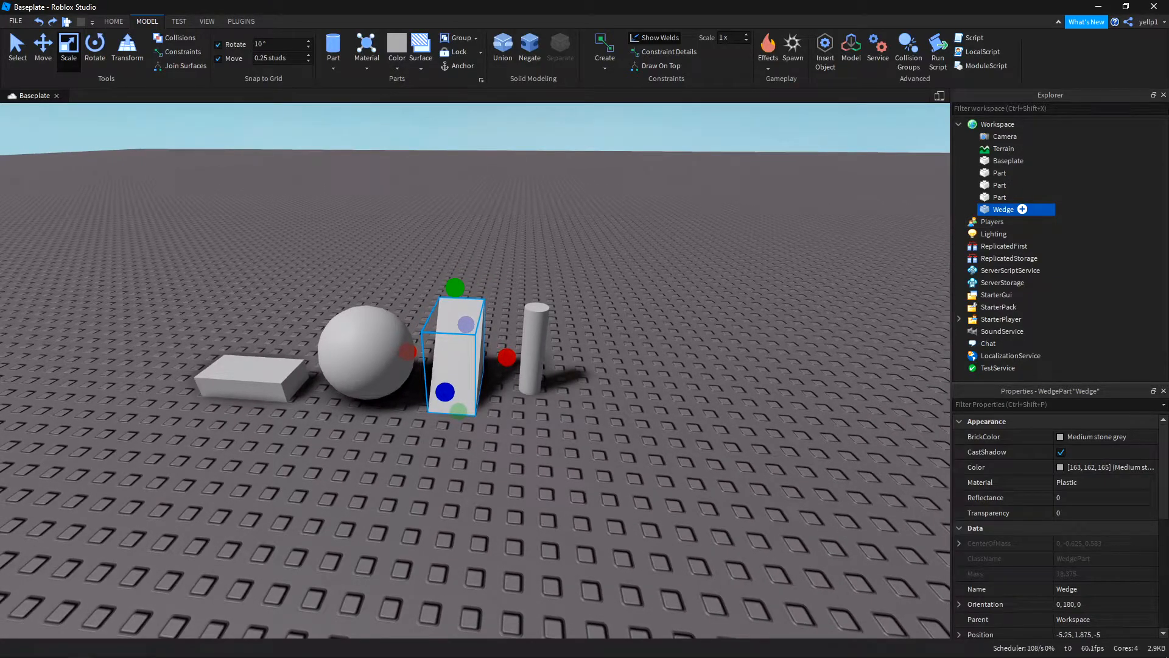
{"action": "left_click_drag", "start_coordinate": [1022, 208], "coordinate": [1032, 160]}
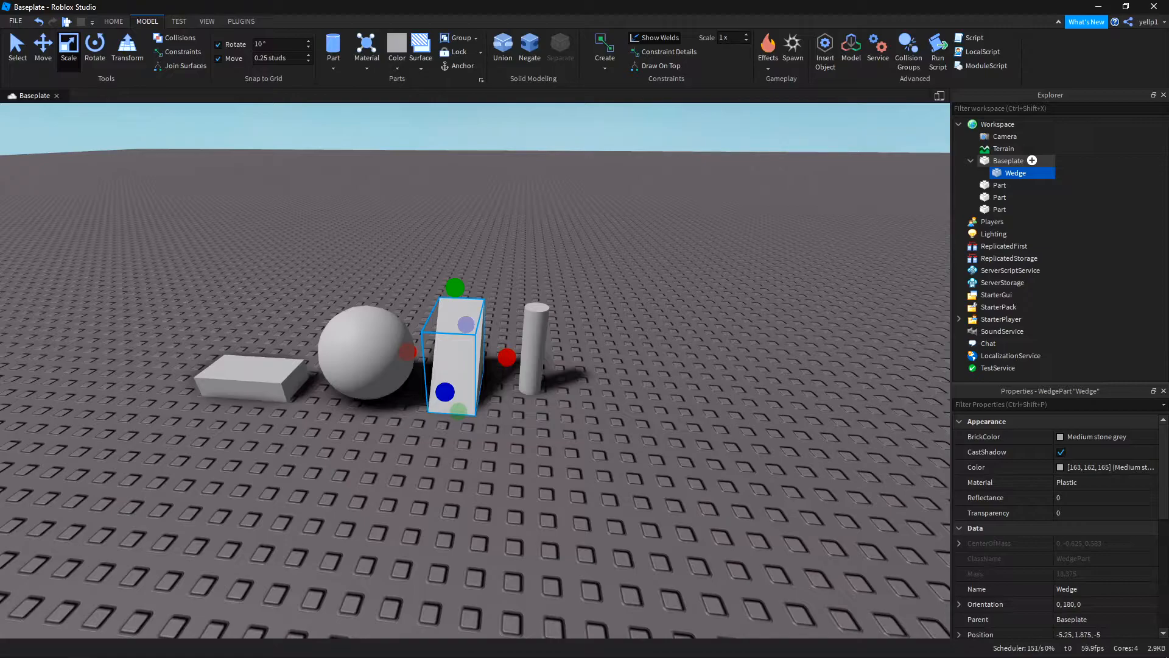
{"action": "left_click_drag", "start_coordinate": [1029, 172], "coordinate": [1023, 123]}
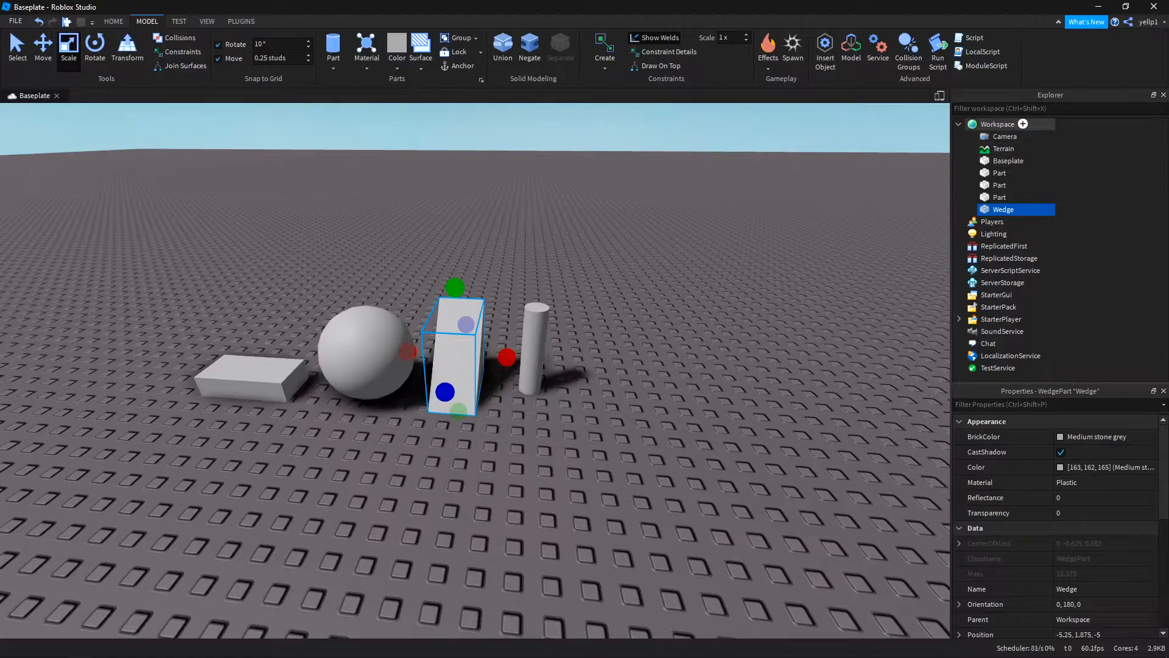
{"action": "key", "text": "w"}
{"action": "mouse_move", "coordinate": [475, 353]}
{"action": "right_mouse_down"}
{"action": "mouse_move", "coordinate": [451, 384]}
{"action": "mouse_move", "coordinate": [462, 359]}
{"action": "right_mouse_up"}
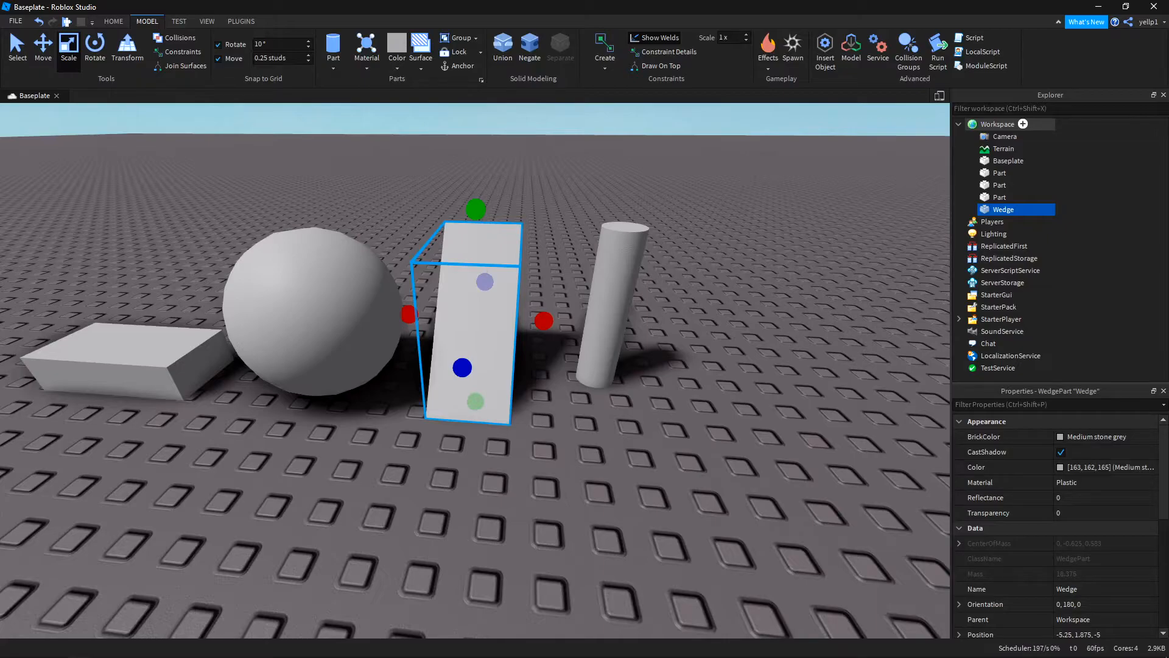
{"action": "left_click", "coordinate": [1023, 123]}
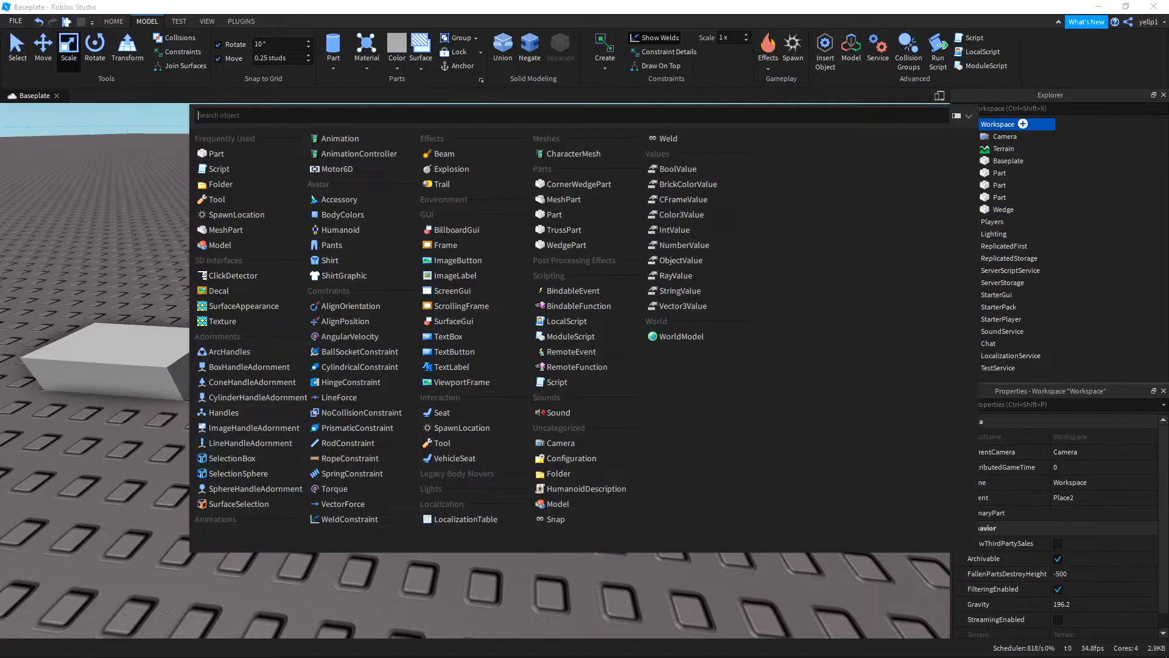
{"action": "key", "text": "Escape"}
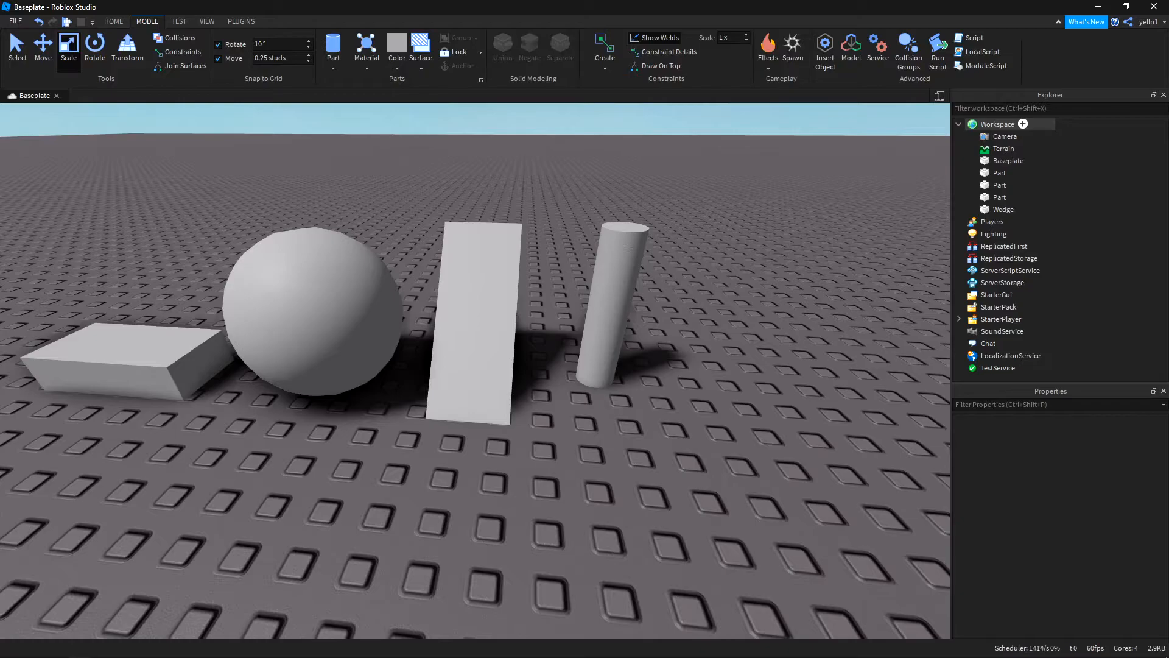
{"action": "left_click", "coordinate": [1023, 124]}
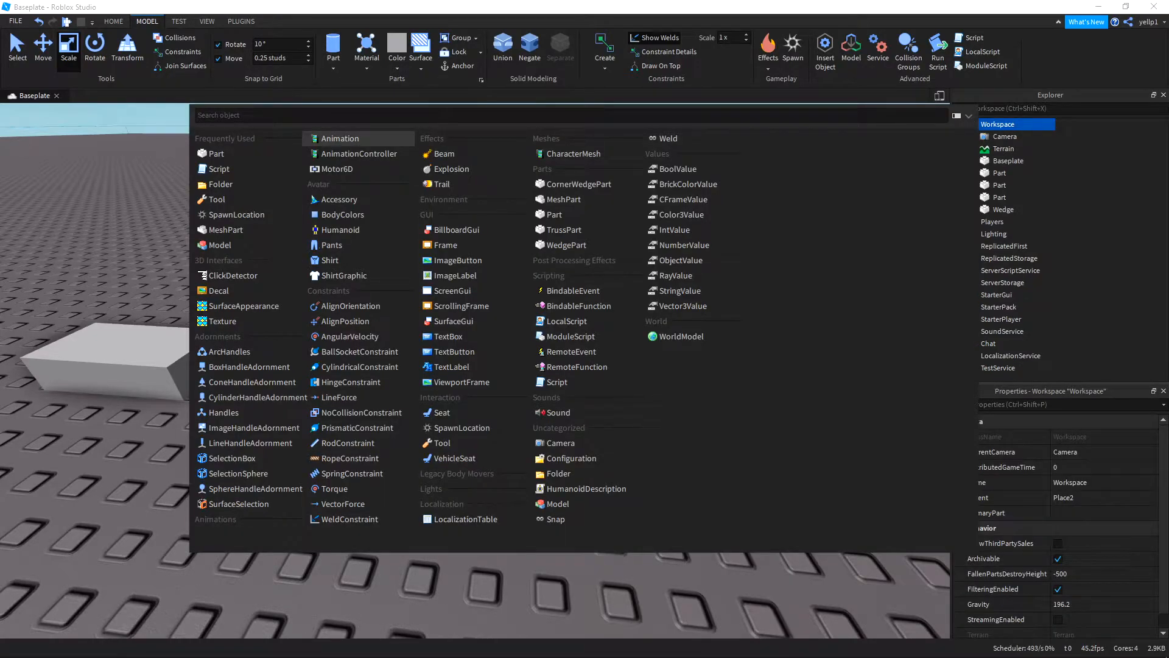
{"action": "key", "text": "Escape"}
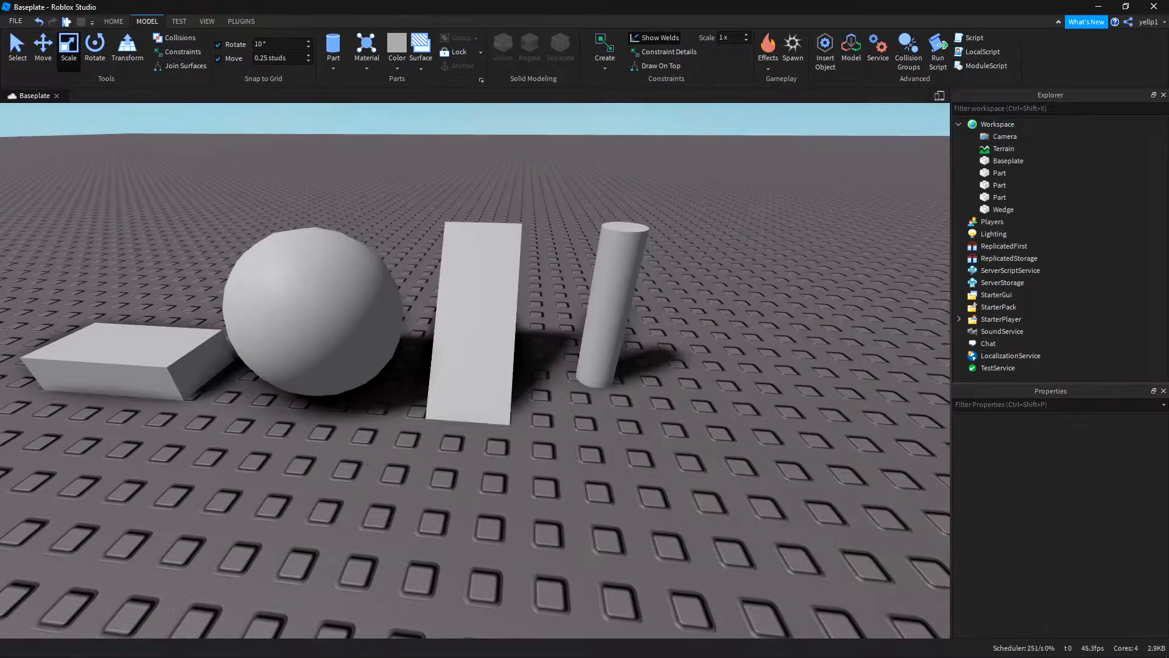
Insert a Model object into Workspace by searching the insertable objects for "Model".
{"action": "right_click", "coordinate": [986, 125]}
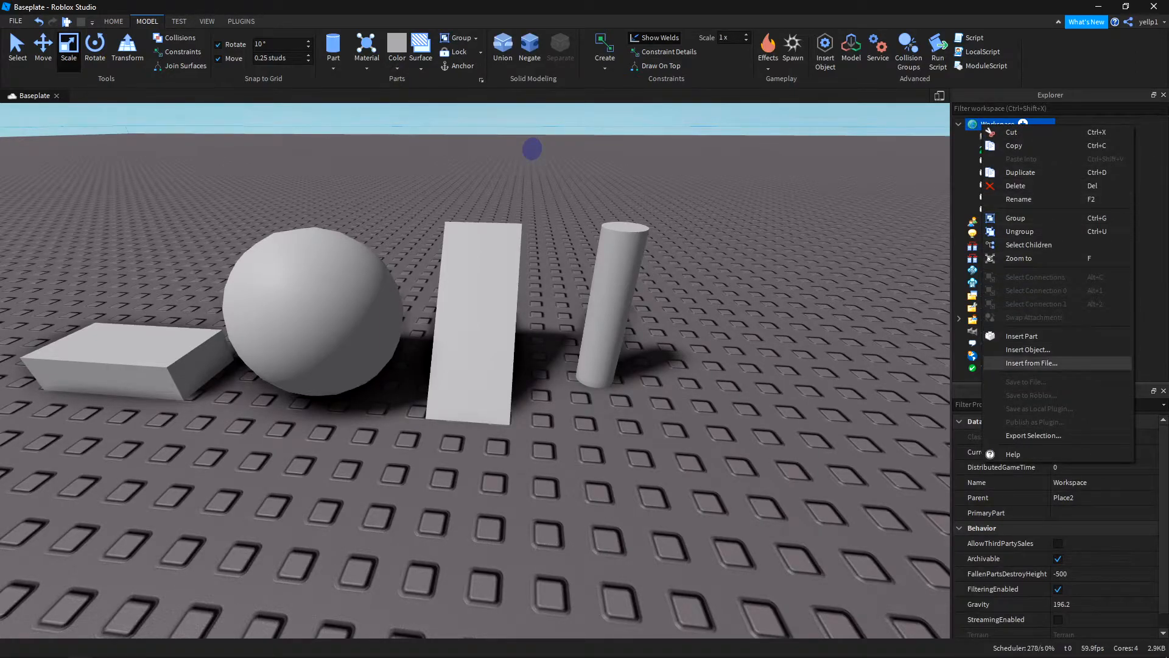
{"action": "left_click", "coordinate": [1027, 349]}
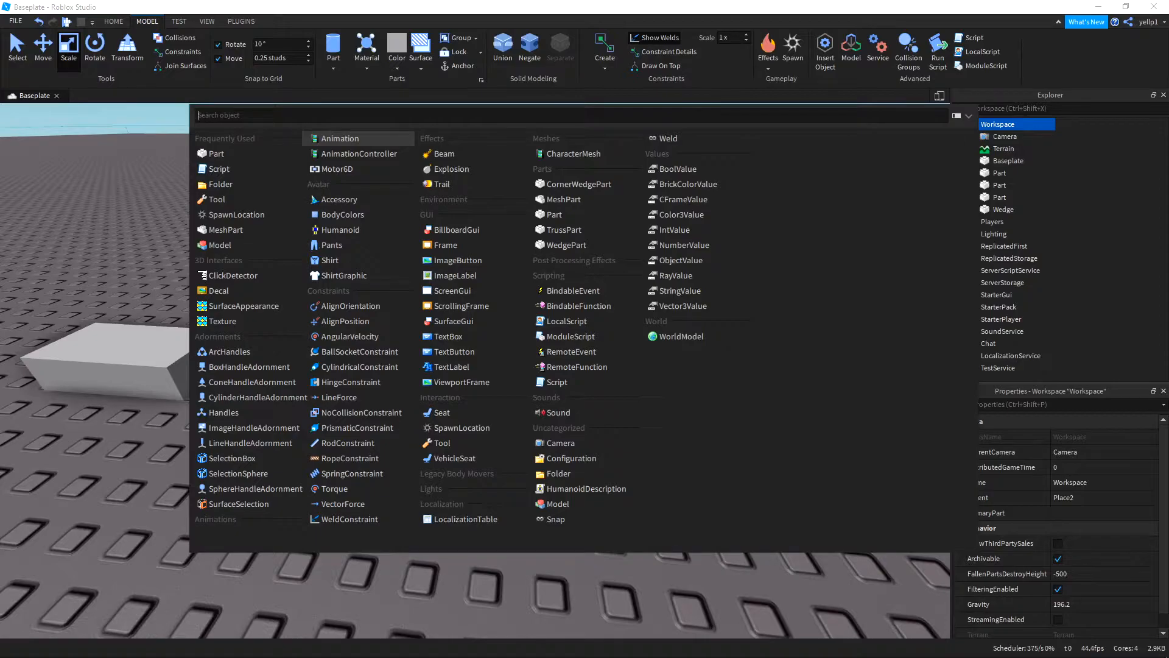
{"action": "type", "text": "Model"}
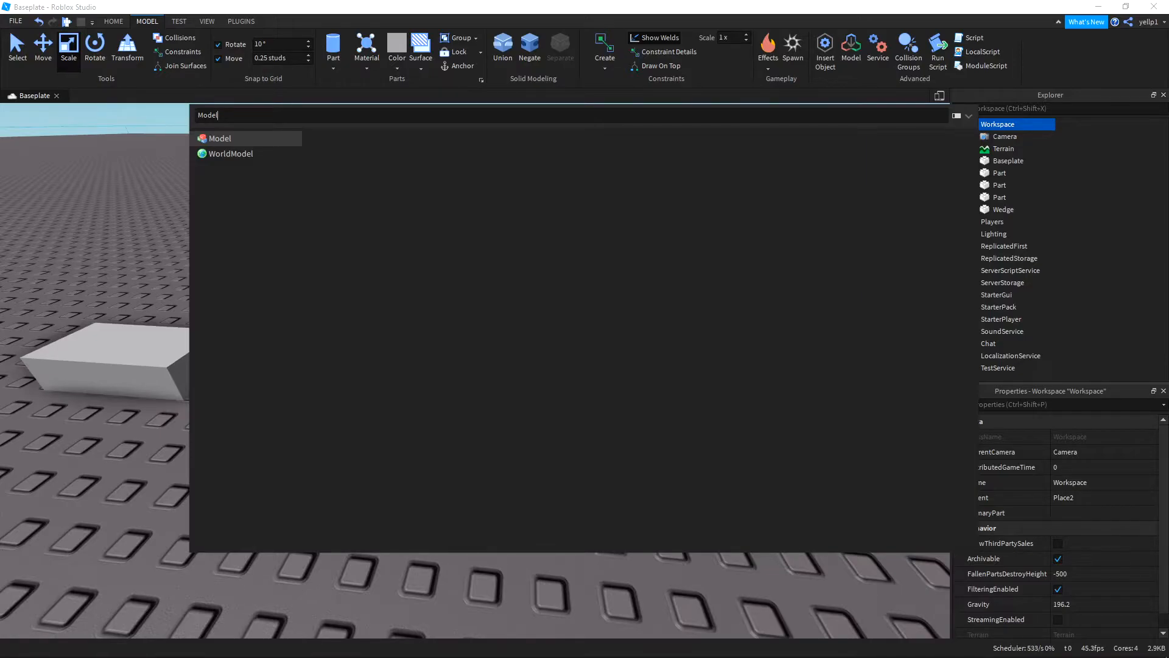
{"action": "key", "text": "Return"}
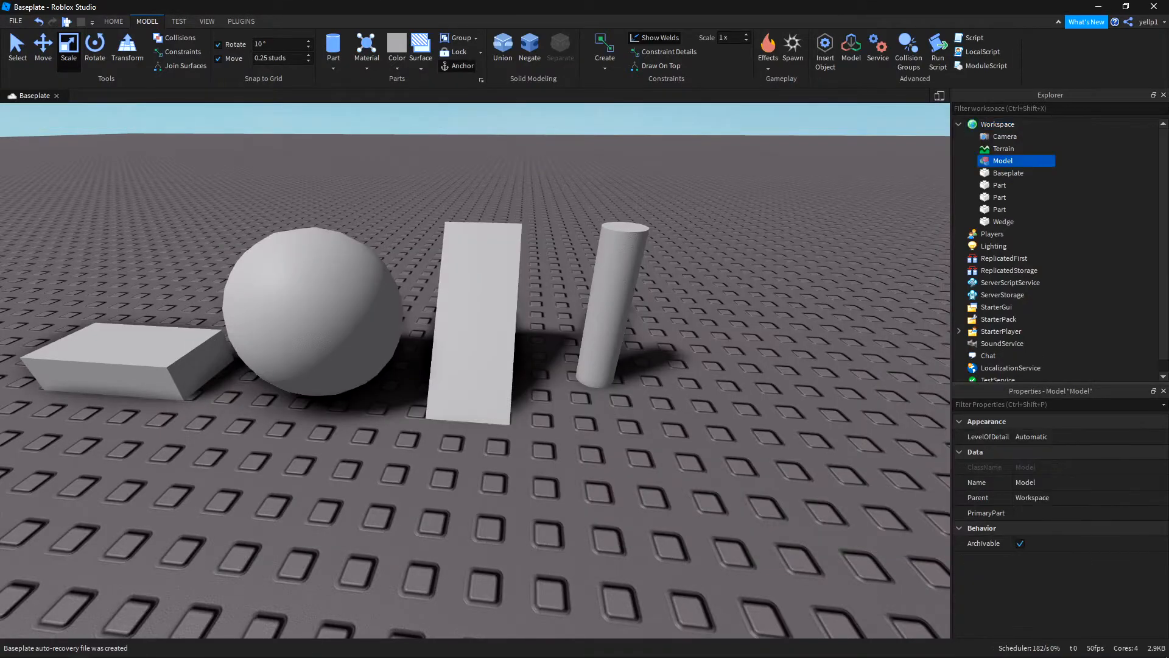
{"action": "mouse_move", "coordinate": [1022, 160]}
{"action": "right_click_drag", "start_coordinate": [475, 370], "coordinate": [572, 353]}
{"action": "key", "text": "s"}
{"action": "key", "text": "d"}
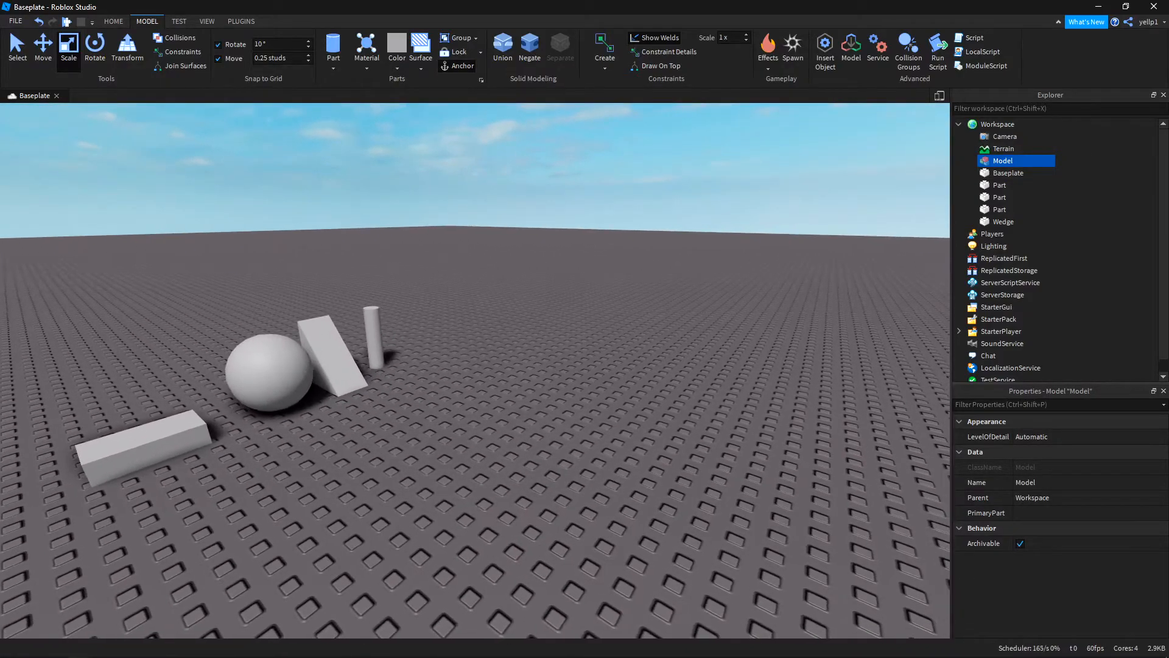
{"action": "key", "text": "a"}
{"action": "key", "text": "w"}
{"action": "key", "text": "d"}
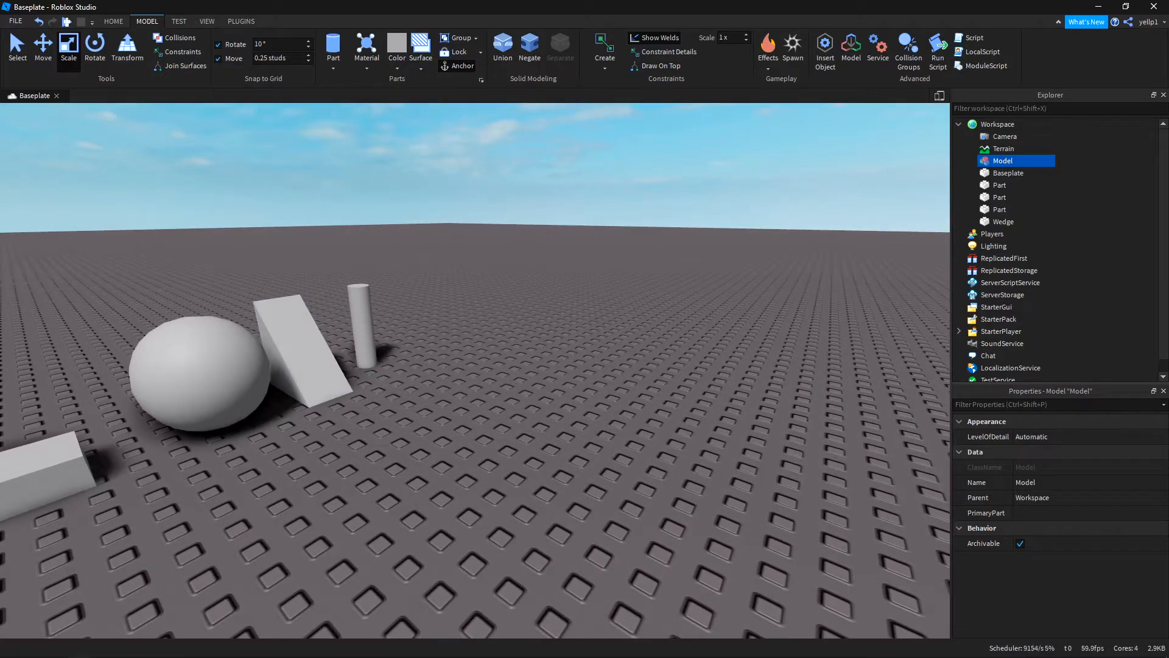
{"action": "key", "text": "a"}
{"action": "key", "text": "w"}
{"action": "key", "text": "s"}
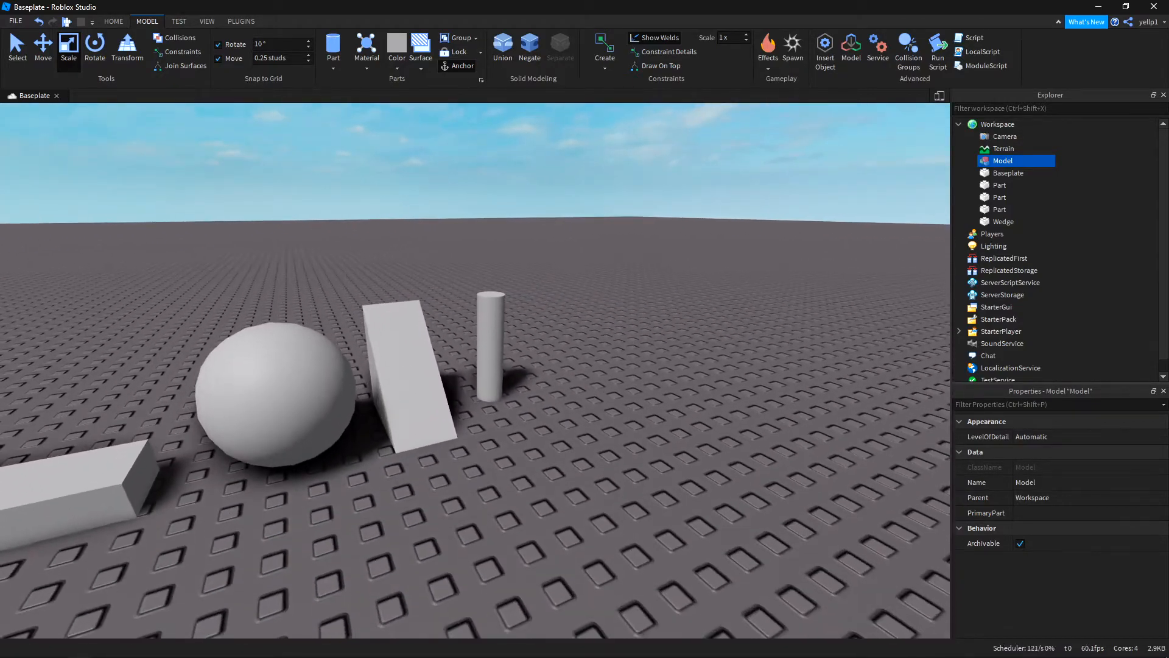
{"action": "key", "text": "w"}
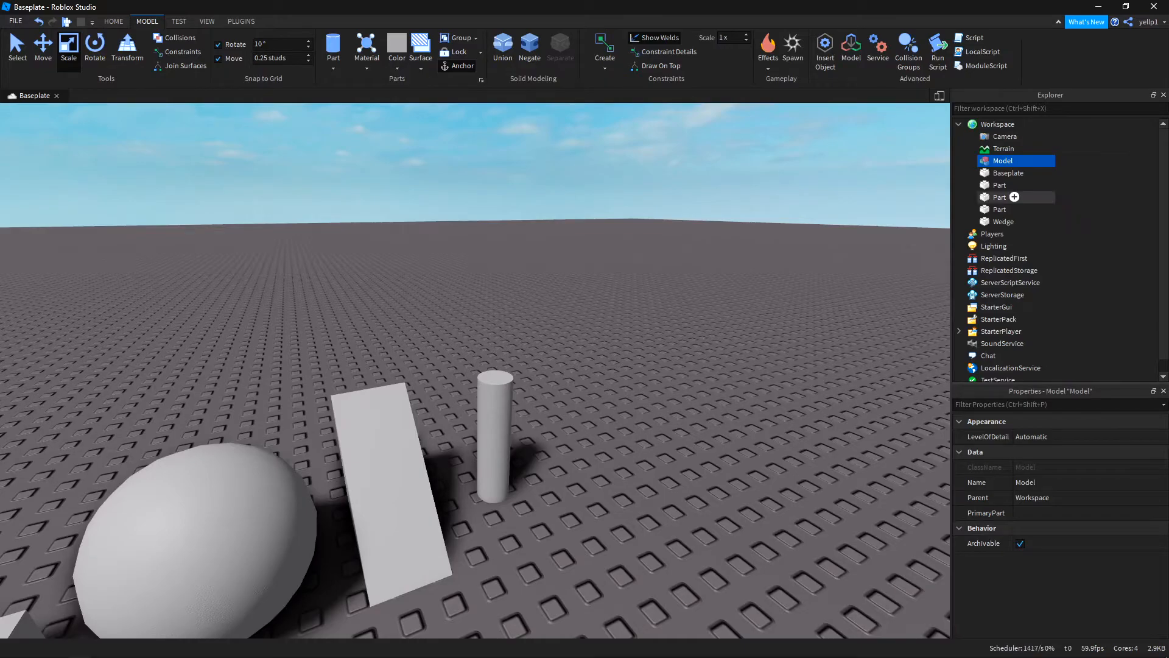
{"action": "left_click_drag", "start_coordinate": [1023, 160], "coordinate": [1031, 172]}
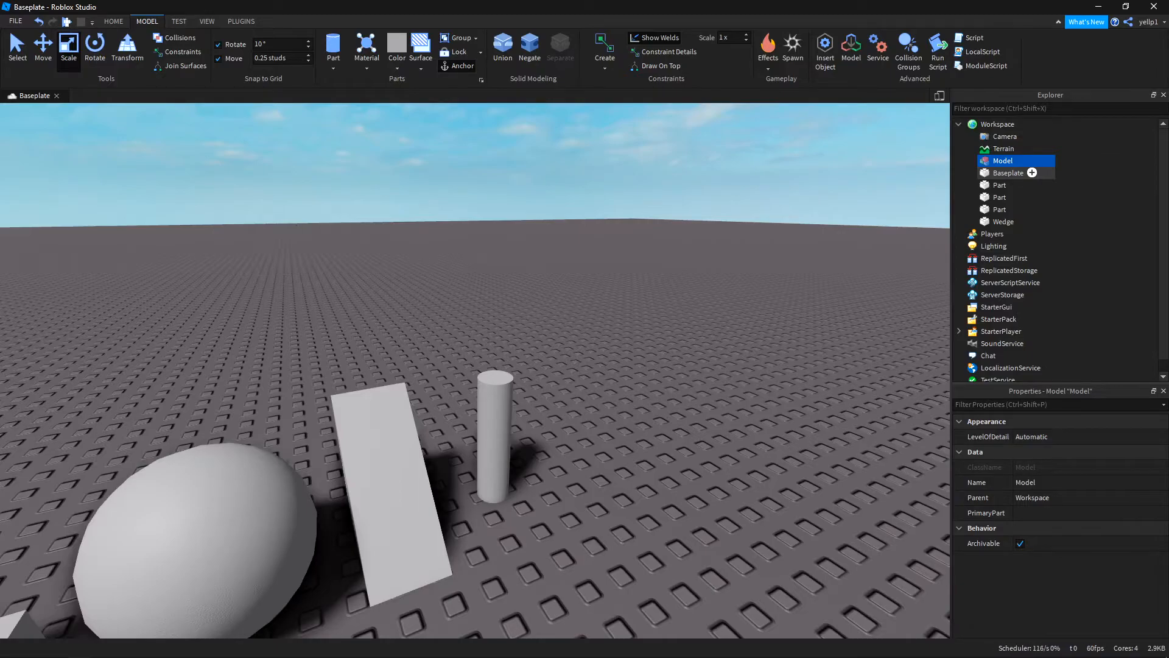
{"action": "mouse_move", "coordinate": [1031, 172]}
{"action": "left_mouse_down"}
{"action": "mouse_move", "coordinate": [1029, 137]}
{"action": "mouse_move", "coordinate": [1034, 171]}
{"action": "mouse_move", "coordinate": [1021, 160]}
{"action": "left_mouse_up"}
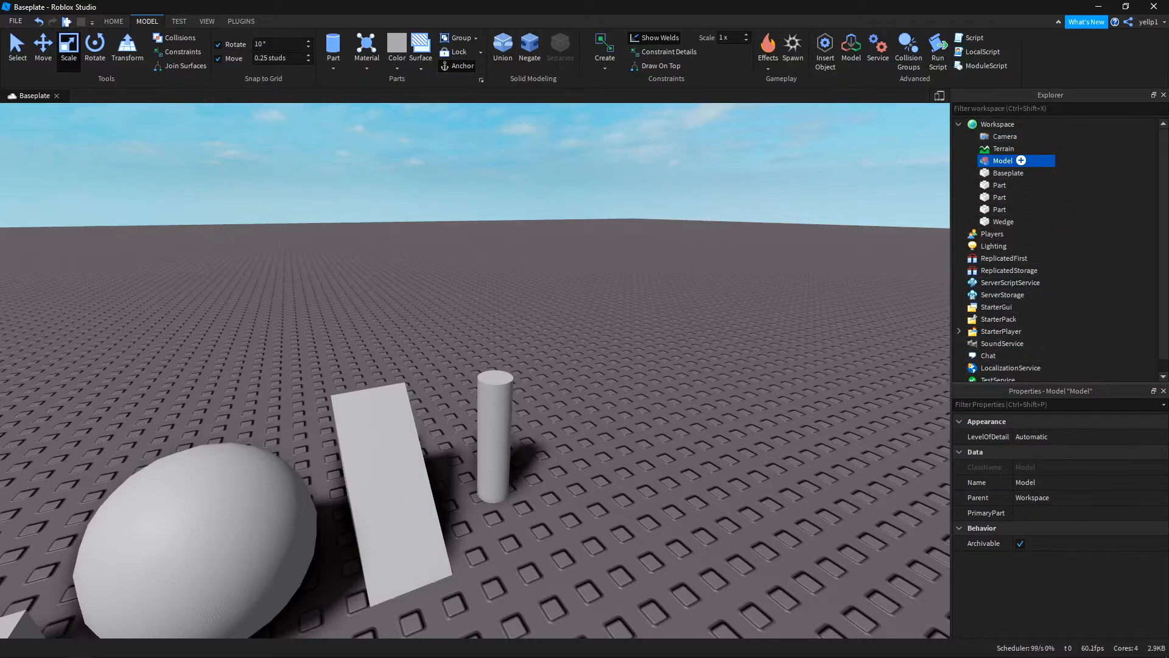
Duplicate the block twice and line the copies up beside it at about -14.5, 0.5, -1.25 and -14.5, 0.5, 1.5.
{"action": "left_click", "coordinate": [999, 184]}
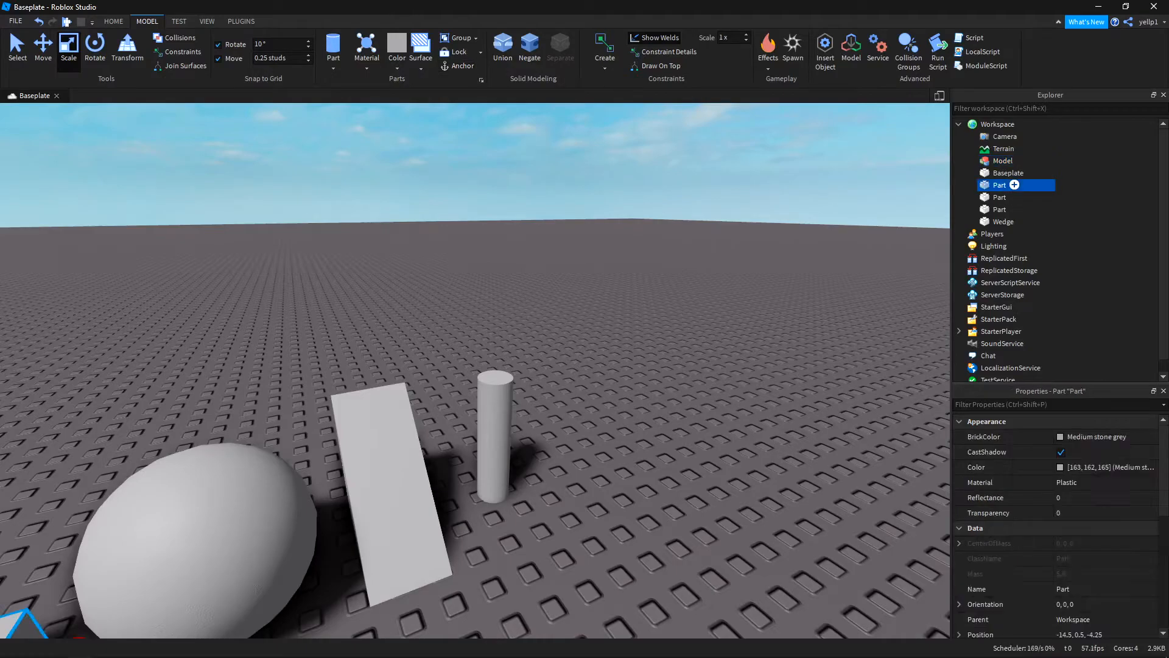
{"action": "key", "text": "f"}
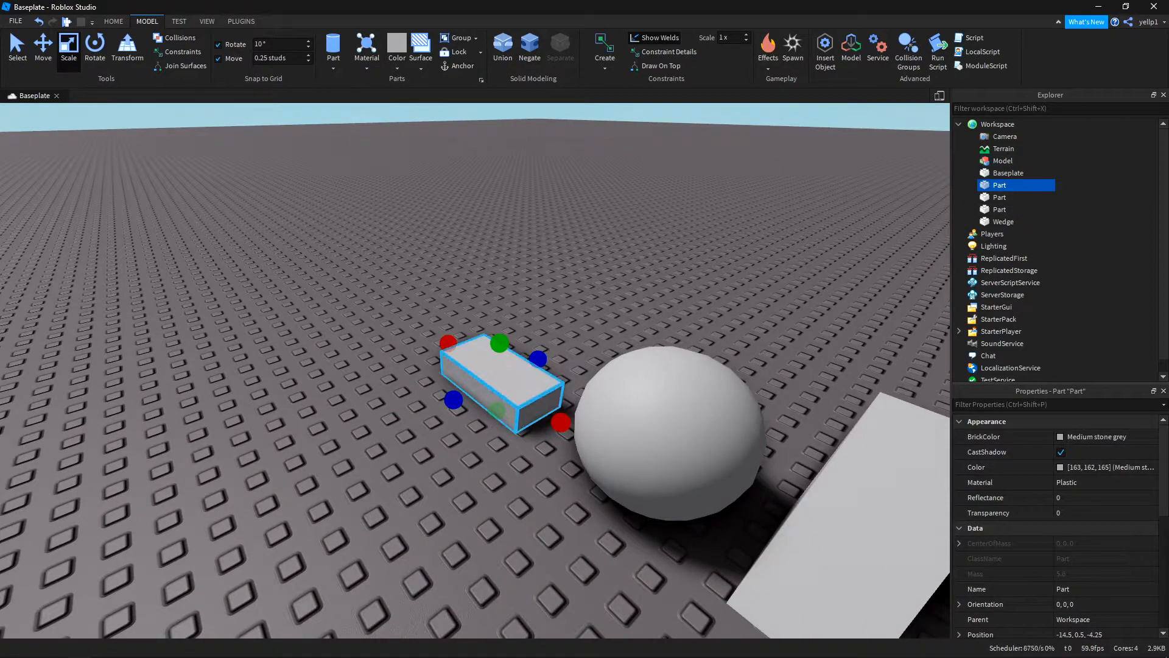
{"action": "key", "text": "ctrl+d"}
{"action": "left_click_drag", "start_coordinate": [501, 382], "coordinate": [341, 463]}
{"action": "key", "text": "ctrl+d"}
{"action": "left_click_drag", "start_coordinate": [429, 420], "coordinate": [425, 417]}
Rename all three blocks together as Brick.
{"action": "left_click", "coordinate": [500, 381], "text": "ctrl"}
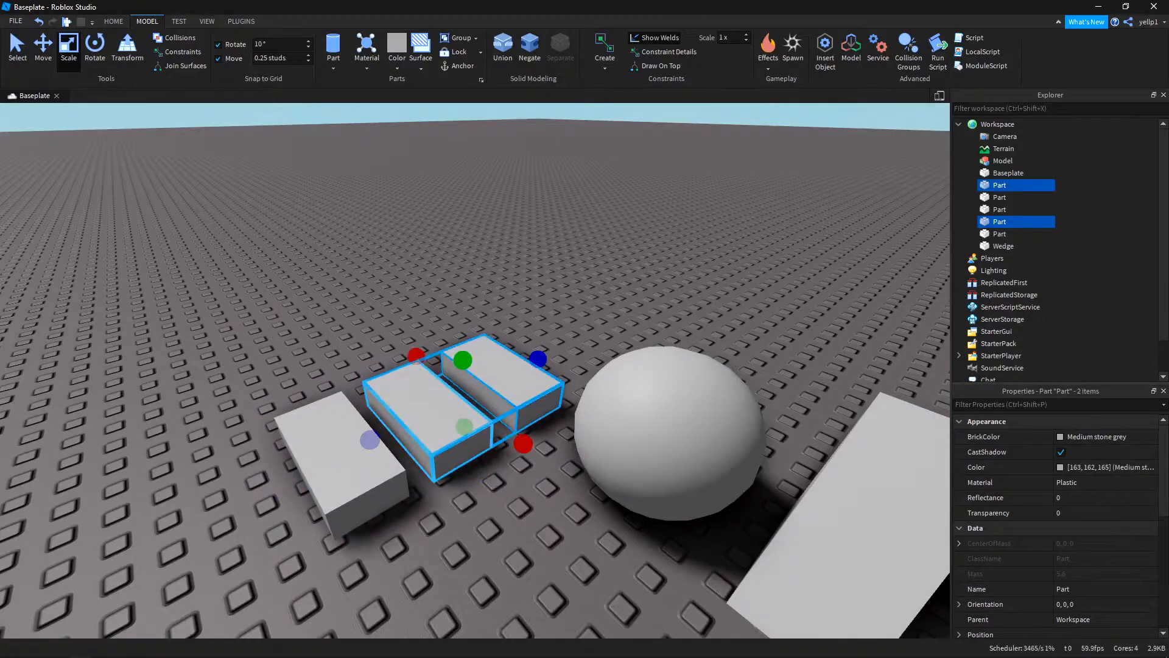
{"action": "left_click", "coordinate": [341, 453], "text": "ctrl"}
{"action": "left_click", "coordinate": [1105, 588]}
{"action": "type", "text": "Brick"}
{"action": "key", "text": "Return"}
Select the bricks and the other parts one by one in the Explorer to match each entry to its shape.
{"action": "right_click_drag", "start_coordinate": [609, 305], "coordinate": [548, 304]}
{"action": "left_click", "coordinate": [1016, 185]}
{"action": "left_click", "coordinate": [1016, 184]}
{"action": "left_click", "coordinate": [1016, 221]}
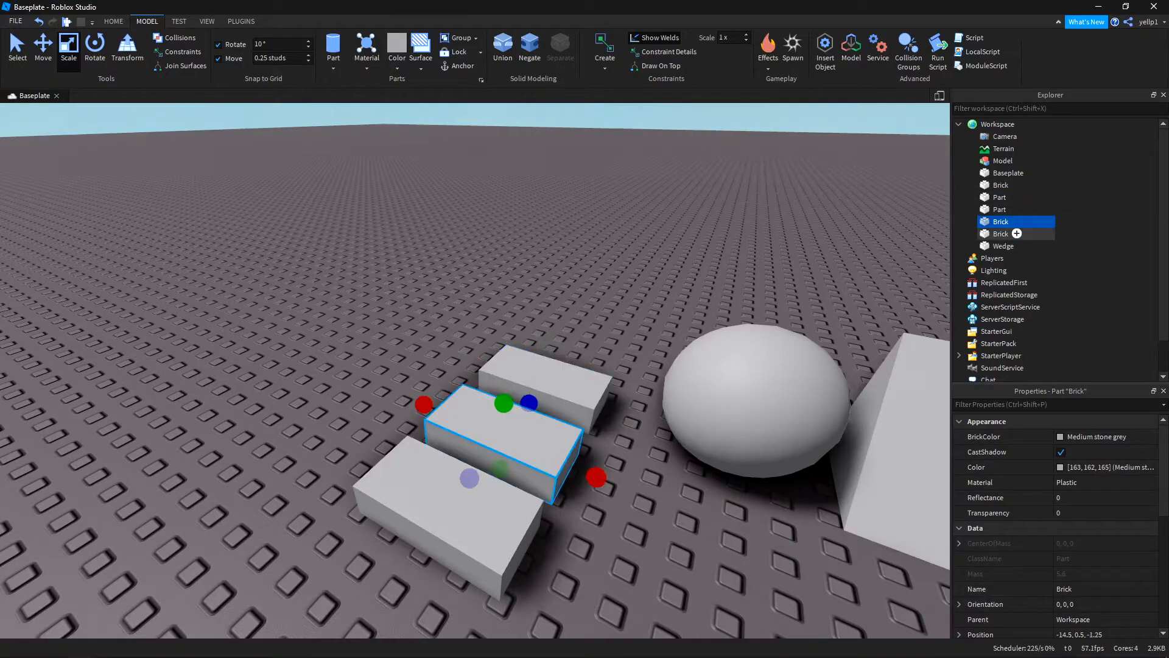
{"action": "left_click", "coordinate": [1016, 234]}
{"action": "left_click", "coordinate": [1014, 208]}
{"action": "key", "text": "f"}
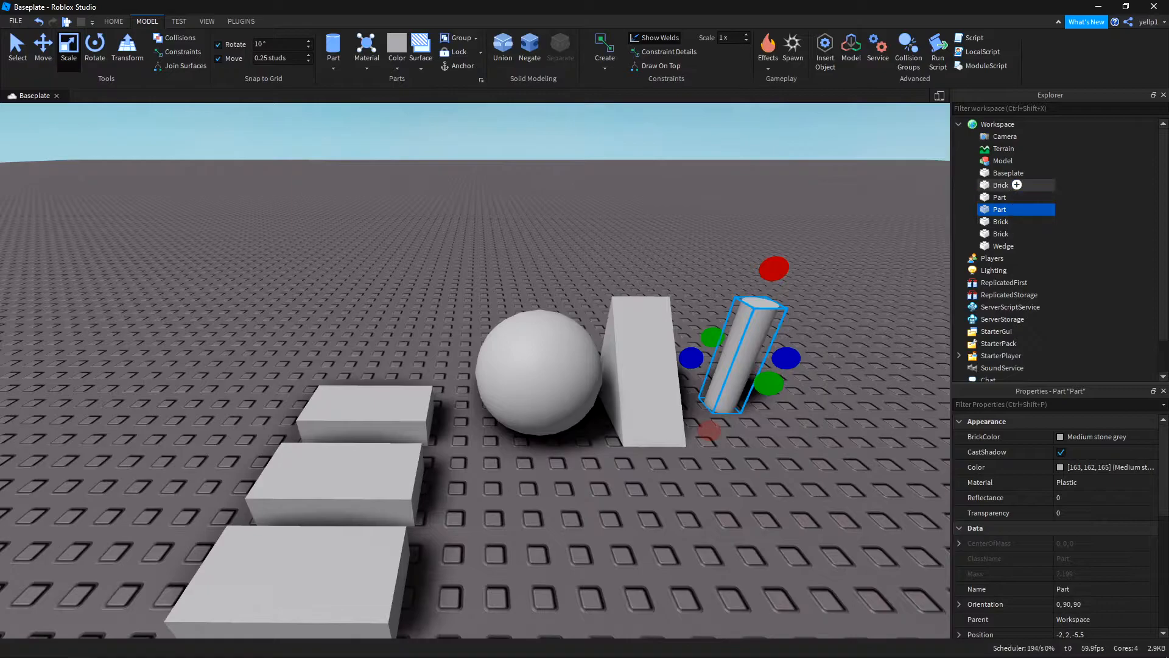
{"action": "left_click", "coordinate": [1016, 221]}
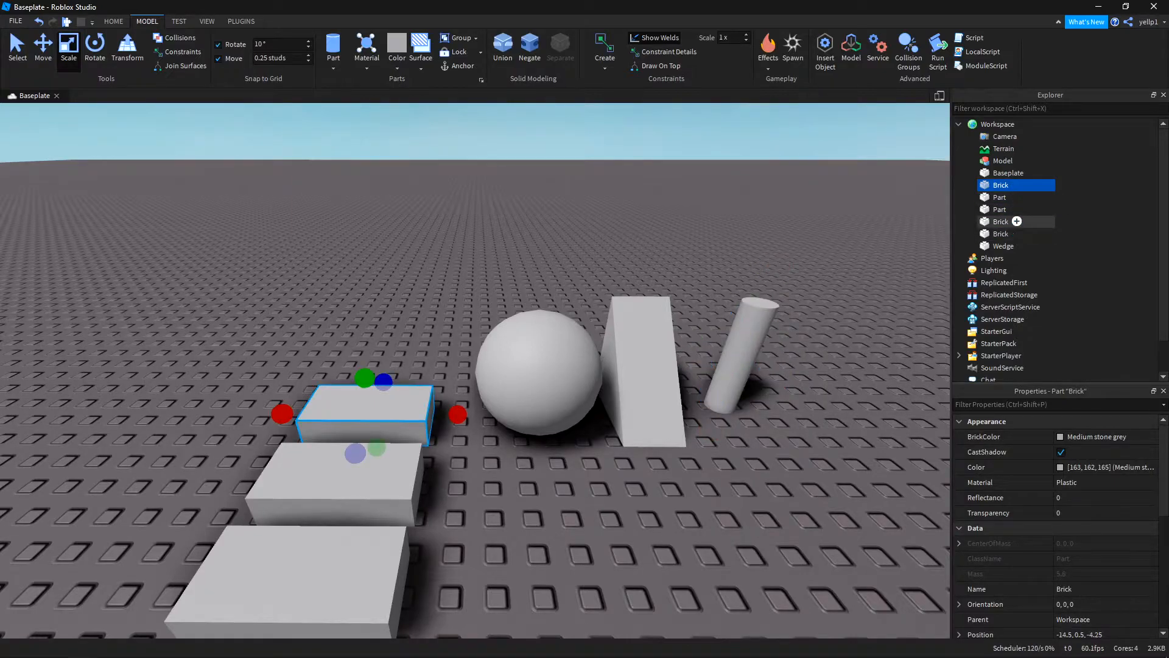
{"action": "left_click", "coordinate": [1011, 233]}
{"action": "left_click", "coordinate": [1011, 196]}
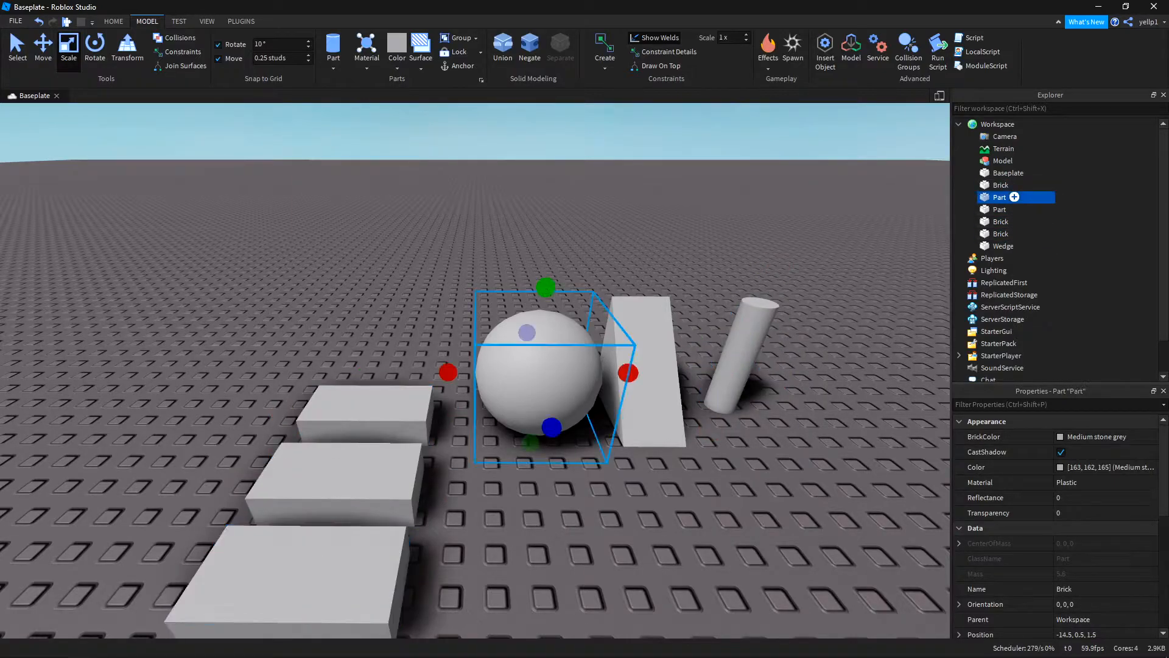
{"action": "left_click", "coordinate": [1015, 209]}
{"action": "left_click", "coordinate": [1012, 245]}
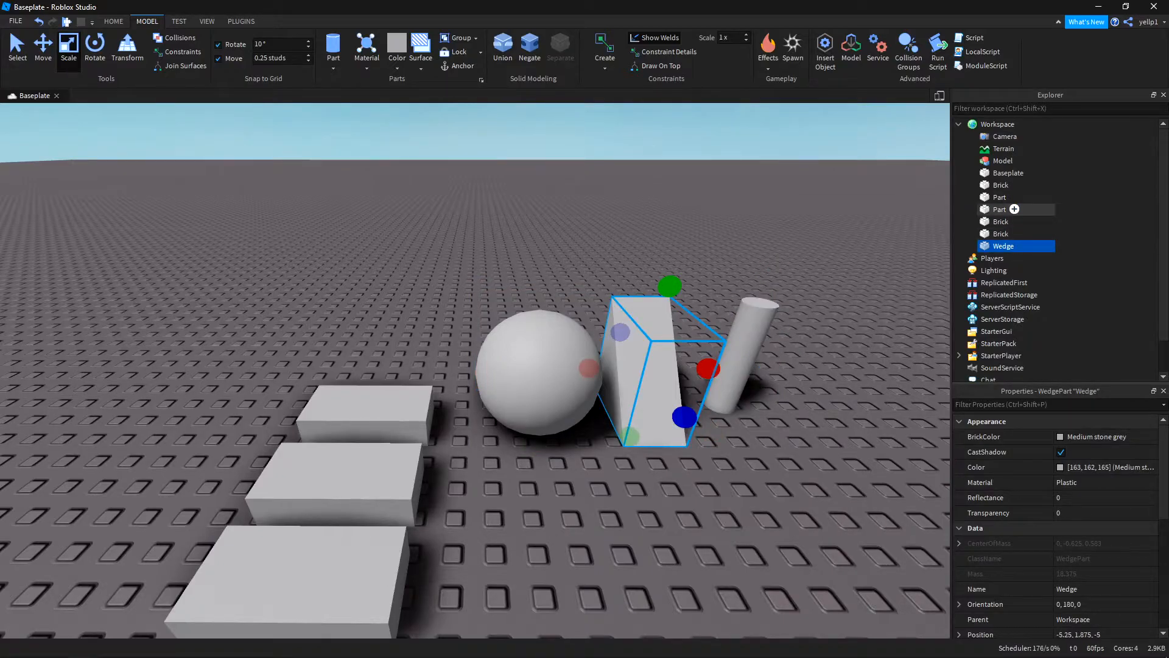
Rename the Model object in Workspace as Bricks.
{"action": "left_click", "coordinate": [1021, 161]}
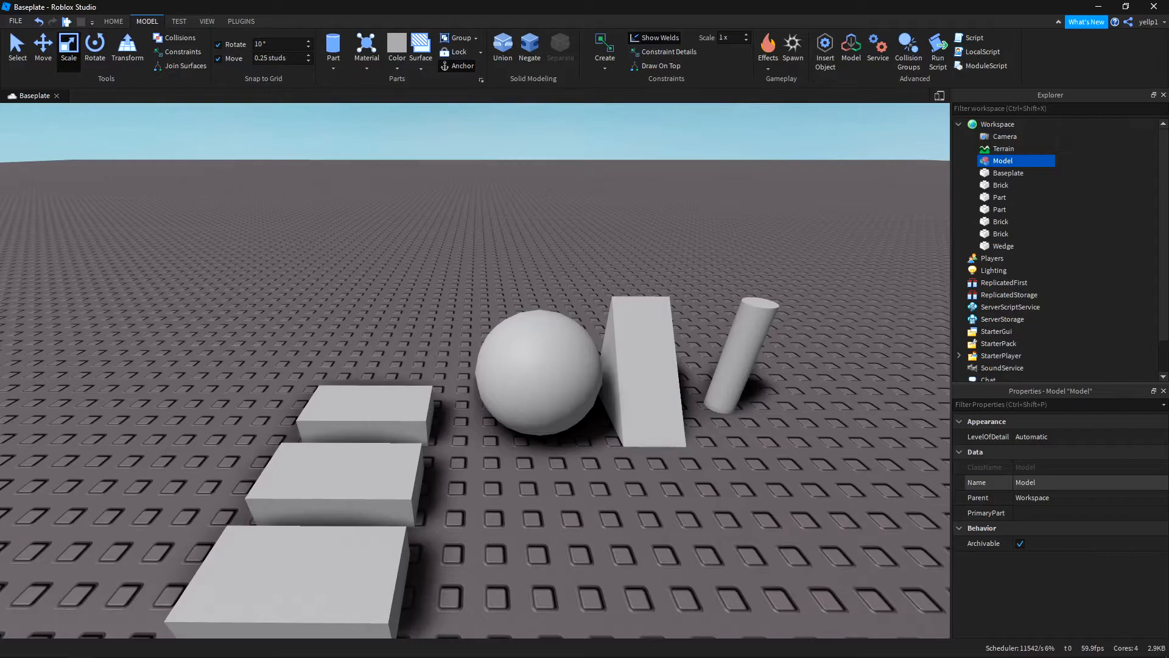
{"action": "left_click", "coordinate": [1029, 482]}
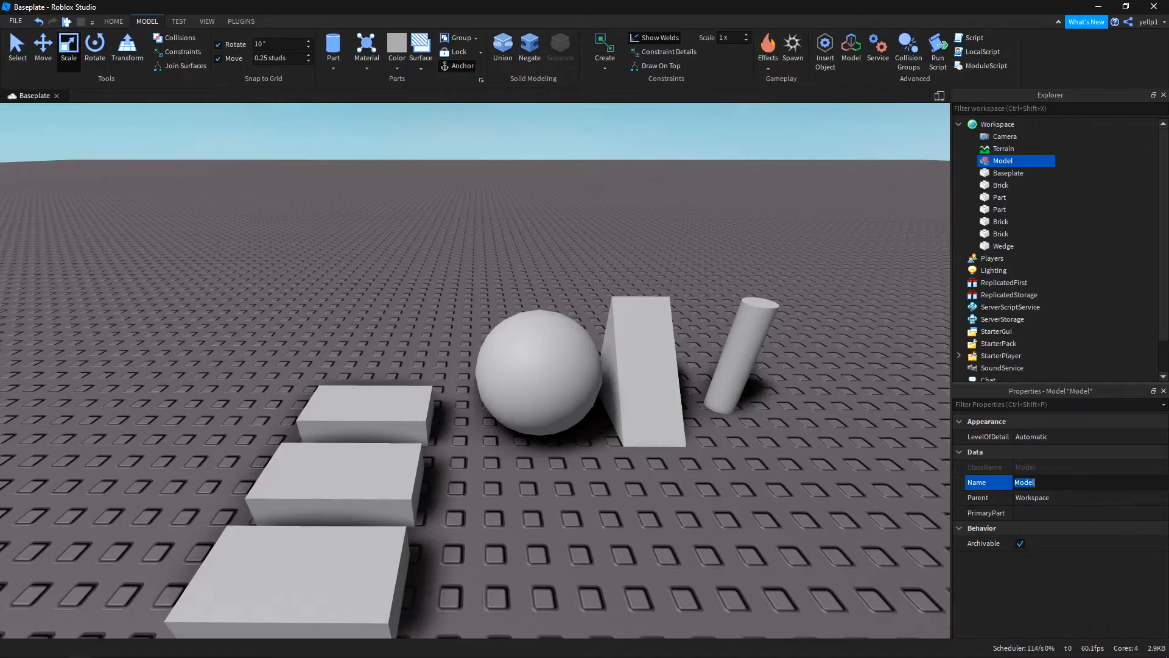
{"action": "type", "text": "Bricks"}
{"action": "key", "text": "Return"}
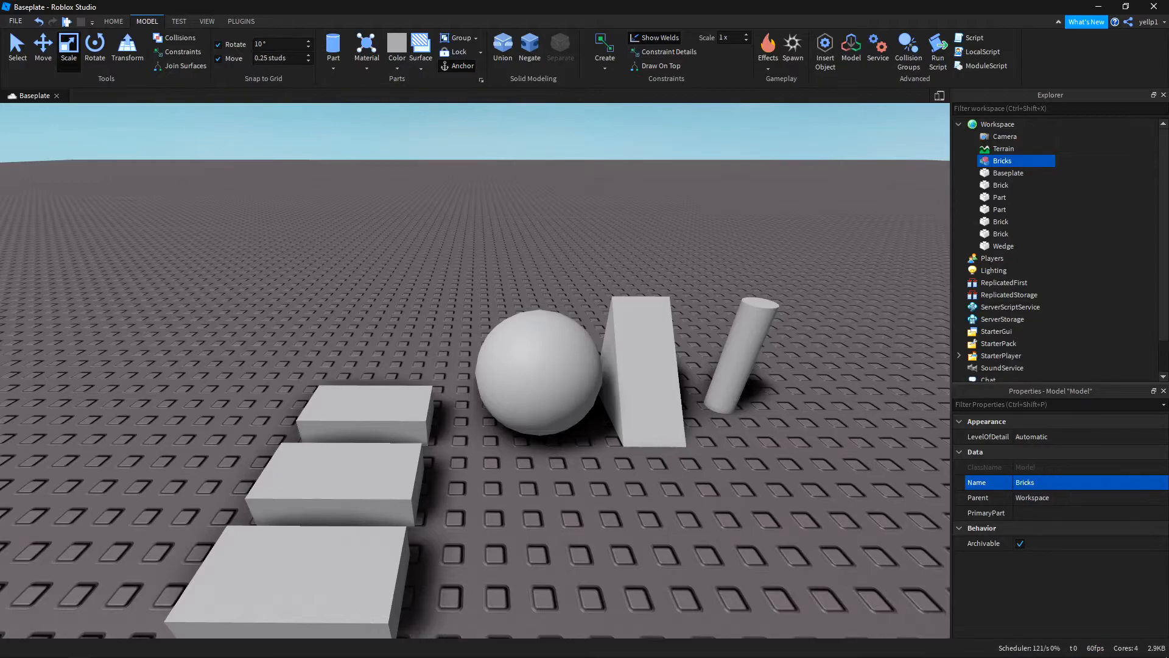
Move the three Brick parts into the Bricks model, collapse the model and clear the selection.
{"action": "mouse_move", "coordinate": [1021, 160]}
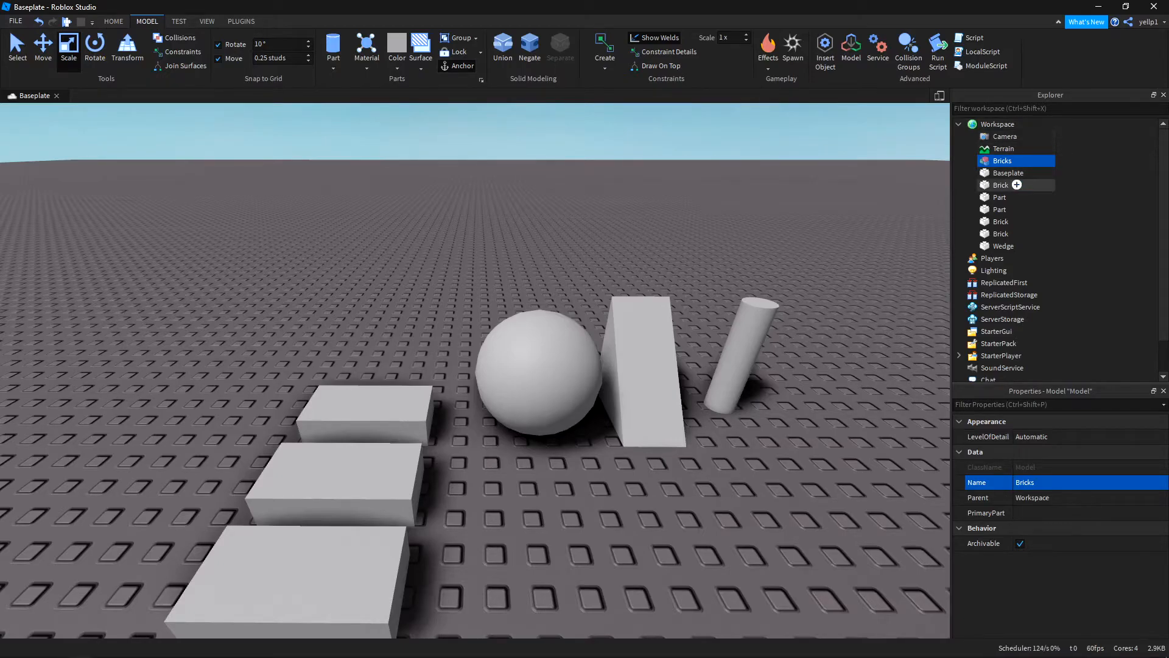
{"action": "left_click", "coordinate": [1017, 185]}
{"action": "left_click_drag", "start_coordinate": [1017, 184], "coordinate": [1008, 160]}
{"action": "left_click", "coordinate": [1011, 222]}
{"action": "left_click_drag", "start_coordinate": [1011, 234], "coordinate": [1008, 161]}
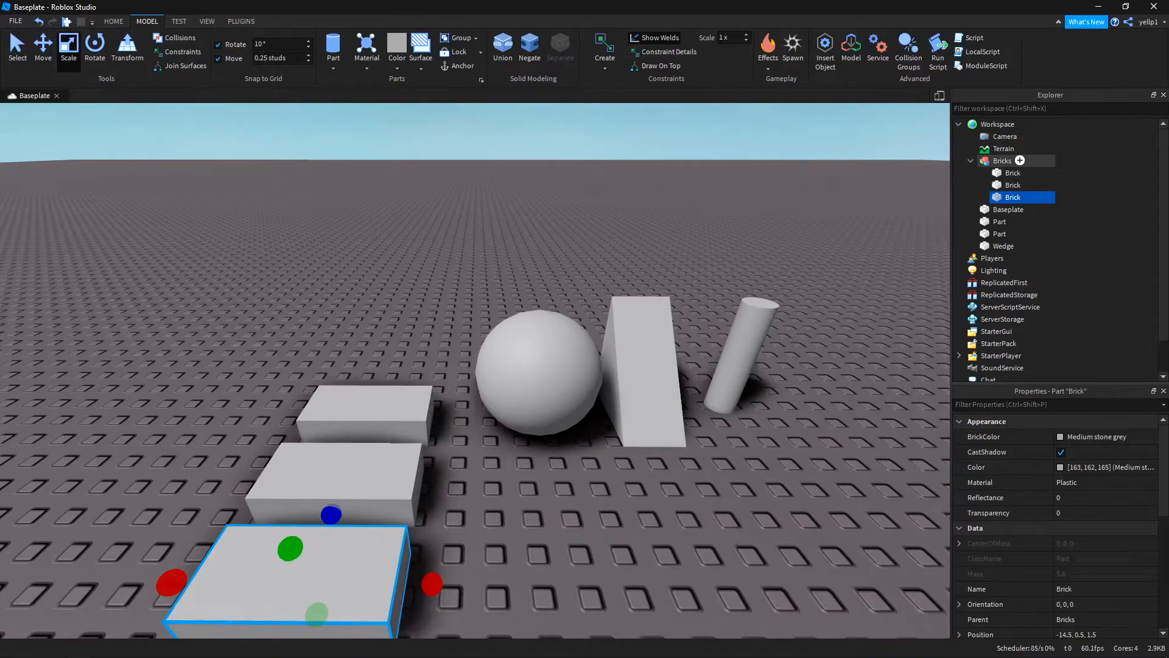
{"action": "left_click", "coordinate": [970, 161]}
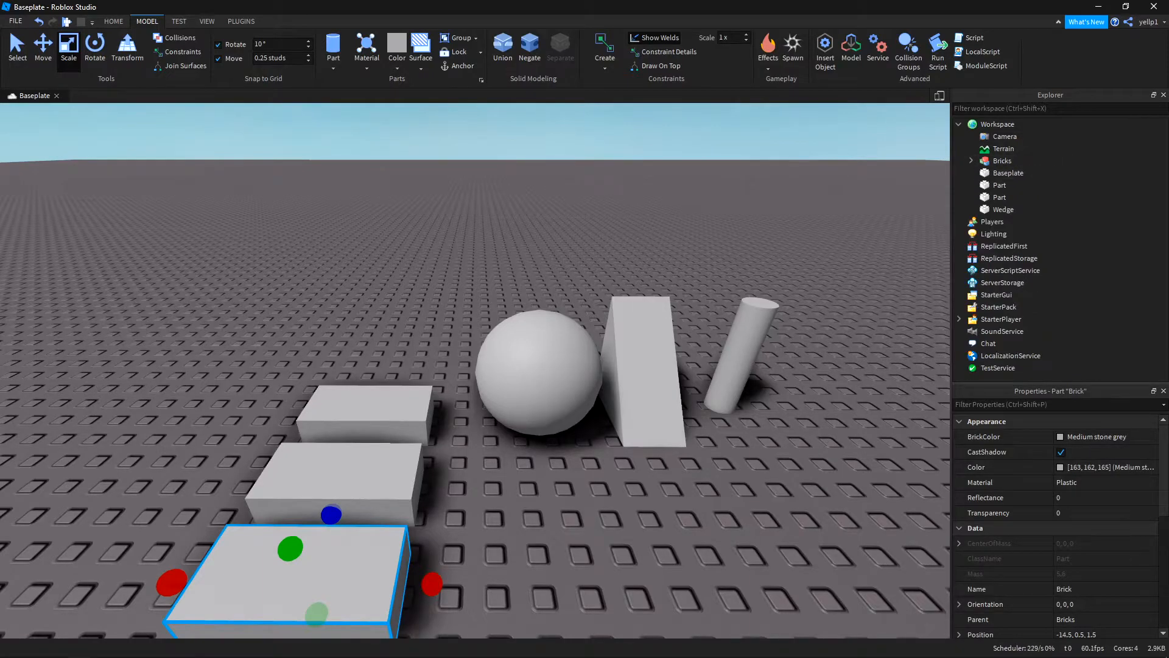
{"action": "key", "text": "Escape"}
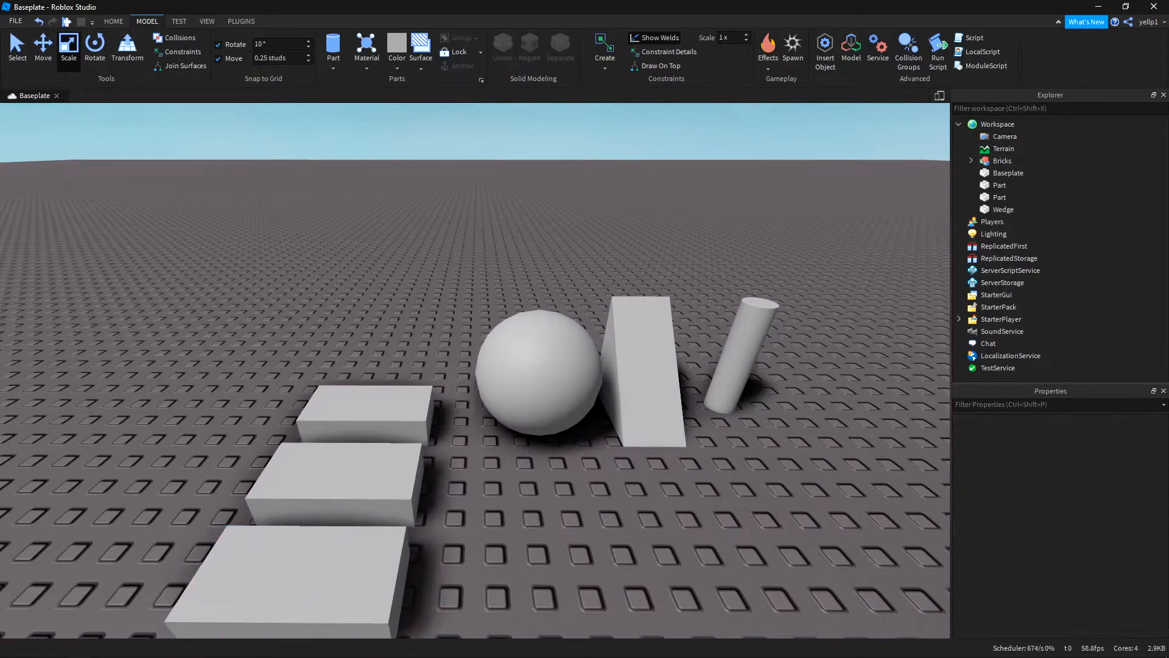
Select the Bricks model and each Brick inside it to compare the whole group with its individual parts.
{"action": "left_click", "coordinate": [1002, 160]}
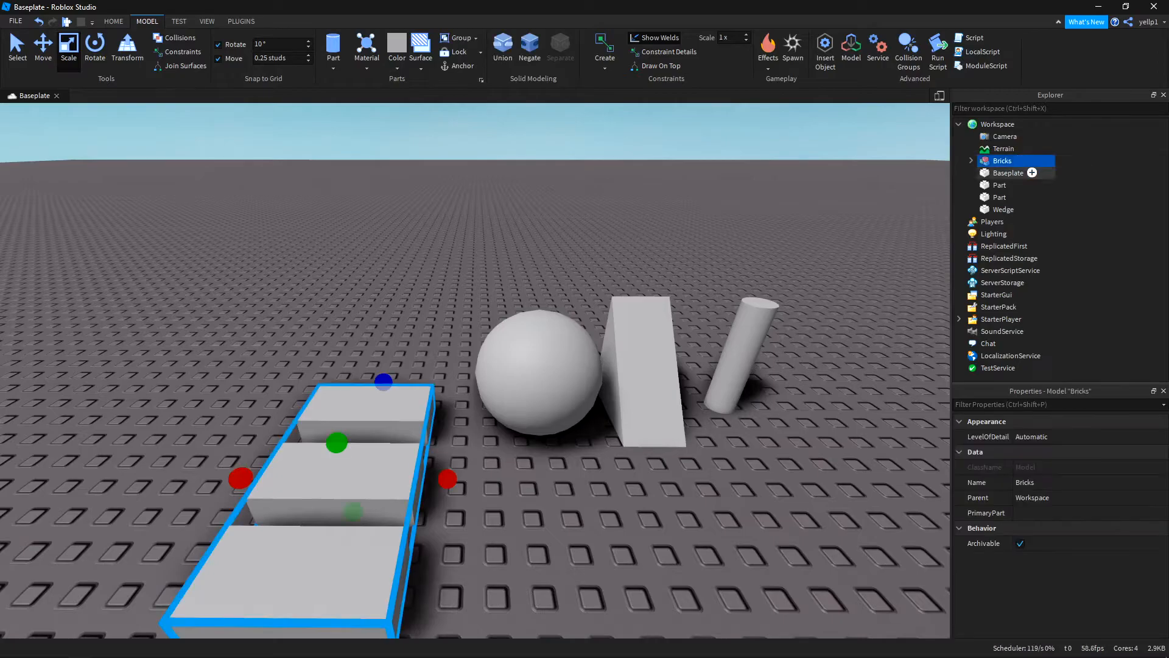
{"action": "key", "text": "f"}
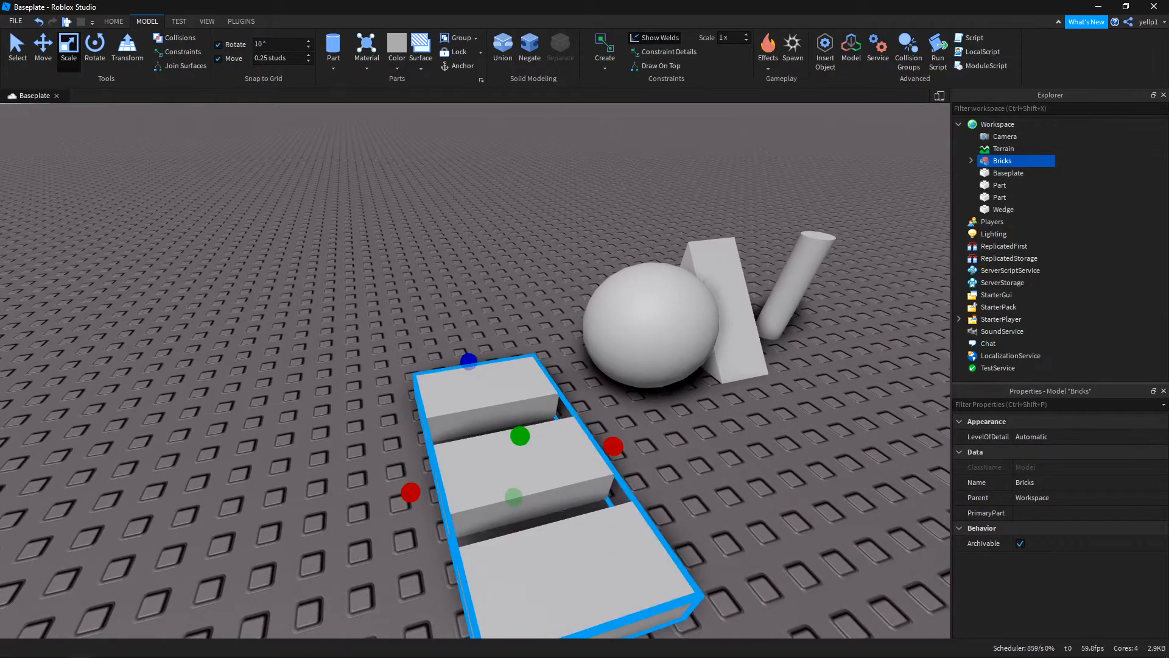
{"action": "scroll", "coordinate": [475, 370], "scroll_direction": "down", "scroll_amount": 2}
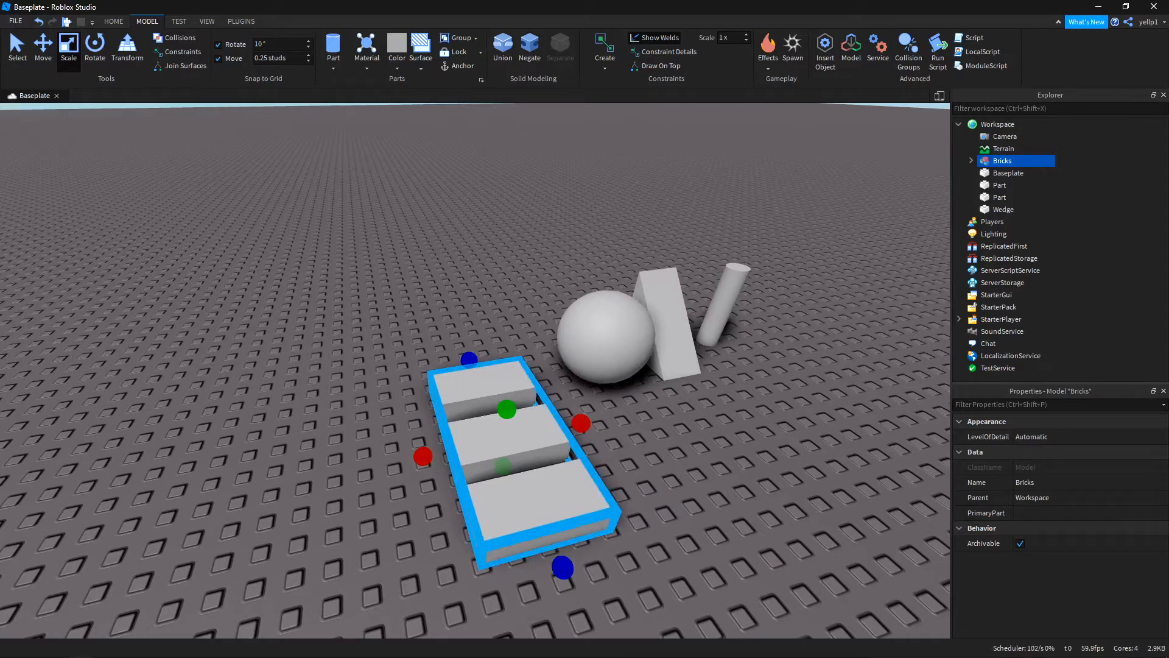
{"action": "left_click", "coordinate": [971, 160]}
{"action": "left_click", "coordinate": [1013, 173]}
{"action": "left_click", "coordinate": [1013, 185]}
{"action": "left_click", "coordinate": [1013, 196]}
{"action": "left_click", "coordinate": [1002, 160]}
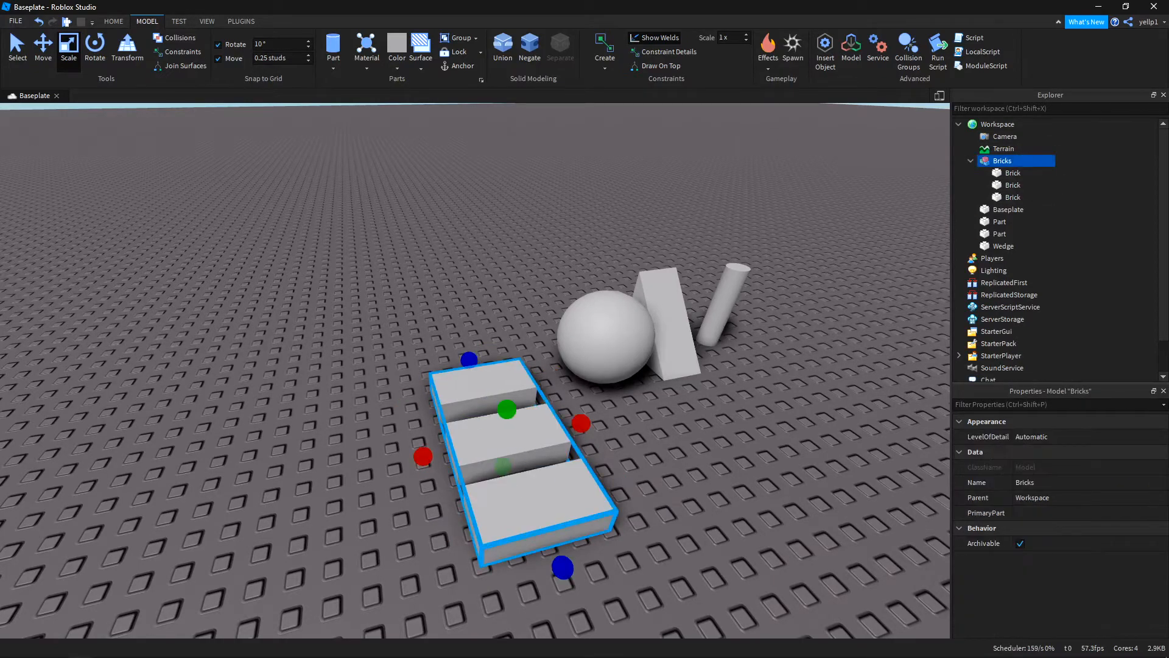
{"action": "left_click", "coordinate": [971, 160]}
{"action": "key", "text": "d"}
{"action": "key", "text": "w"}
{"action": "left_click", "coordinate": [972, 160]}
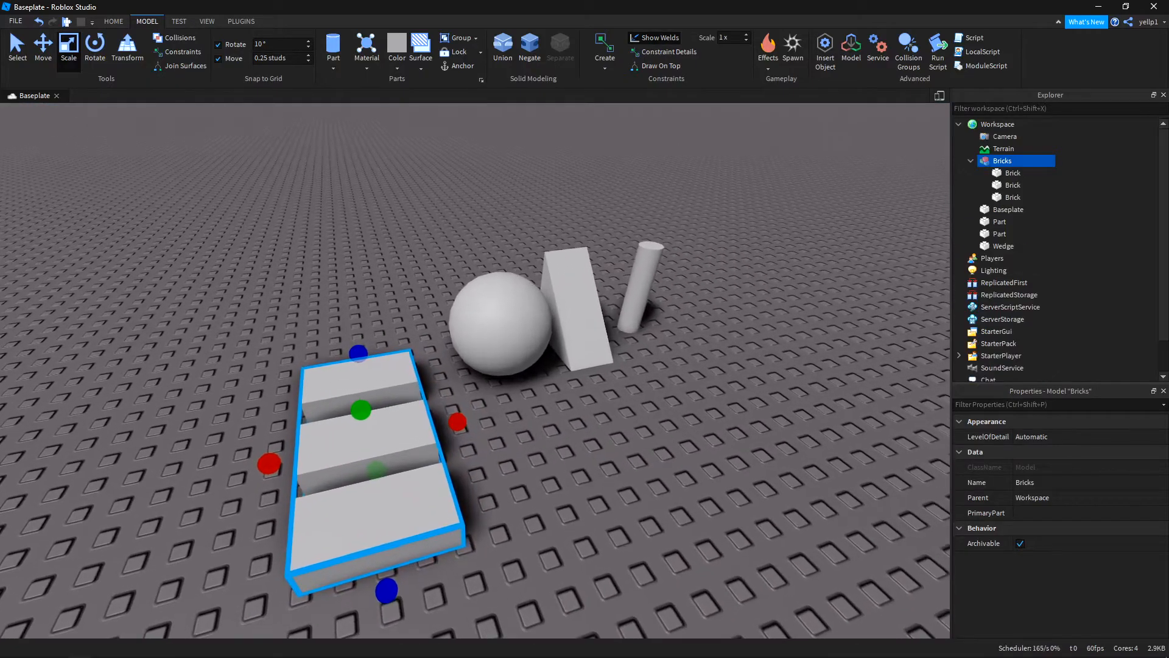
Move the three bricks out of the Bricks model and back directly under Workspace.
{"action": "left_click", "coordinate": [1013, 173]}
{"action": "left_click", "coordinate": [1013, 197], "text": "shift"}
{"action": "left_click_drag", "start_coordinate": [1019, 161], "coordinate": [1011, 124]}
{"action": "left_click_drag", "start_coordinate": [1017, 185], "coordinate": [1030, 163]}
{"action": "key", "text": "ctrl+z"}
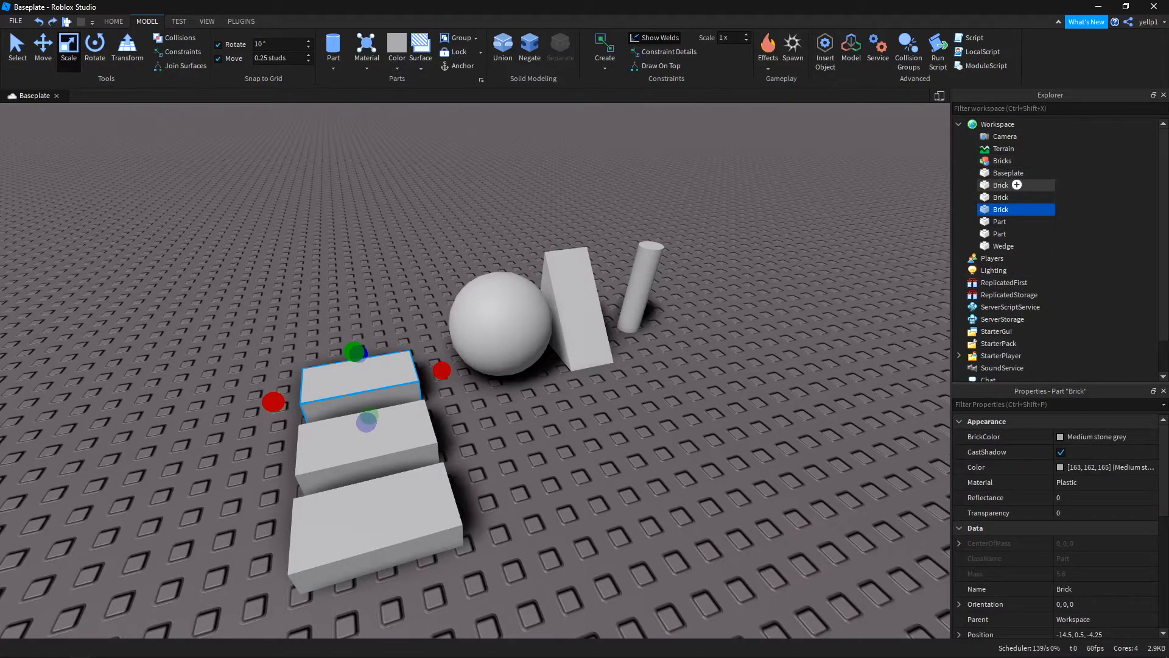
Duplicate the three loose bricks and place the copies as a second column beside them, undoing the surplus duplicates.
{"action": "left_click", "coordinate": [1000, 184]}
{"action": "left_click", "coordinate": [1001, 209], "text": "shift"}
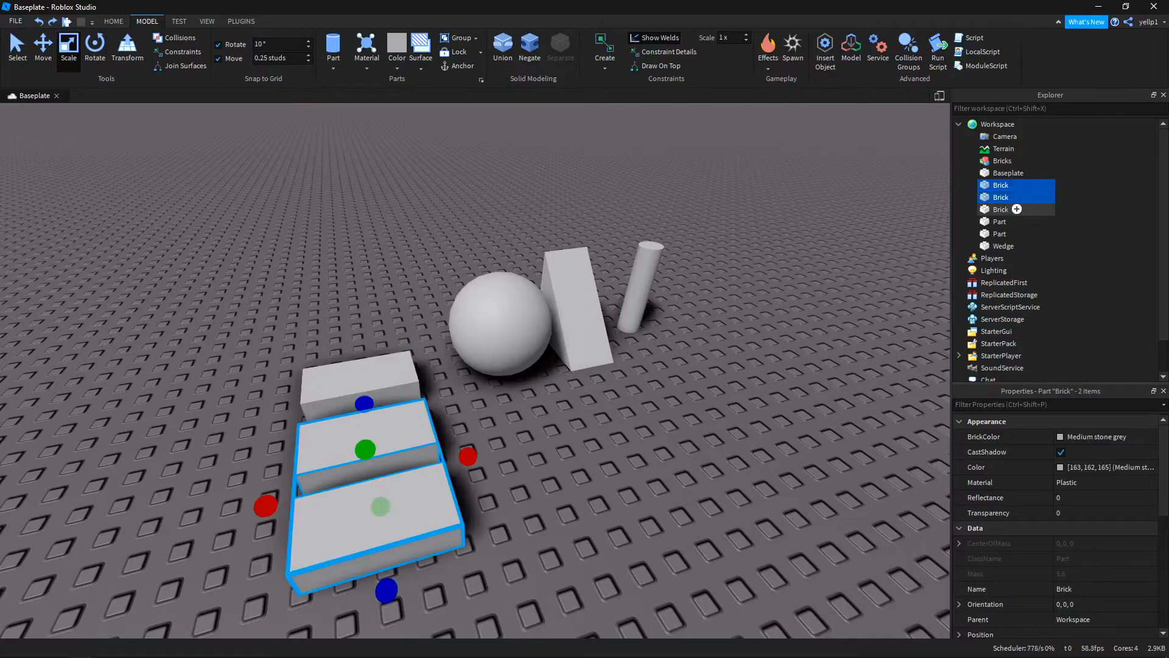
{"action": "key", "text": "f"}
{"action": "key", "text": "ctrl+2"}
{"action": "left_click_drag", "start_coordinate": [688, 438], "coordinate": [495, 417]}
{"action": "key", "text": "ctrl+d"}
{"action": "key", "text": "ctrl+d"}
{"action": "key", "text": "ctrl+z"}
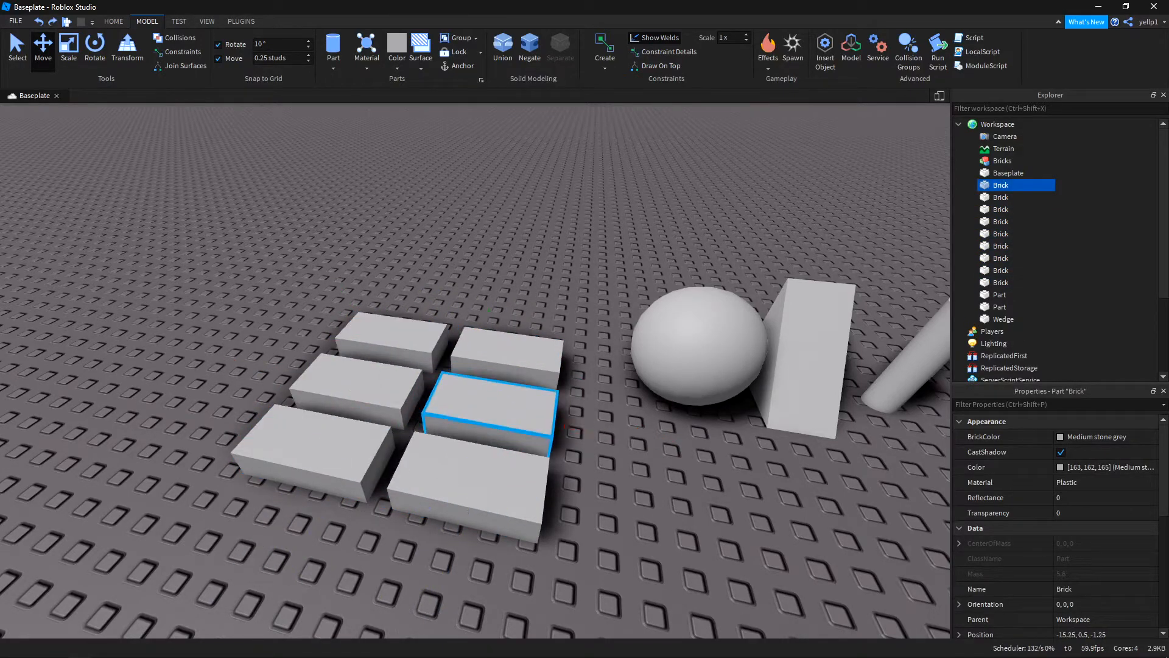
{"action": "key", "text": "ctrl+z"}
{"action": "key", "text": "ctrl+z"}
{"action": "key", "text": "ctrl+y"}
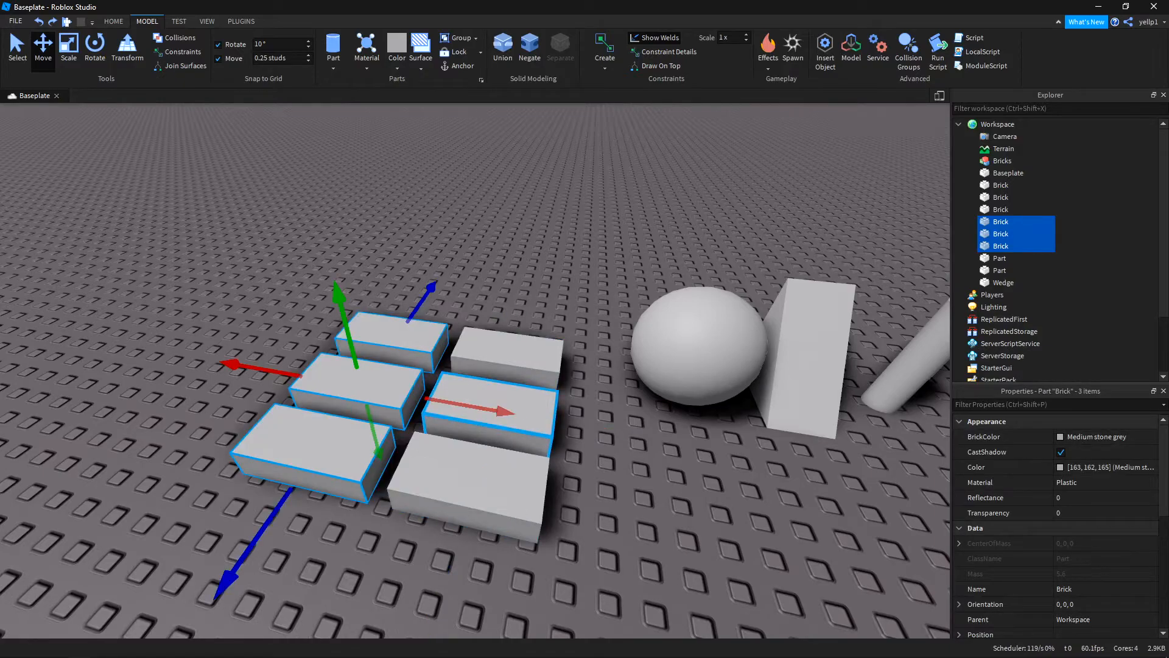
Duplicate the second column of bricks and place the copies as a third column at about -24.75 on the X axis.
{"action": "key", "text": "ctrl+d"}
{"action": "left_click_drag", "start_coordinate": [506, 411], "coordinate": [393, 390]}
{"action": "key", "text": "a"}
{"action": "right_click_drag", "start_coordinate": [405, 387], "coordinate": [548, 414]}
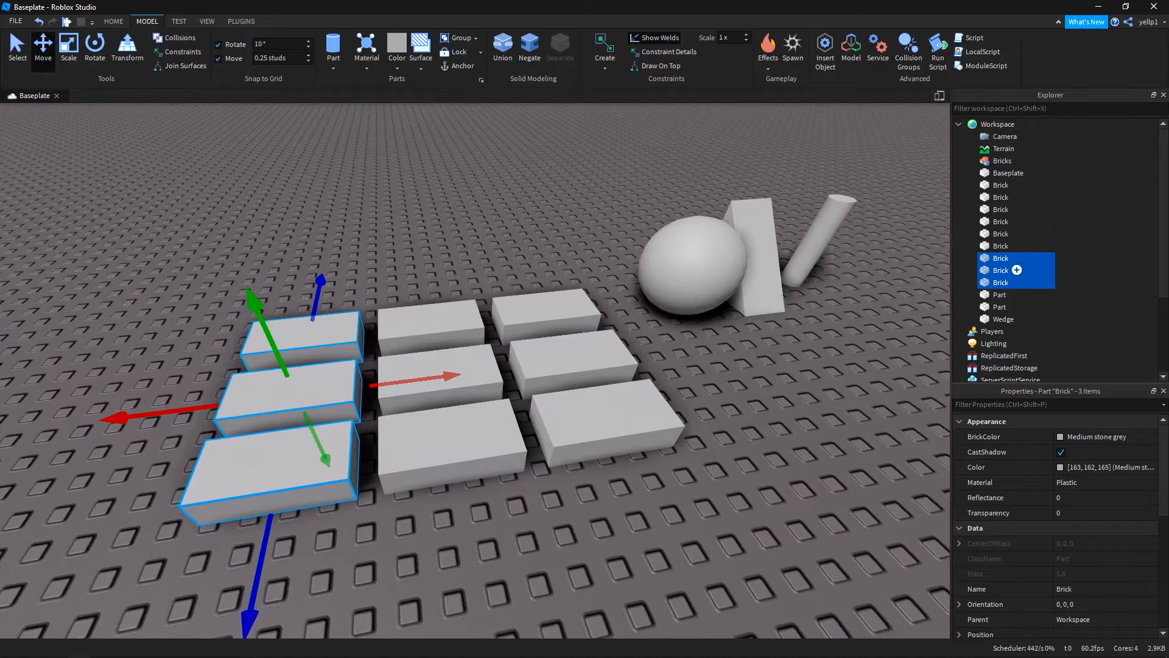
{"action": "left_click", "coordinate": [1084, 282]}
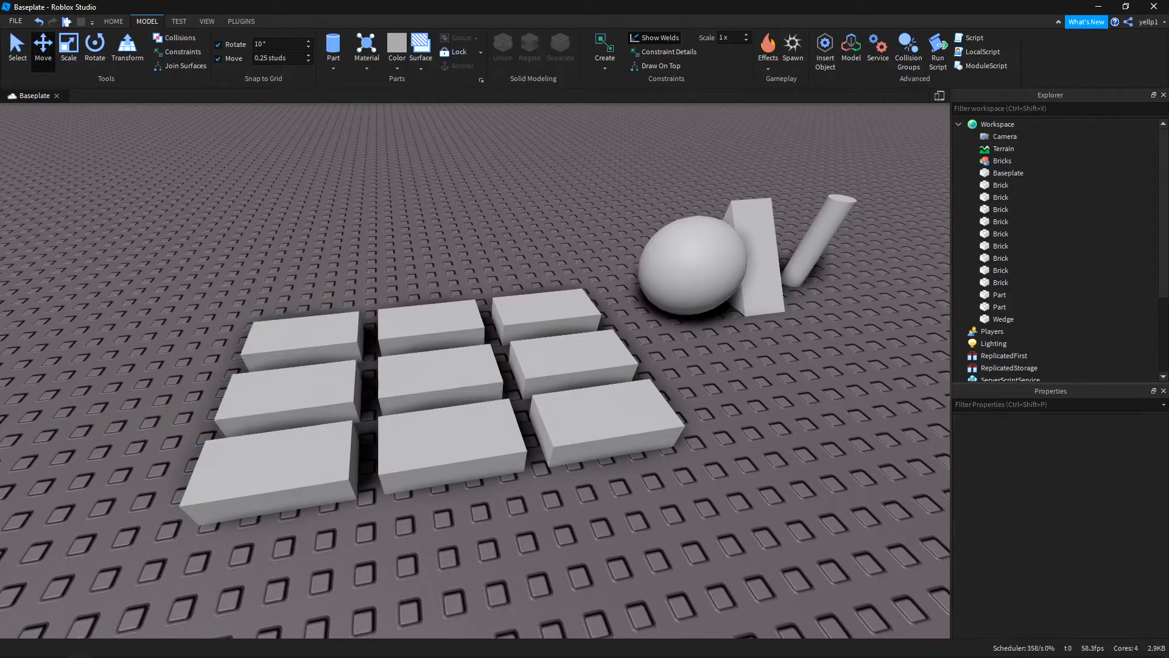
Select ranges of different lengths upward and downward from the last Brick entry in the Explorer to examine range selection.
{"action": "left_click", "coordinate": [1001, 282]}
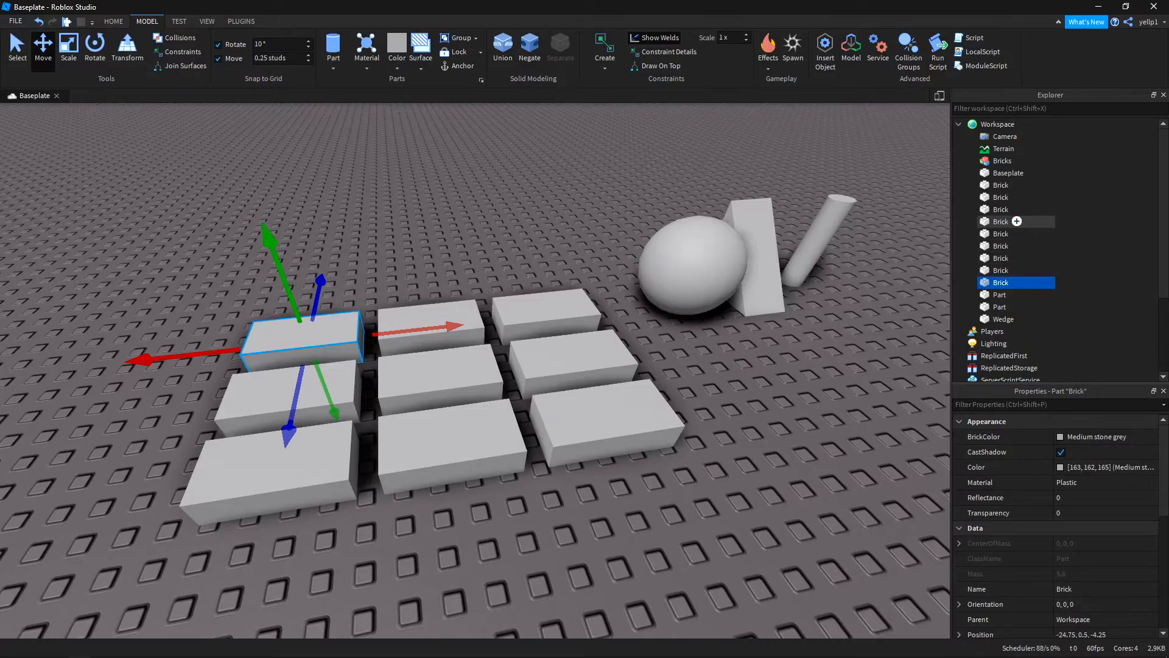
{"action": "left_click", "coordinate": [1017, 221], "text": "shift"}
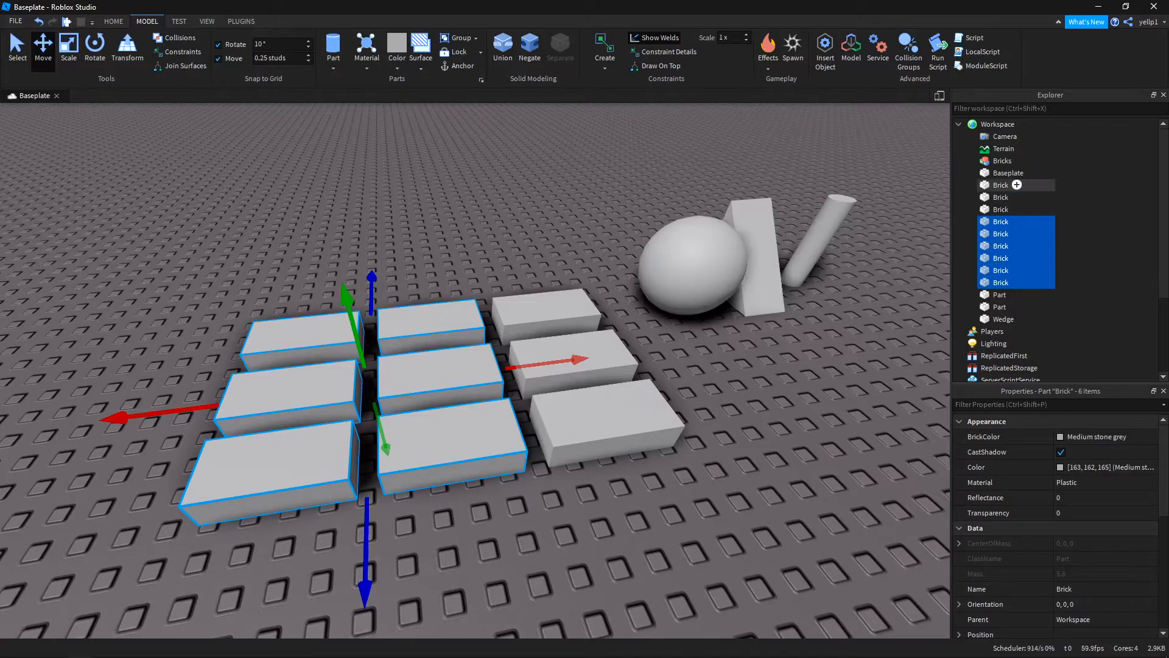
{"action": "left_click", "coordinate": [1016, 246], "text": "shift"}
{"action": "left_click", "coordinate": [1016, 257], "text": "shift"}
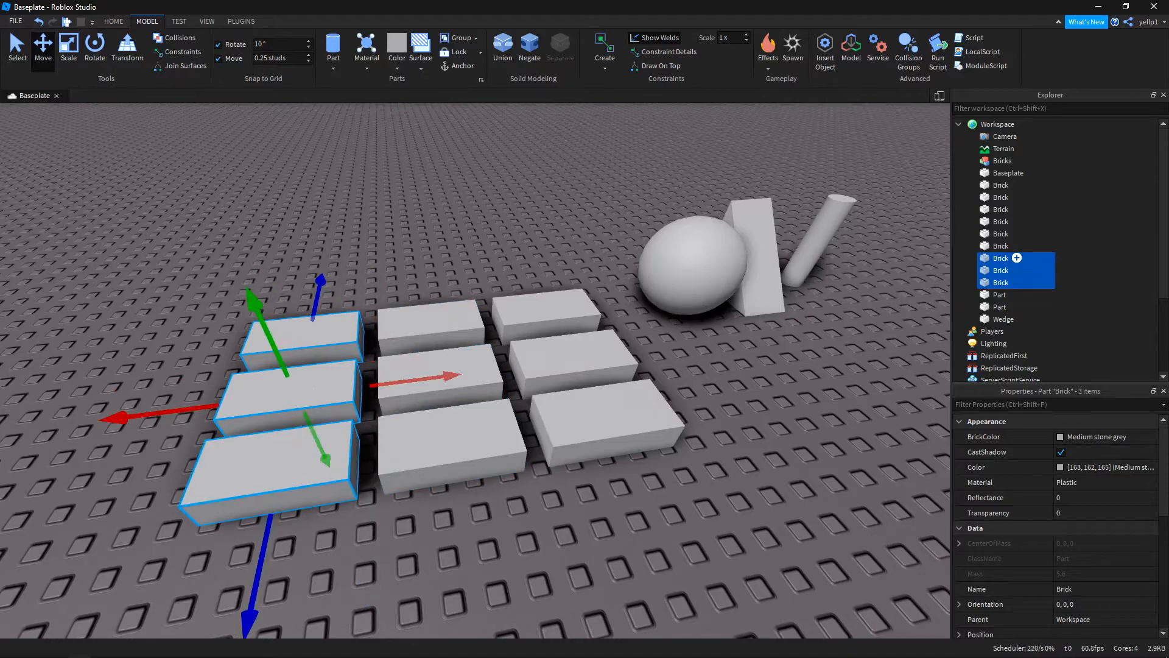
{"action": "left_click", "coordinate": [1017, 246], "text": "shift"}
{"action": "left_click", "coordinate": [1016, 184], "text": "shift"}
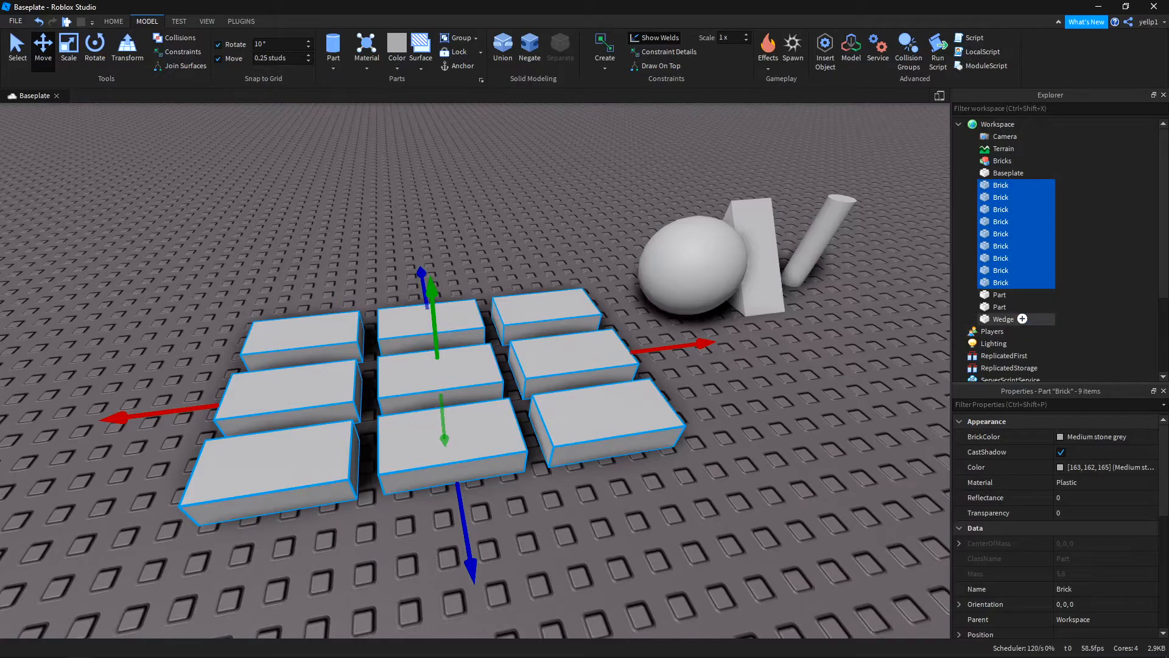
{"action": "left_click", "coordinate": [1023, 319], "text": "shift"}
{"action": "left_click", "coordinate": [1016, 221], "text": "shift"}
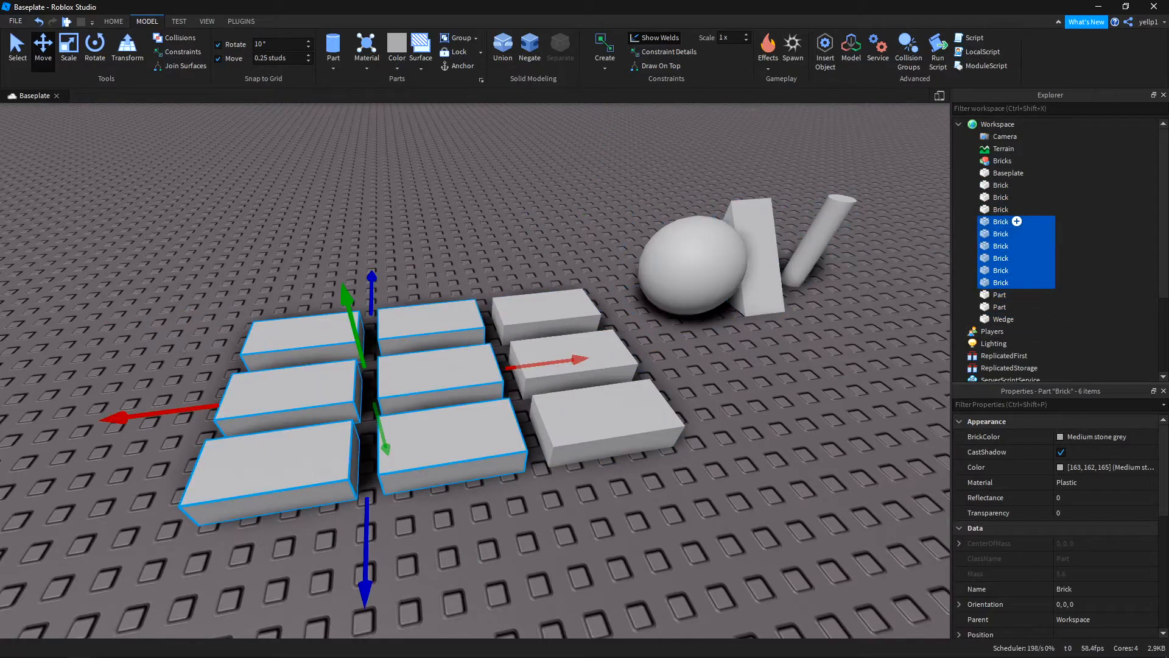
Select all nine bricks, move them into the Bricks model, undo the move and clear the selection.
{"action": "left_click", "coordinate": [1017, 185], "text": "shift"}
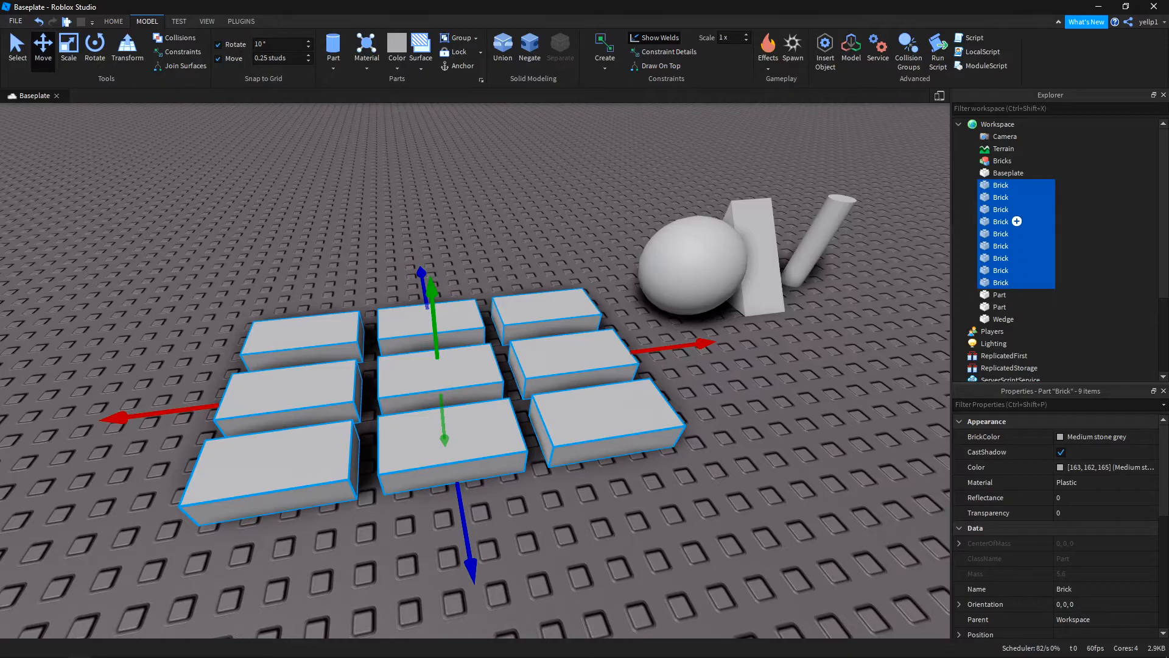
{"action": "left_click_drag", "start_coordinate": [1016, 185], "coordinate": [1027, 161]}
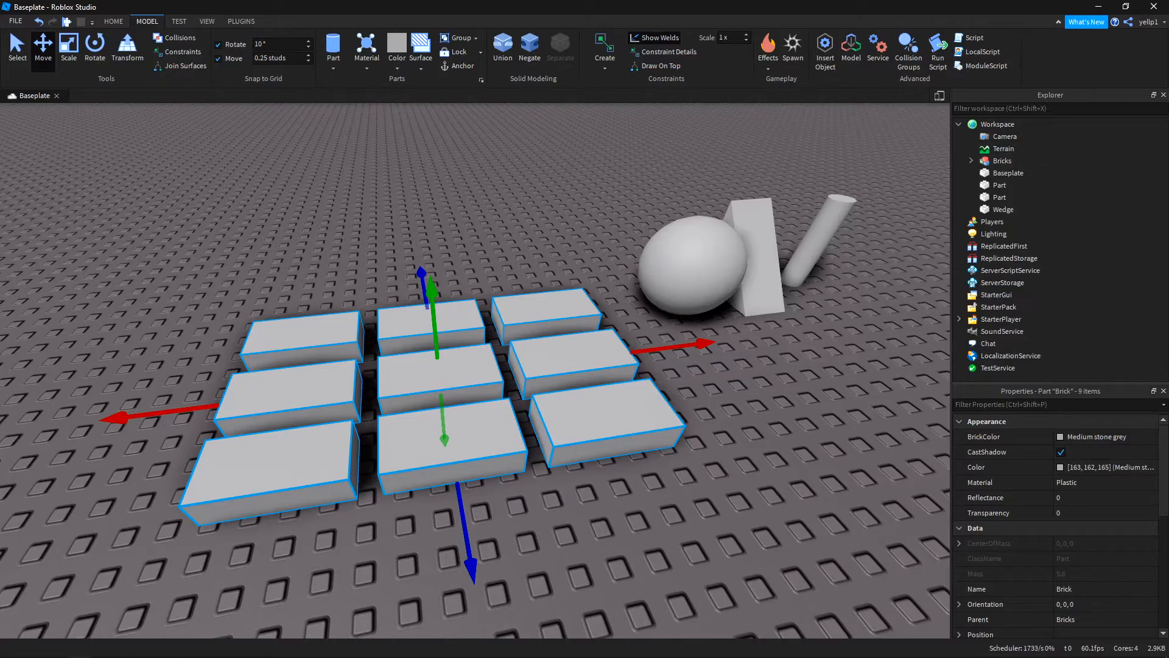
{"action": "key", "text": "ctrl+z"}
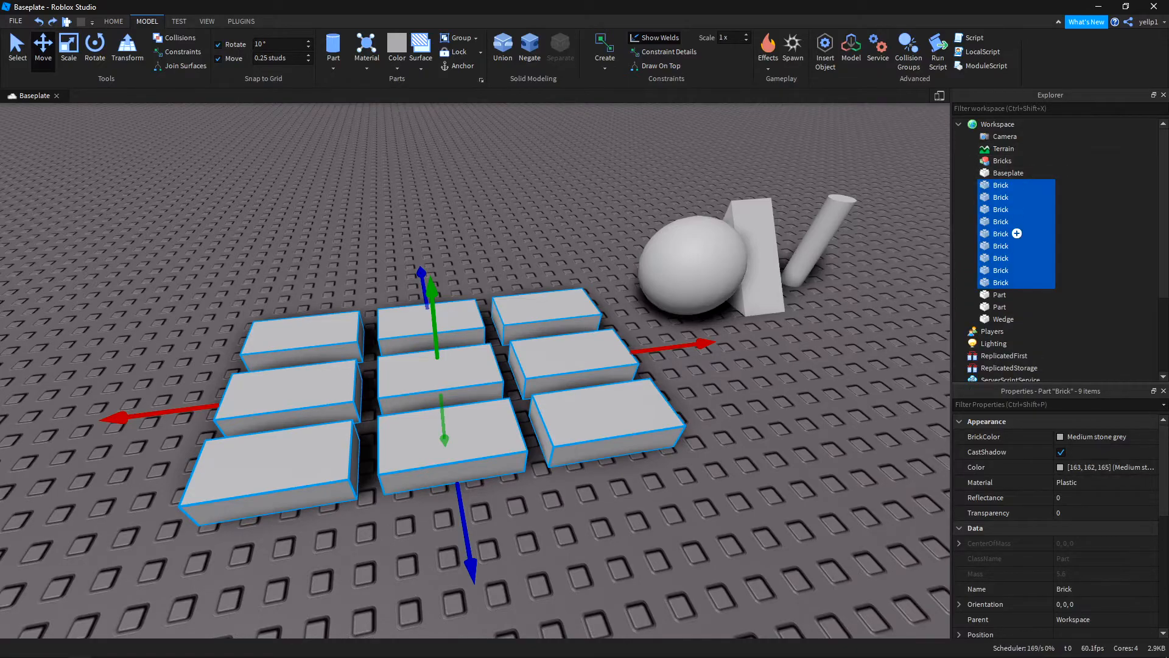
{"action": "left_click", "coordinate": [1072, 295]}
Rename the fifth Brick entry under Workspace as ABrick.
{"action": "left_click", "coordinate": [1016, 282]}
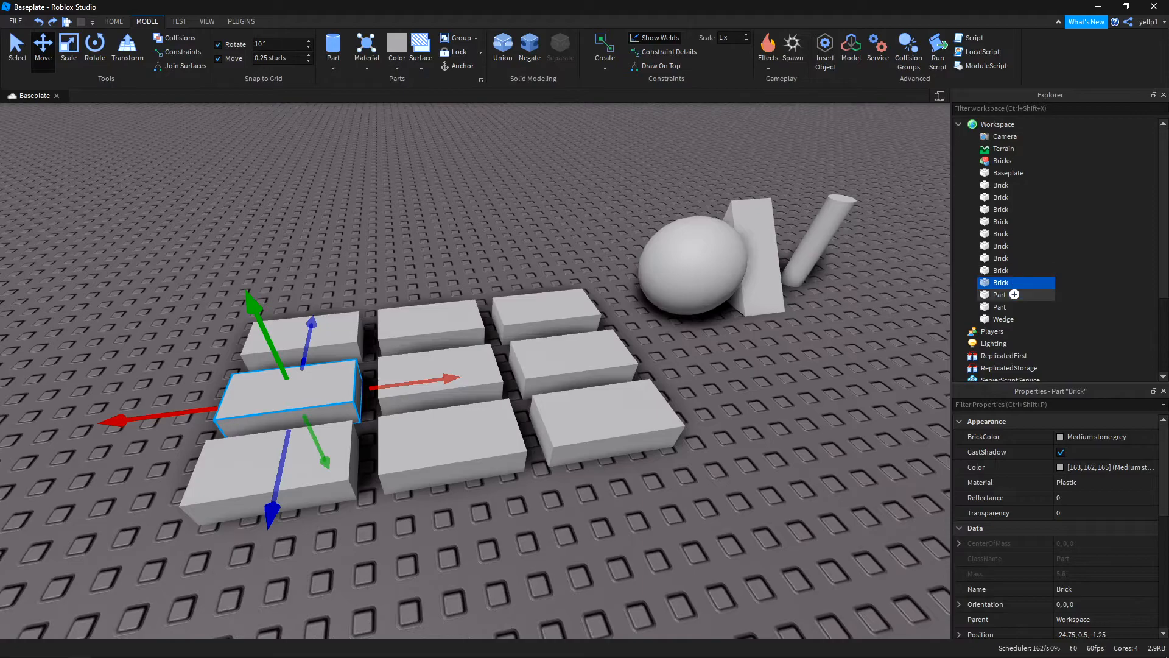
{"action": "left_click", "coordinate": [1017, 233]}
{"action": "key", "text": "F2"}
{"action": "type", "text": "ABrick"}
{"action": "key", "text": "Return"}
Rename the brick directly below ABrick in the Explorer, at -15.25, 0.5, 1.5, as ZBrick.
{"action": "left_click", "coordinate": [1017, 245]}
{"action": "key", "text": "F2"}
{"action": "type", "text": "ZBr"}
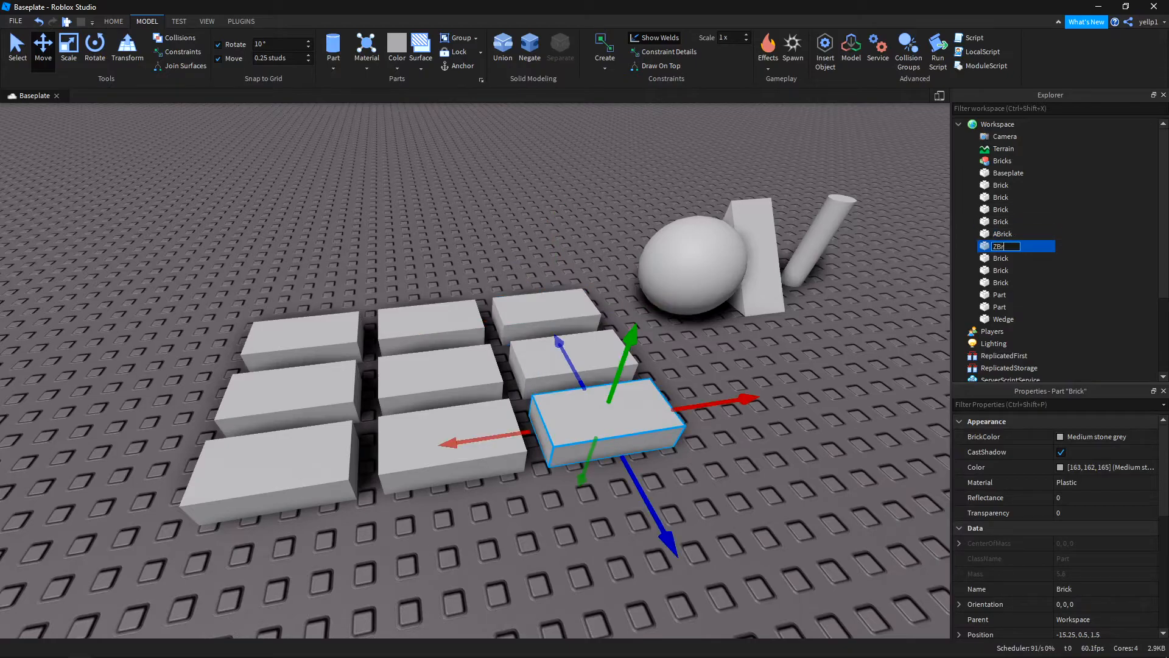
{"action": "type", "text": "ick"}
{"action": "key", "text": "Return"}
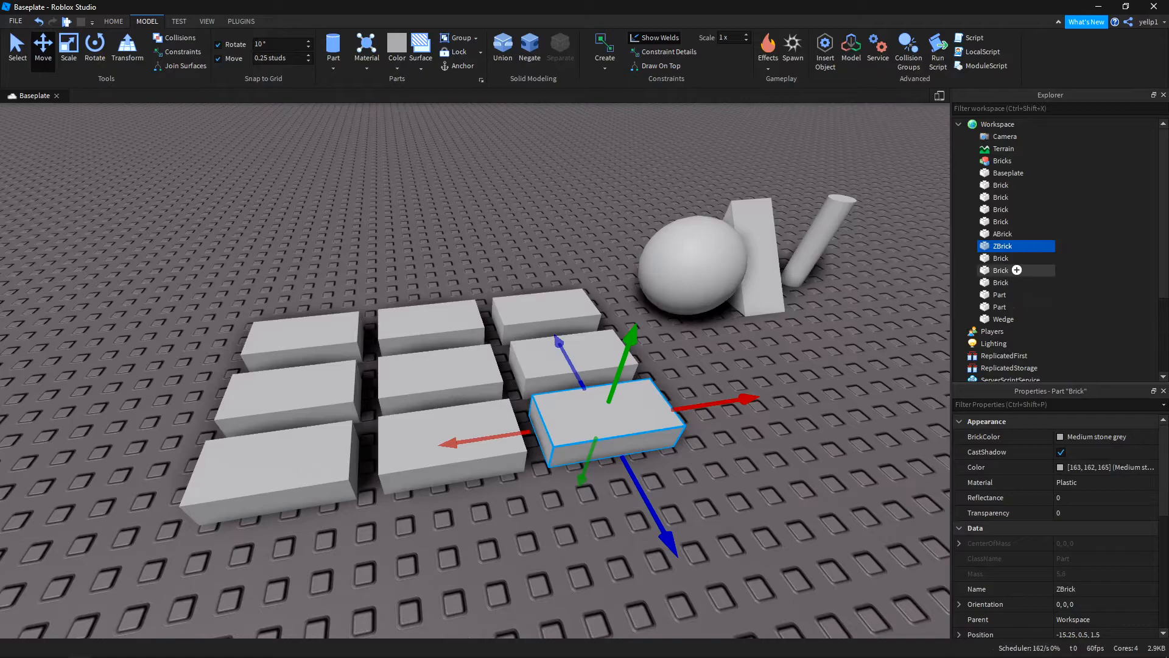
Move all nine bricks, including ABrick and ZBrick, into the Bricks model and undo the move.
{"action": "left_click_drag", "start_coordinate": [1053, 282], "coordinate": [1040, 187]}
{"action": "left_click", "coordinate": [1029, 185]}
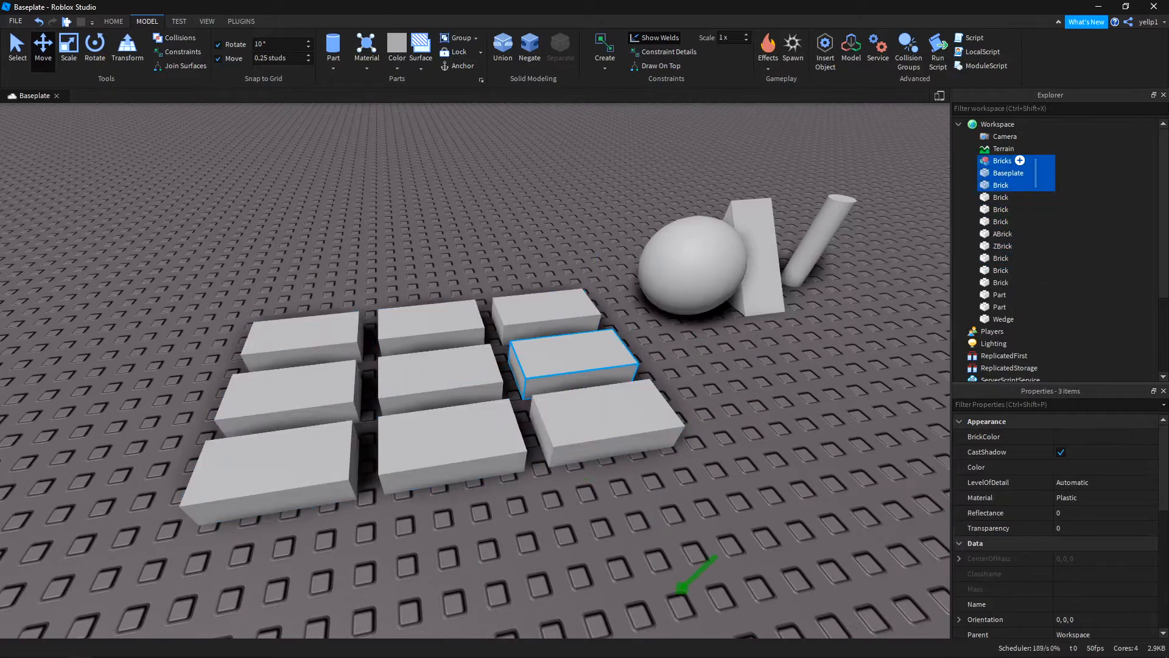
{"action": "left_click", "coordinate": [1029, 197], "text": "ctrl"}
{"action": "left_click", "coordinate": [1017, 282], "text": "shift"}
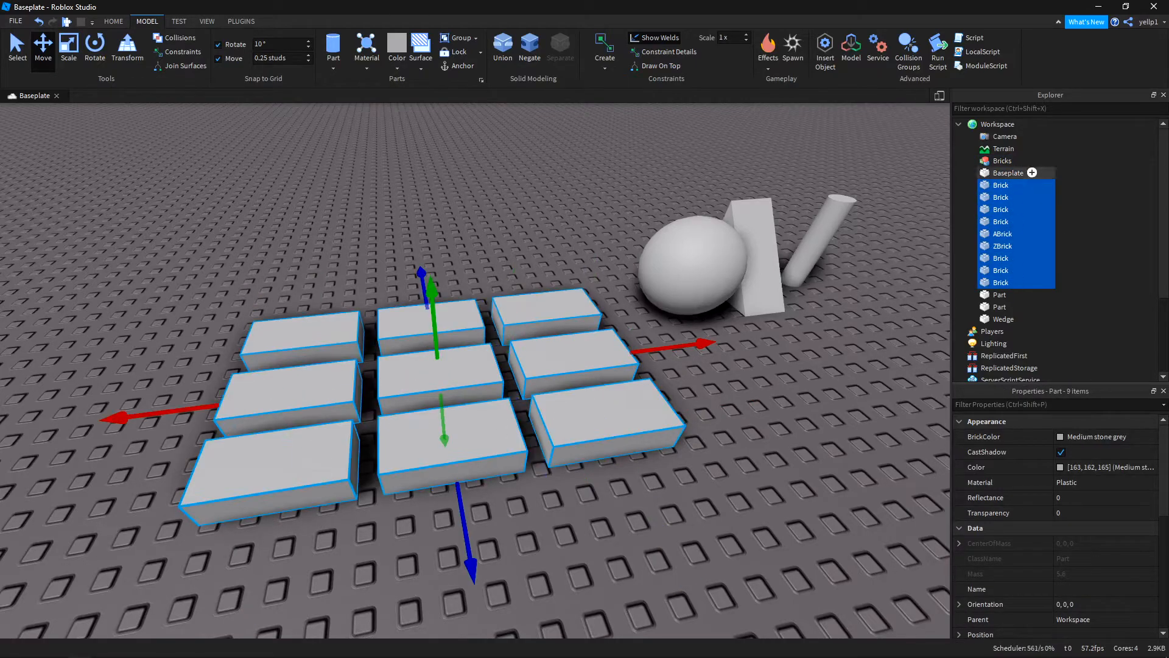
{"action": "left_click_drag", "start_coordinate": [1016, 196], "coordinate": [1020, 160]}
{"action": "key", "text": "ctrl+z"}
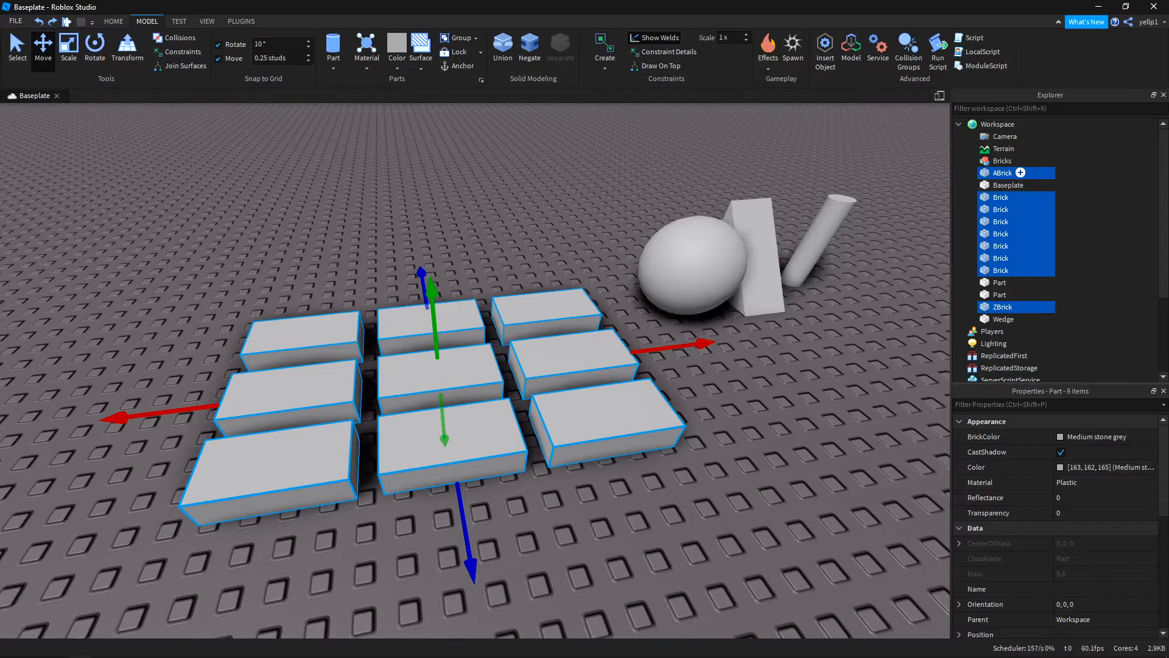
Select the whole range of Explorer entries from ABrick to ZBrick, including the non-brick parts, and clear the selection.
{"action": "left_click", "coordinate": [1002, 307]}
{"action": "key", "text": "F2"}
{"action": "left_click", "coordinate": [1003, 173], "text": "shift"}
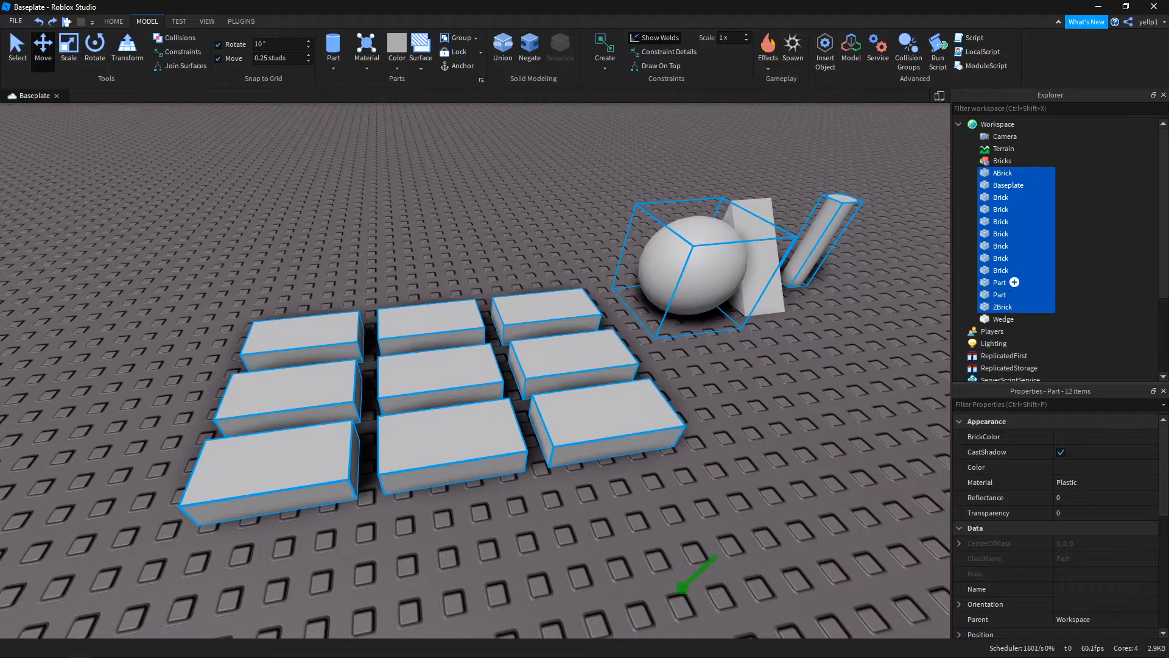
{"action": "key", "text": "Escape"}
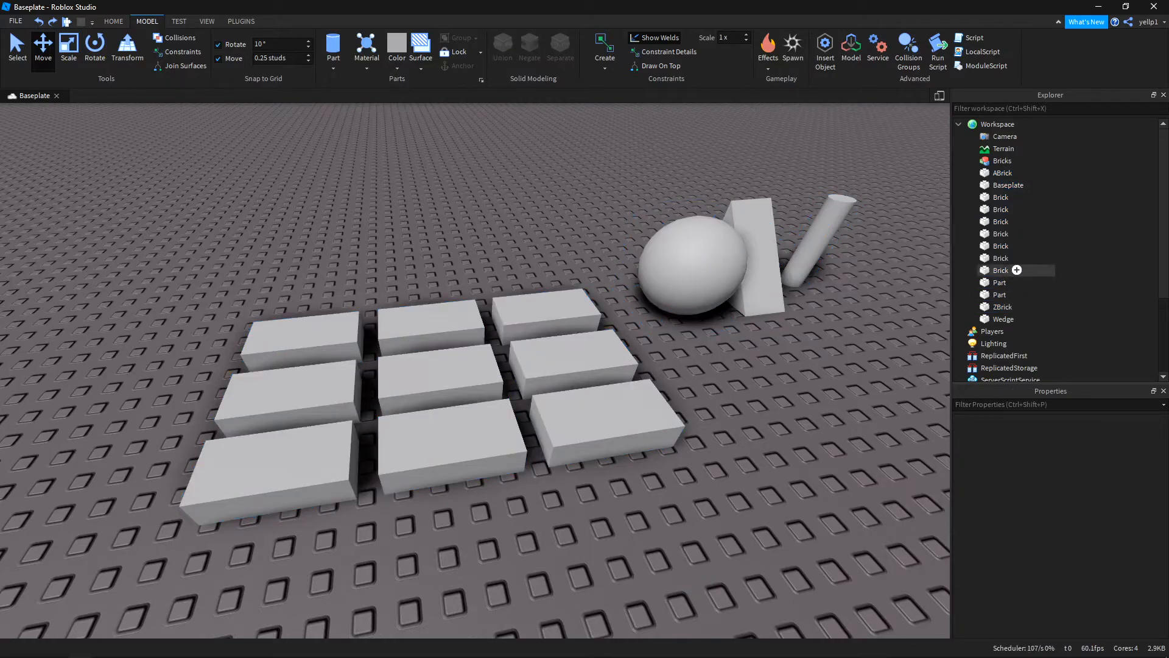
Select the seven consecutive Brick entries in the Explorer and toggle ABrick in and out of the selection.
{"action": "left_click", "coordinate": [1011, 269]}
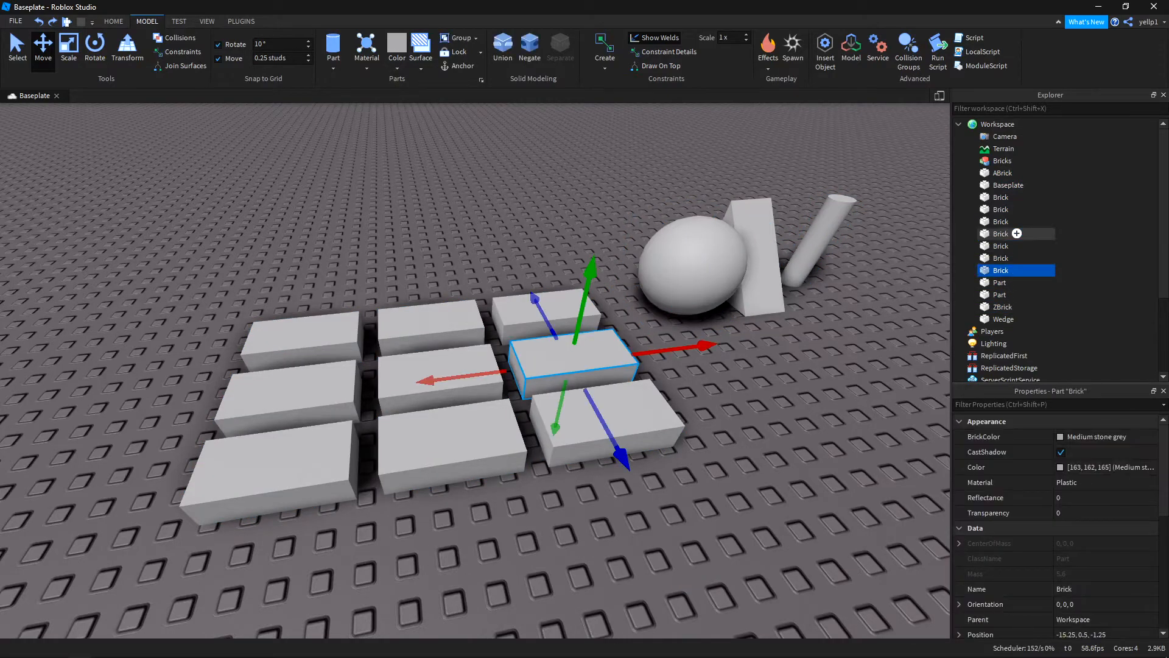
{"action": "left_click", "coordinate": [1000, 197], "text": "shift"}
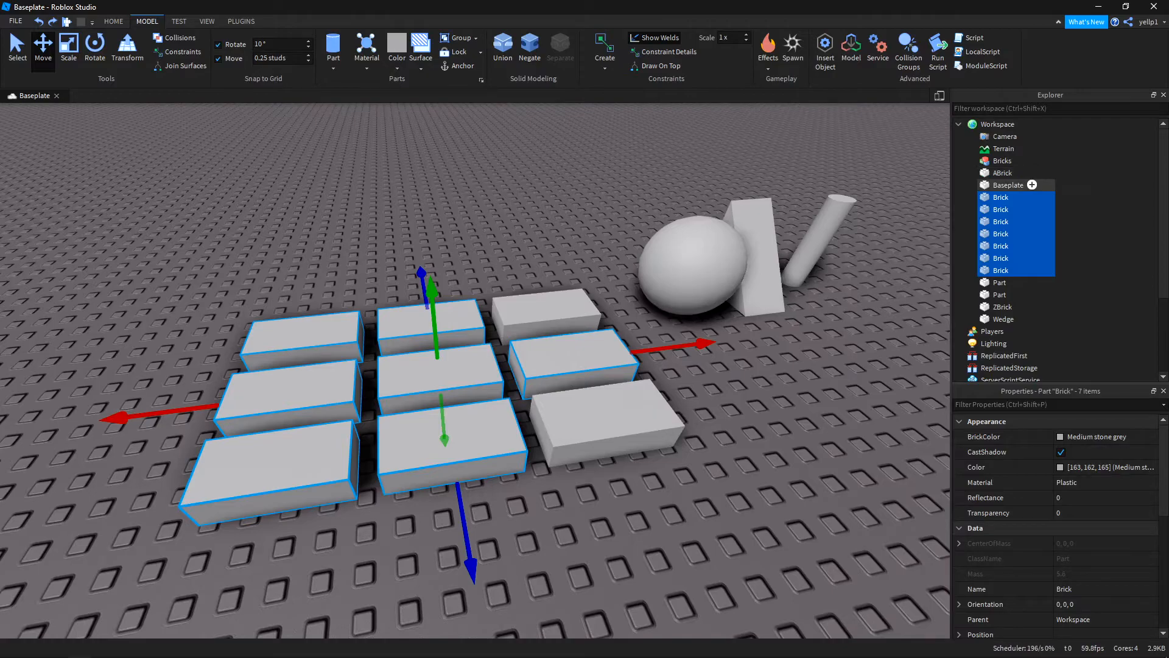
{"action": "left_click", "coordinate": [1001, 173], "text": "ctrl"}
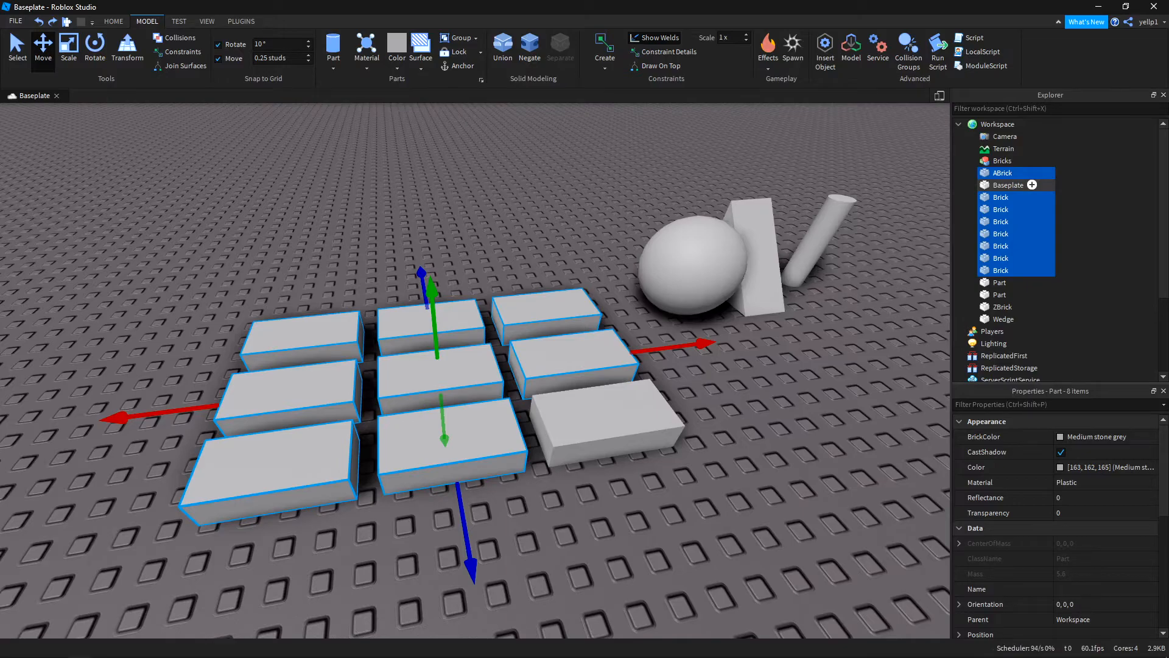
{"action": "left_click", "coordinate": [1002, 173], "text": "ctrl"}
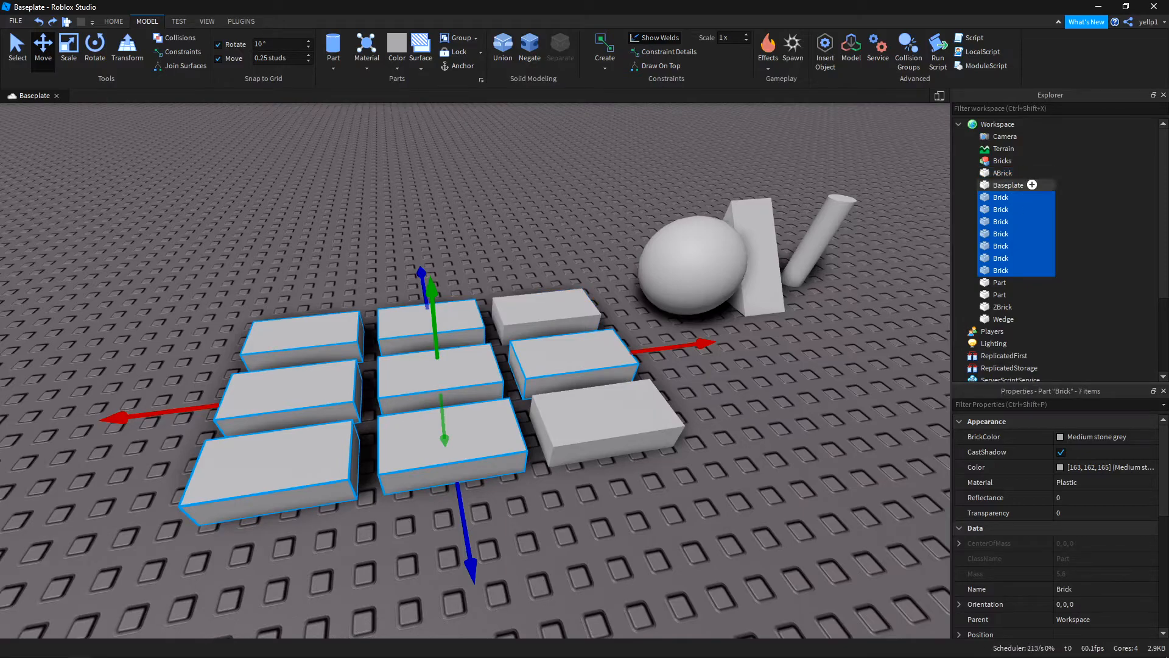
{"action": "left_click", "coordinate": [1002, 172], "text": "ctrl"}
{"action": "left_click", "coordinate": [1001, 173], "text": "ctrl"}
{"action": "left_click", "coordinate": [1020, 173], "text": "ctrl"}
Toggle Baseplate in and out of the brick selection, add ZBrick, and replace the selection with the cylinder part.
{"action": "left_click", "coordinate": [1032, 185], "text": "ctrl"}
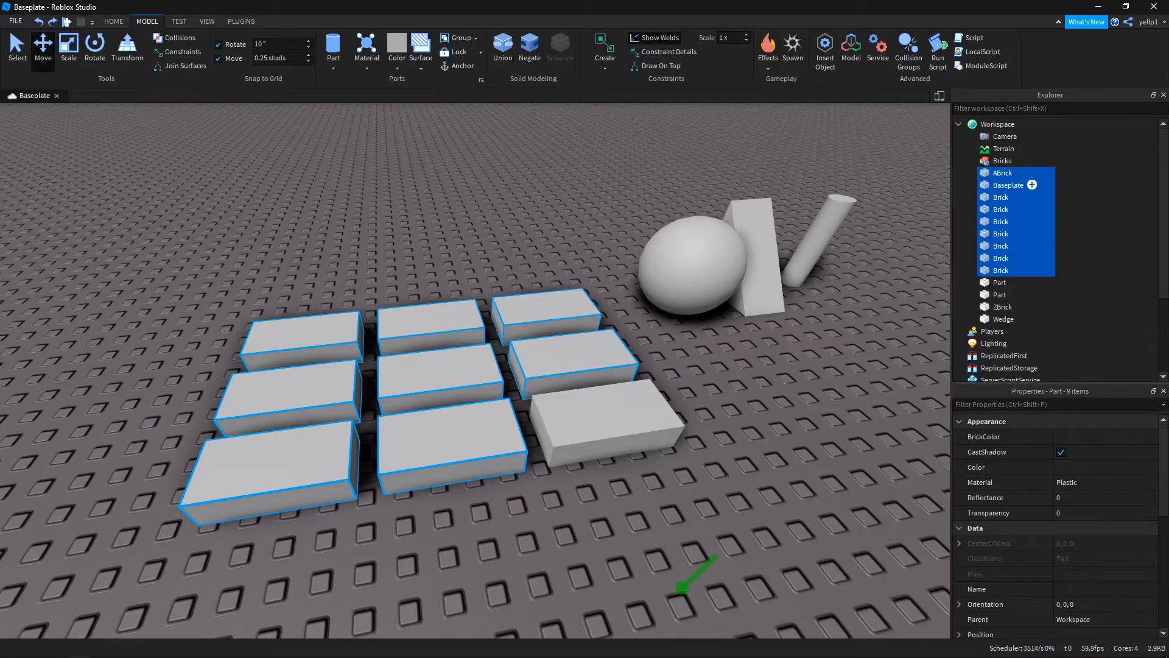
{"action": "left_click", "coordinate": [1011, 184], "text": "ctrl"}
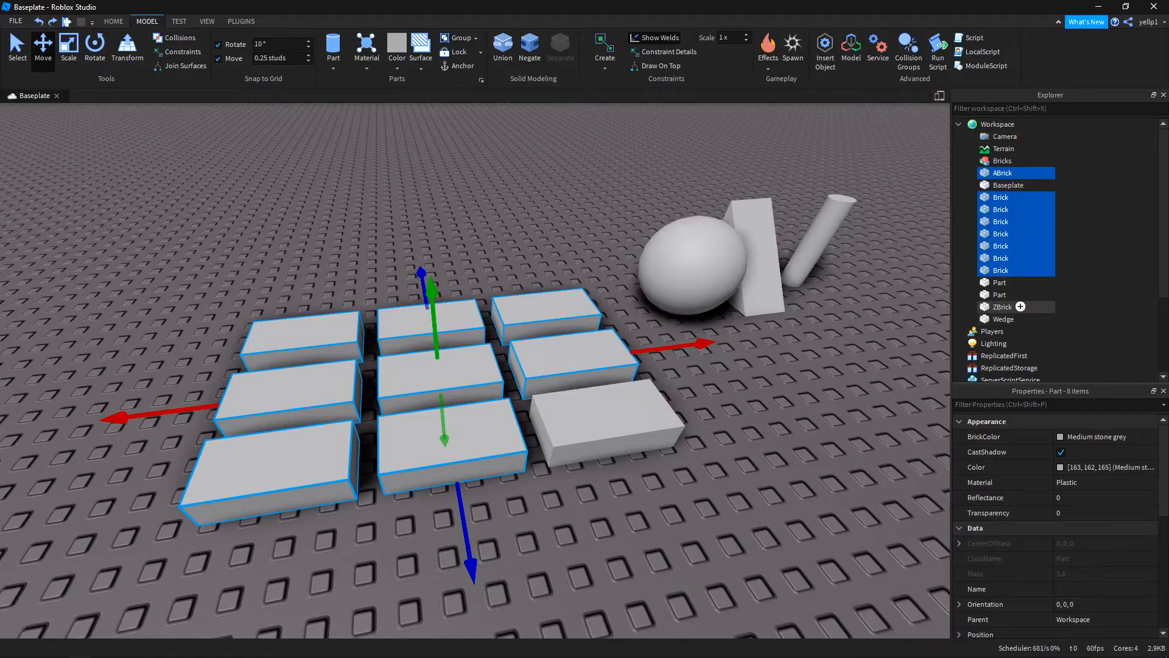
{"action": "left_click", "coordinate": [1002, 307], "text": "ctrl"}
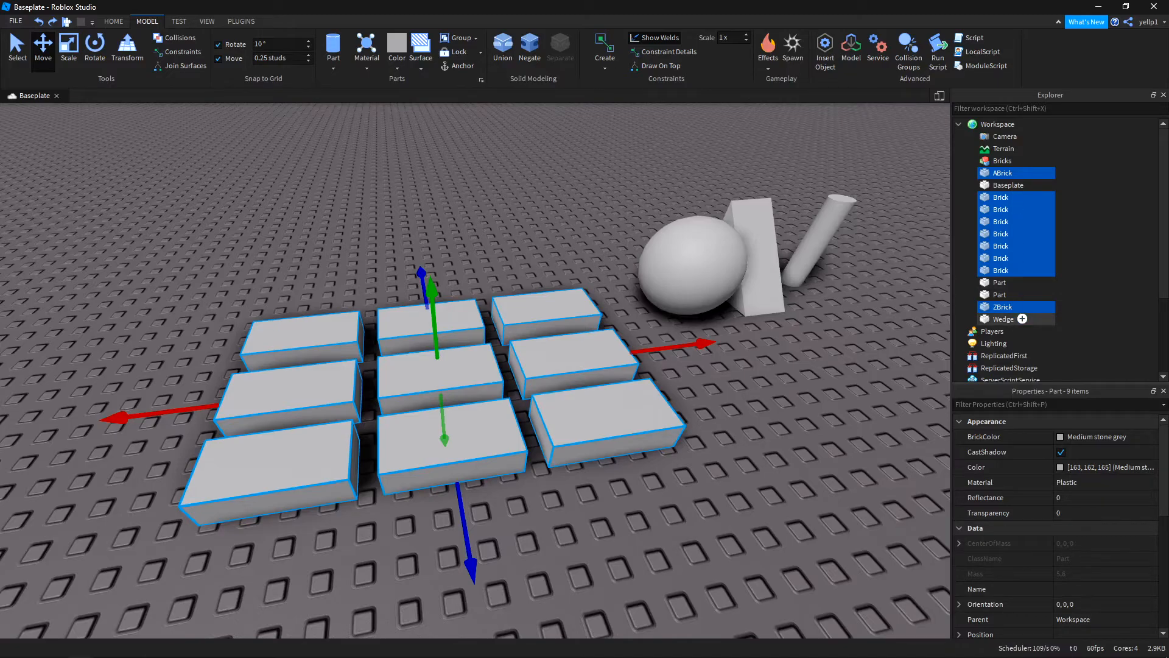
{"action": "left_click", "coordinate": [1000, 295]}
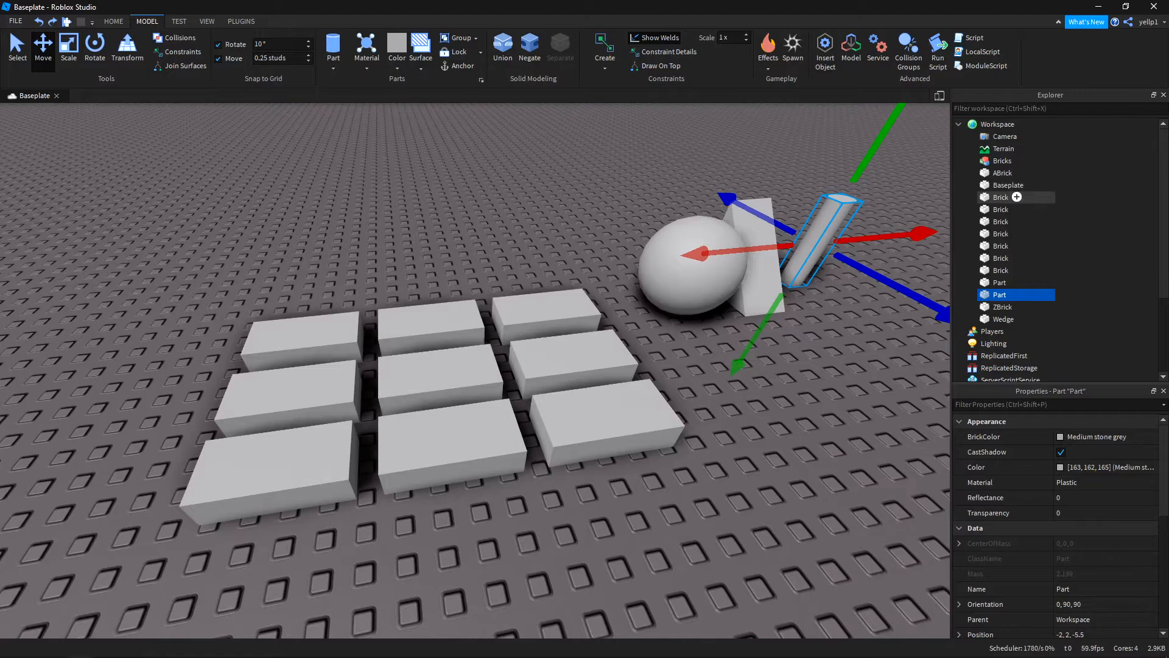
Select the seven Brick entries together with ABrick and ZBrick and move them all into the Bricks model.
{"action": "left_click", "coordinate": [1012, 270]}
{"action": "left_click", "coordinate": [1016, 197], "text": "shift"}
{"action": "left_click", "coordinate": [1017, 172], "text": "ctrl"}
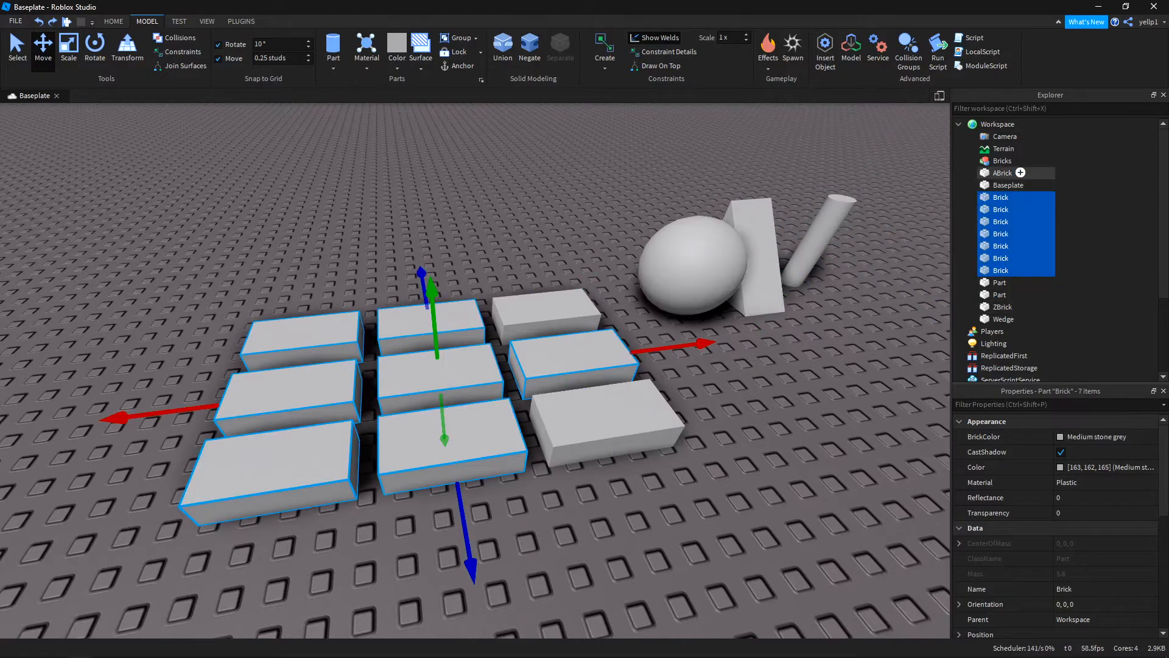
{"action": "left_click", "coordinate": [1021, 306], "text": "ctrl"}
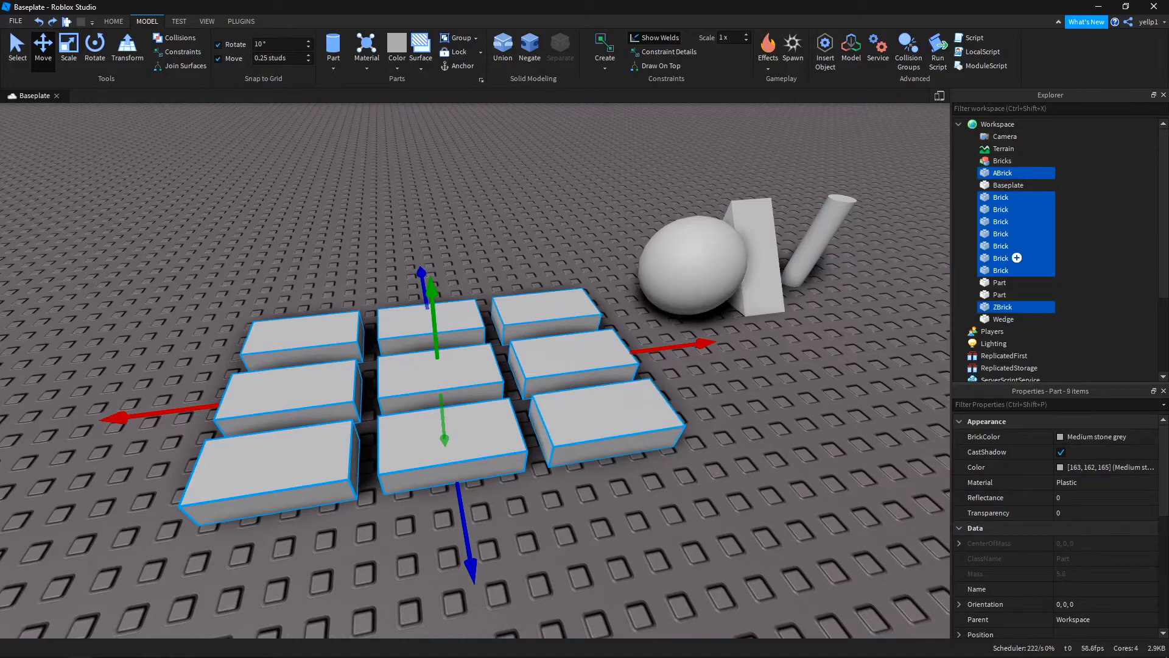
{"action": "left_click_drag", "start_coordinate": [1016, 197], "coordinate": [1029, 162]}
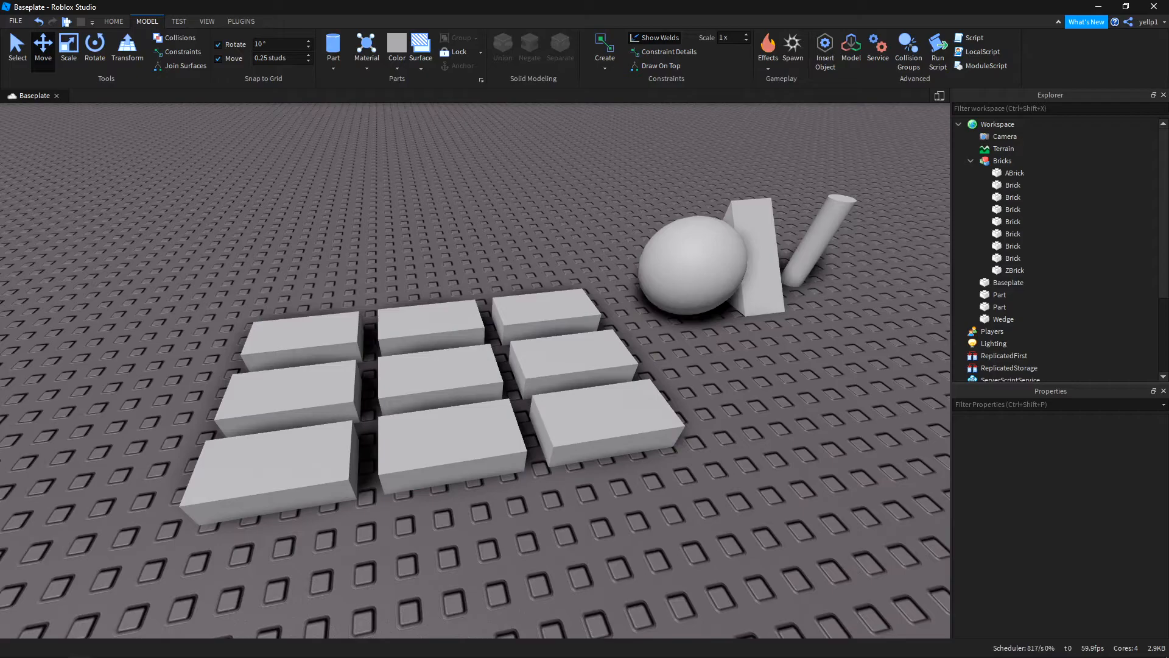
Collapse the Bricks model in the Explorer and leave nothing selected.
{"action": "right_click_drag", "start_coordinate": [475, 370], "coordinate": [439, 328]}
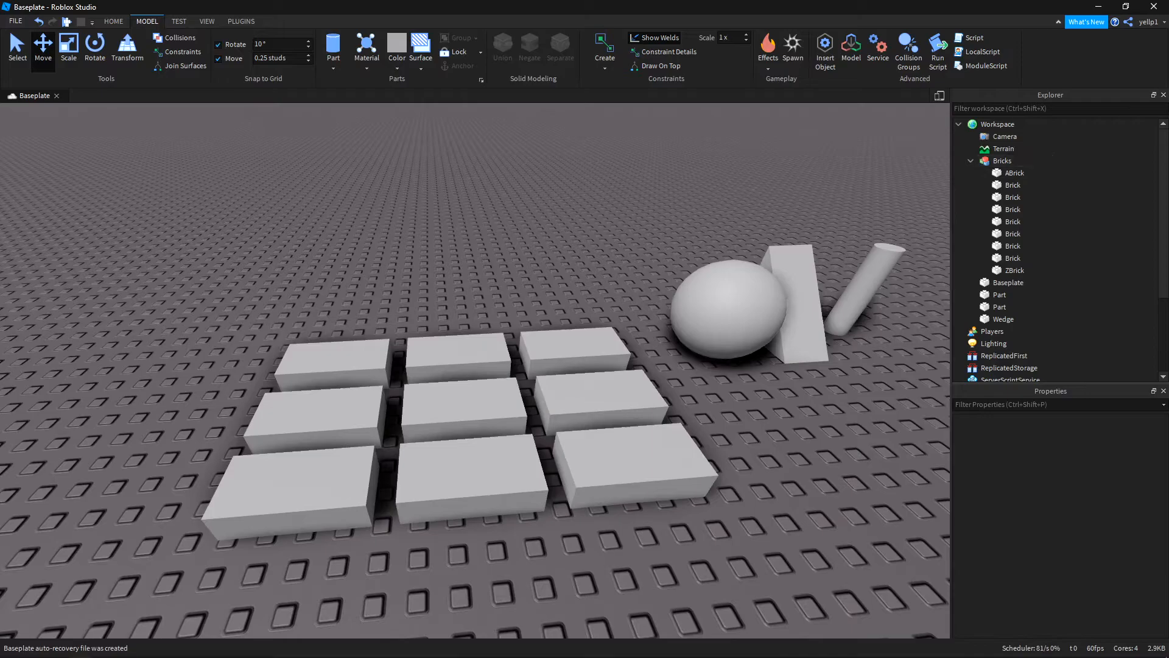
{"action": "left_click", "coordinate": [970, 160]}
{"action": "left_click", "coordinate": [1015, 160]}
{"action": "key", "text": "Escape"}
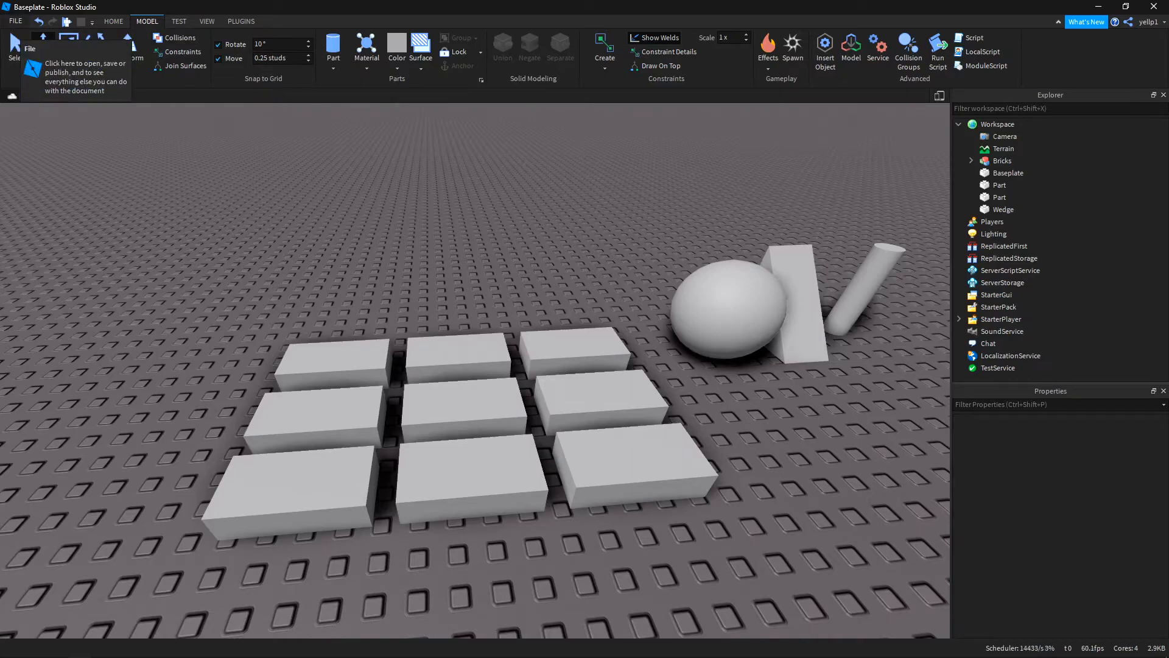
Open the Studio settings and switch the Theme to Light and back to Dark.
{"action": "left_click", "coordinate": [15, 21]}
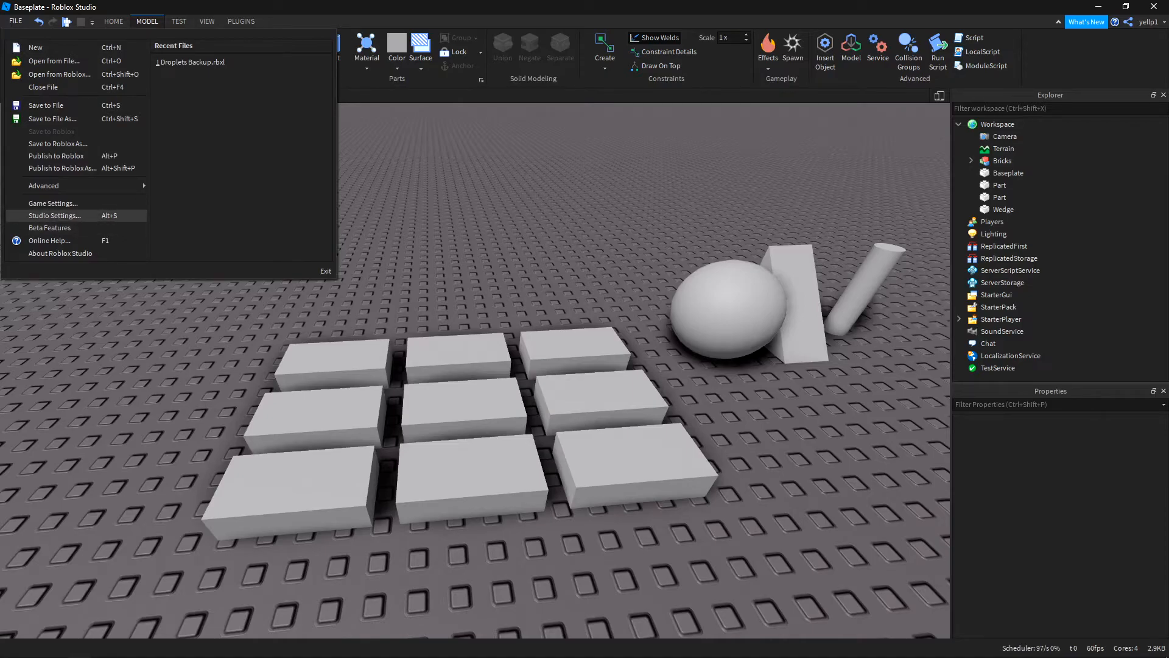
{"action": "left_click", "coordinate": [54, 216]}
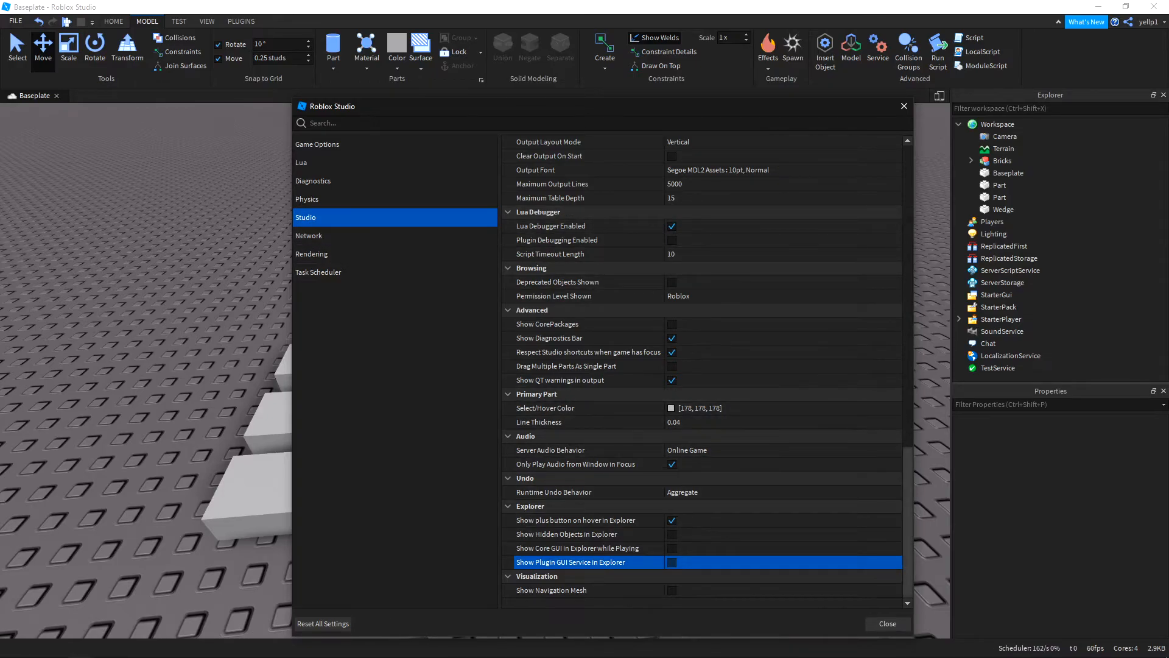
{"action": "scroll", "coordinate": [585, 365], "scroll_direction": "up", "scroll_amount": 15}
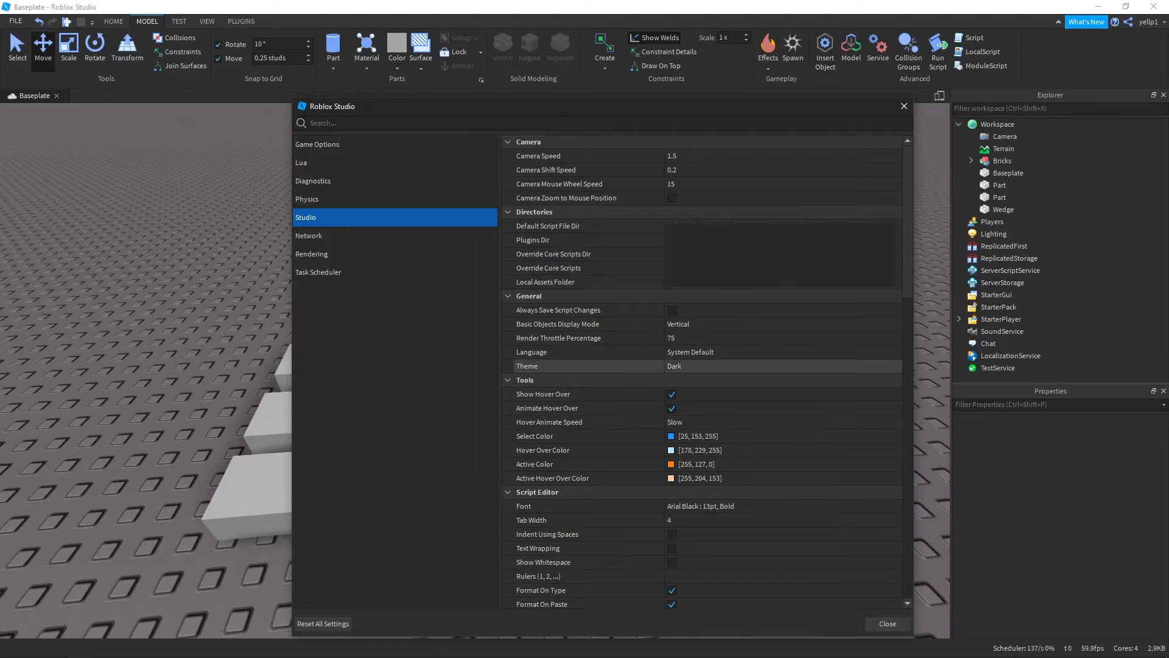
{"action": "left_click", "coordinate": [783, 366]}
{"action": "left_click", "coordinate": [783, 366]}
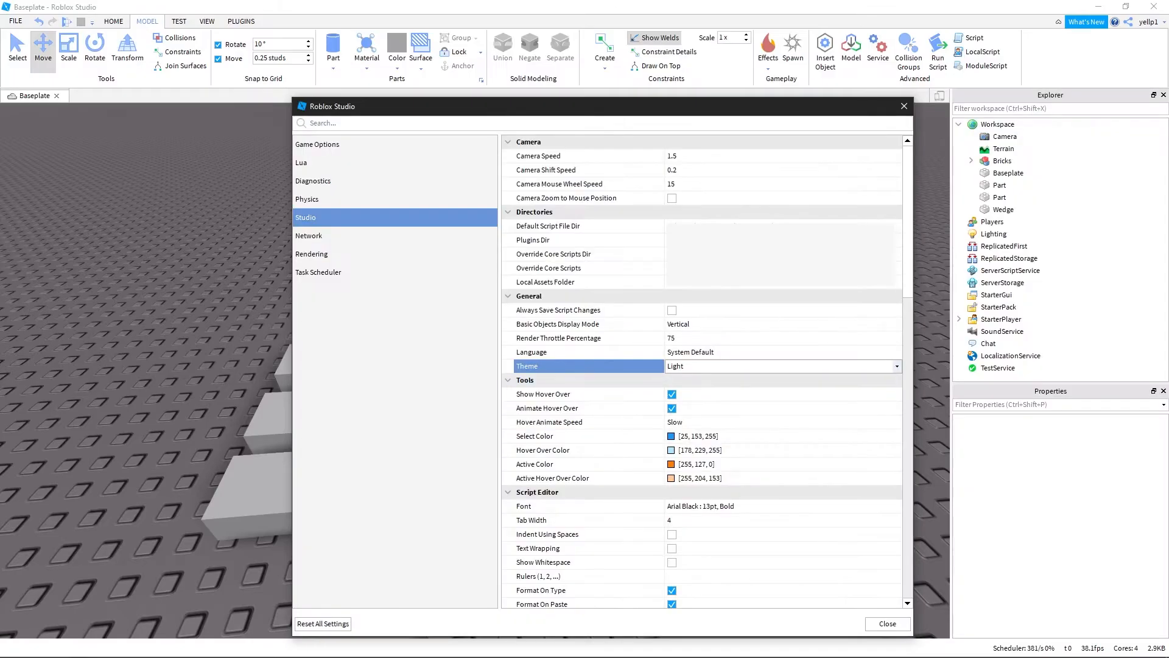
{"action": "left_click", "coordinate": [781, 366]}
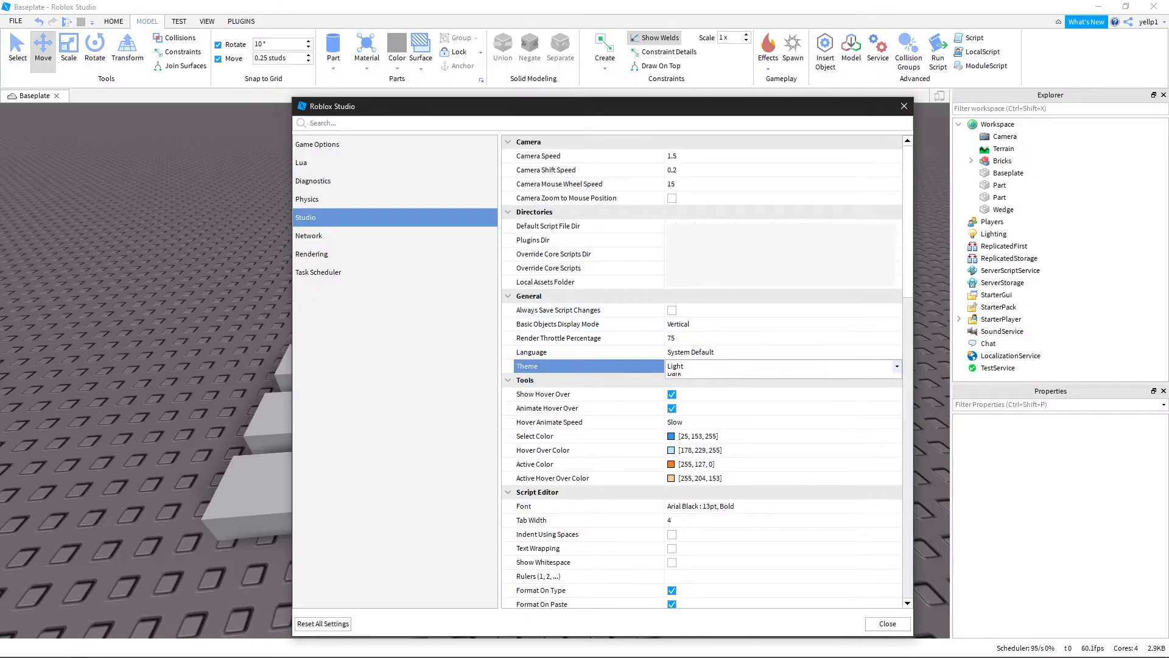
{"action": "left_click", "coordinate": [781, 396]}
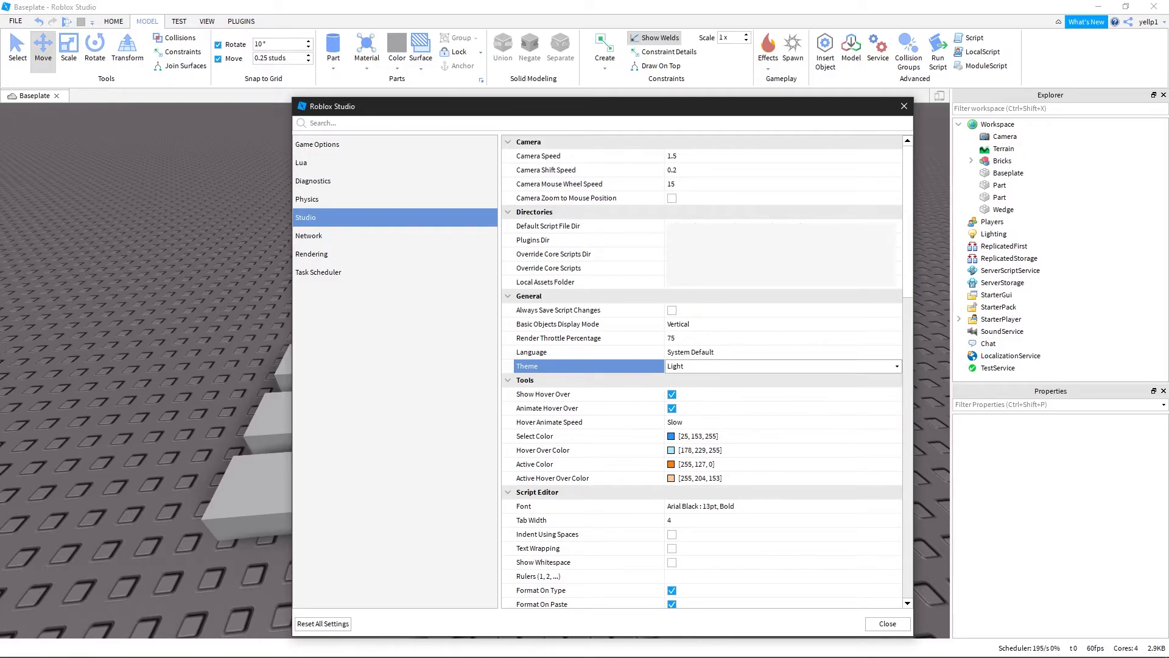
Switch the Theme to Default, return it to Dark and close the Studio settings.
{"action": "left_click", "coordinate": [782, 366]}
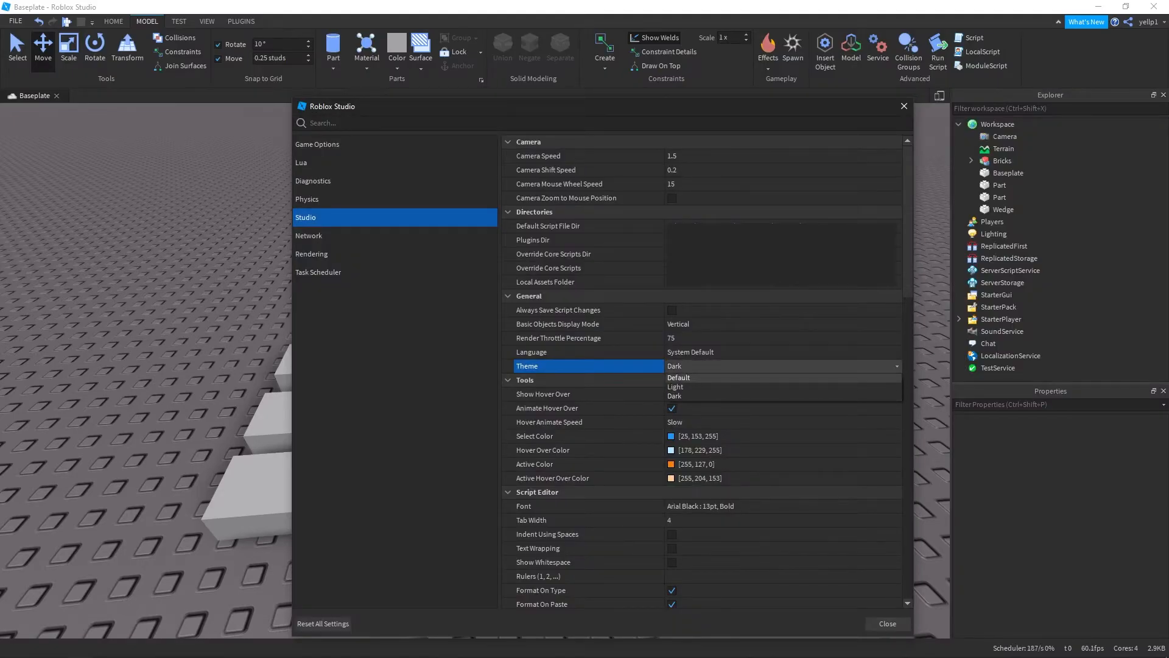
{"action": "left_click", "coordinate": [782, 378]}
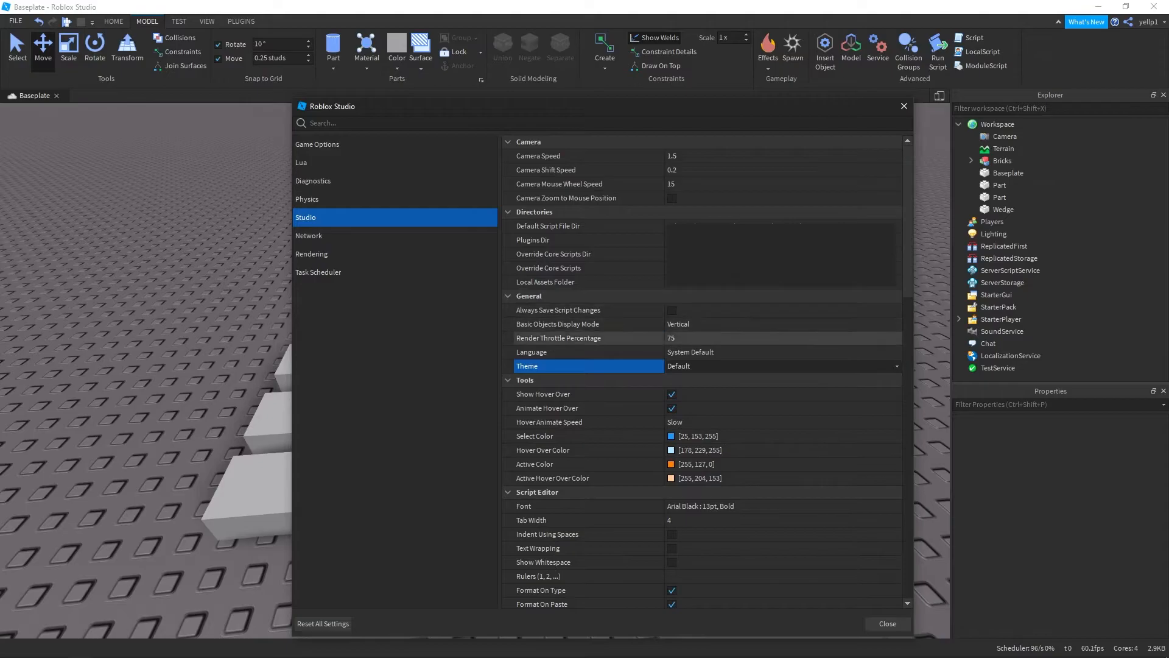
{"action": "left_click", "coordinate": [782, 366]}
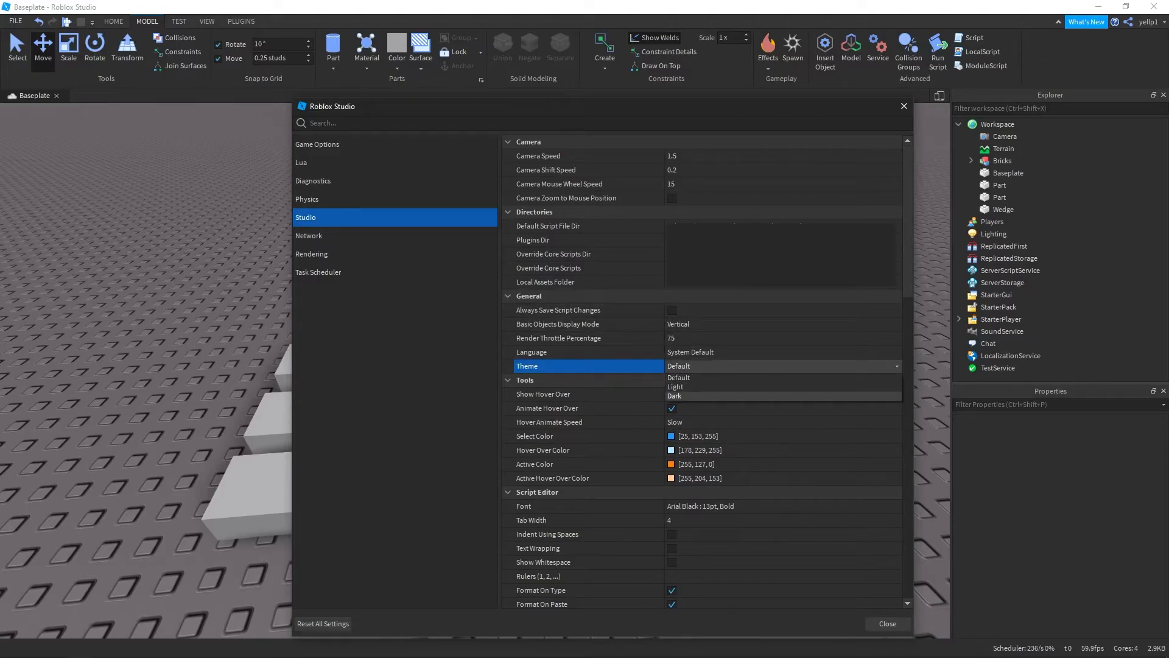
{"action": "left_click", "coordinate": [782, 396]}
{"action": "left_click", "coordinate": [897, 366]}
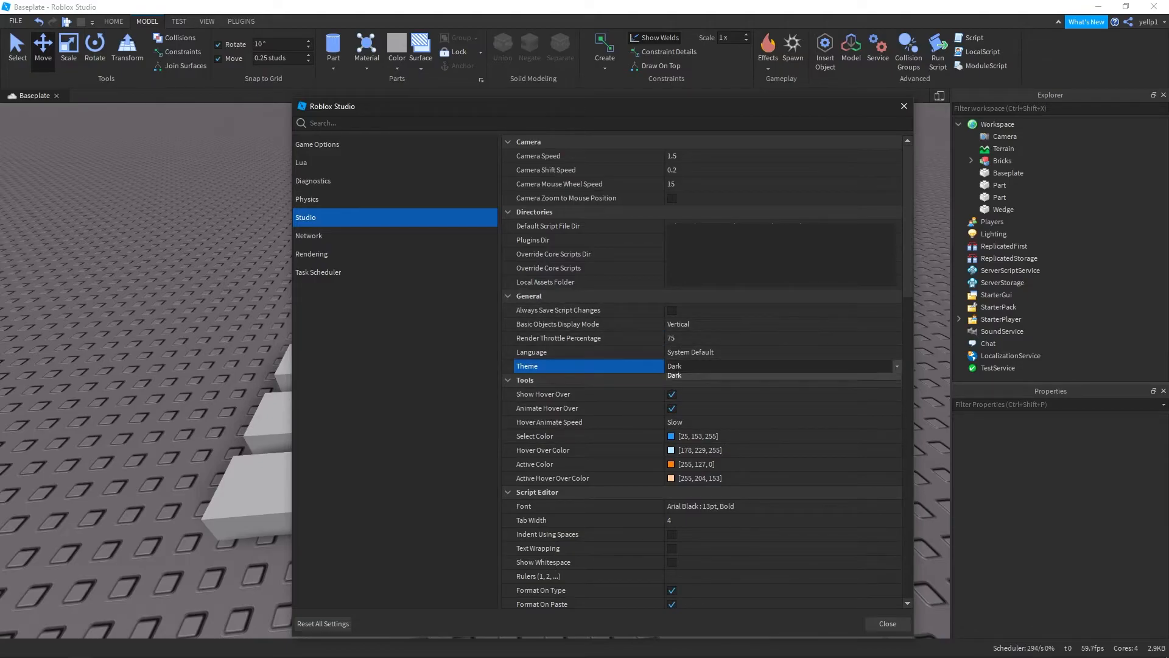
{"action": "left_click", "coordinate": [897, 366]}
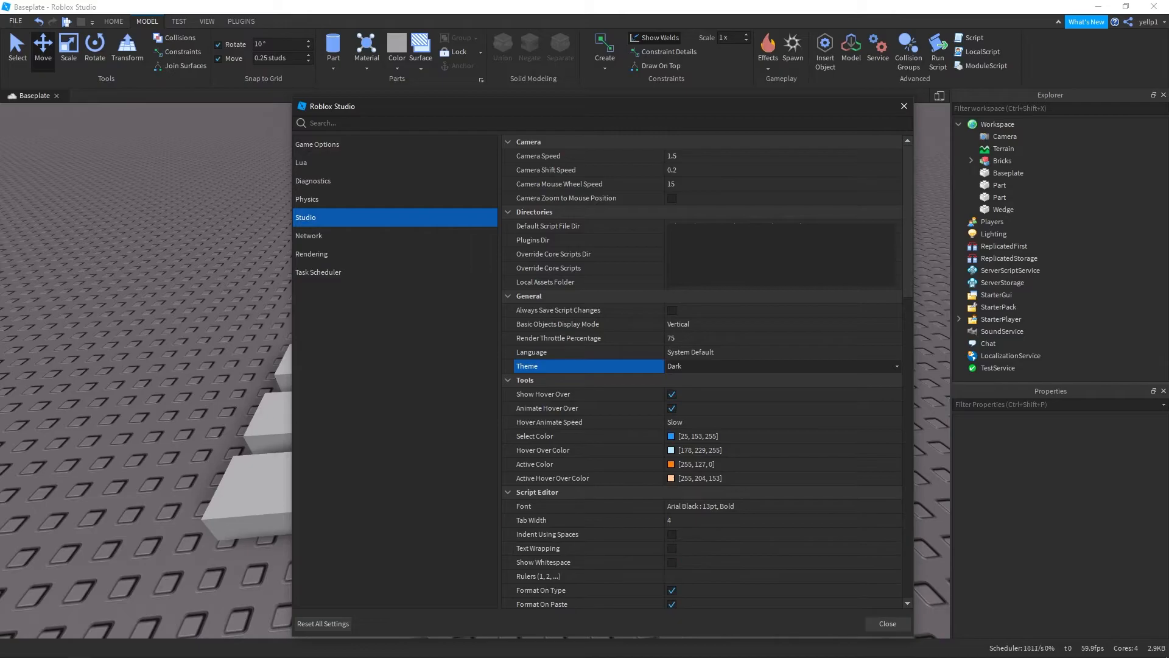
{"action": "left_click", "coordinate": [886, 623]}
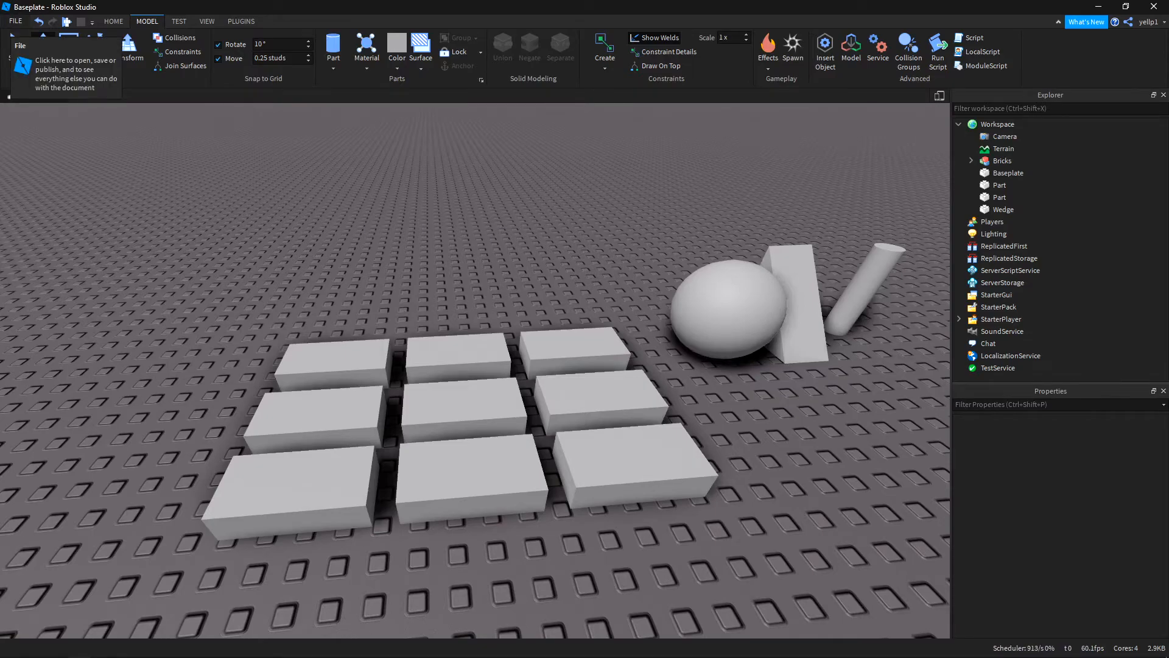
Start publishing the place to Roblox as a new game and name it Youtube Tutorial Place.
{"action": "left_click", "coordinate": [15, 21]}
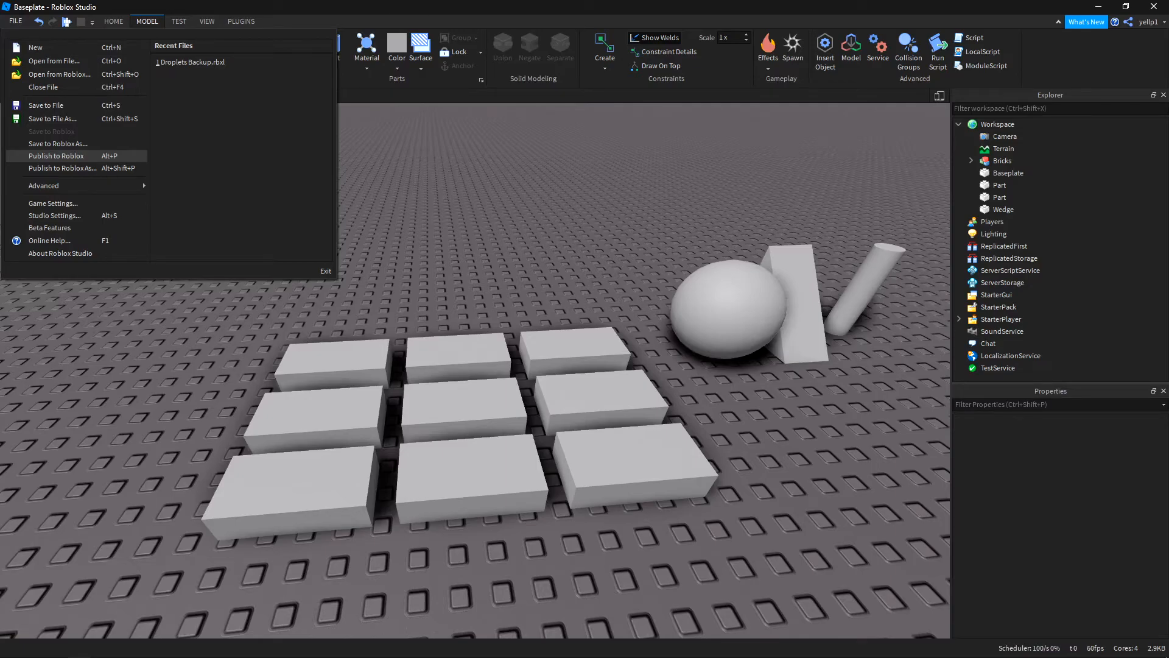
{"action": "left_click", "coordinate": [56, 155]}
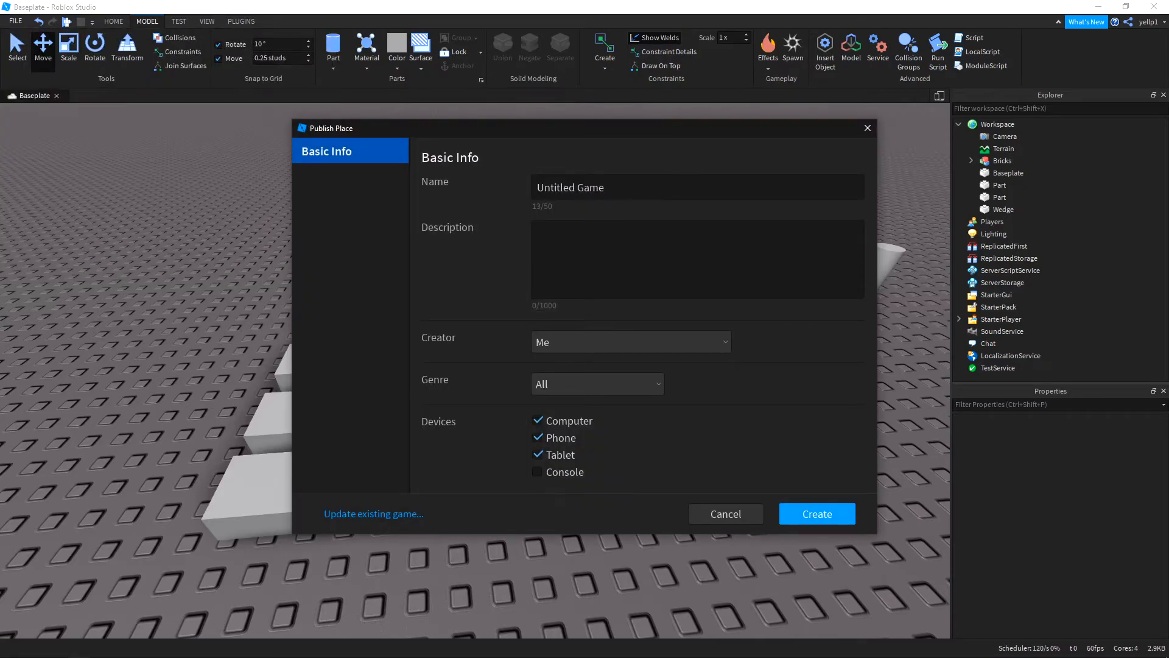
{"action": "left_click", "coordinate": [697, 187]}
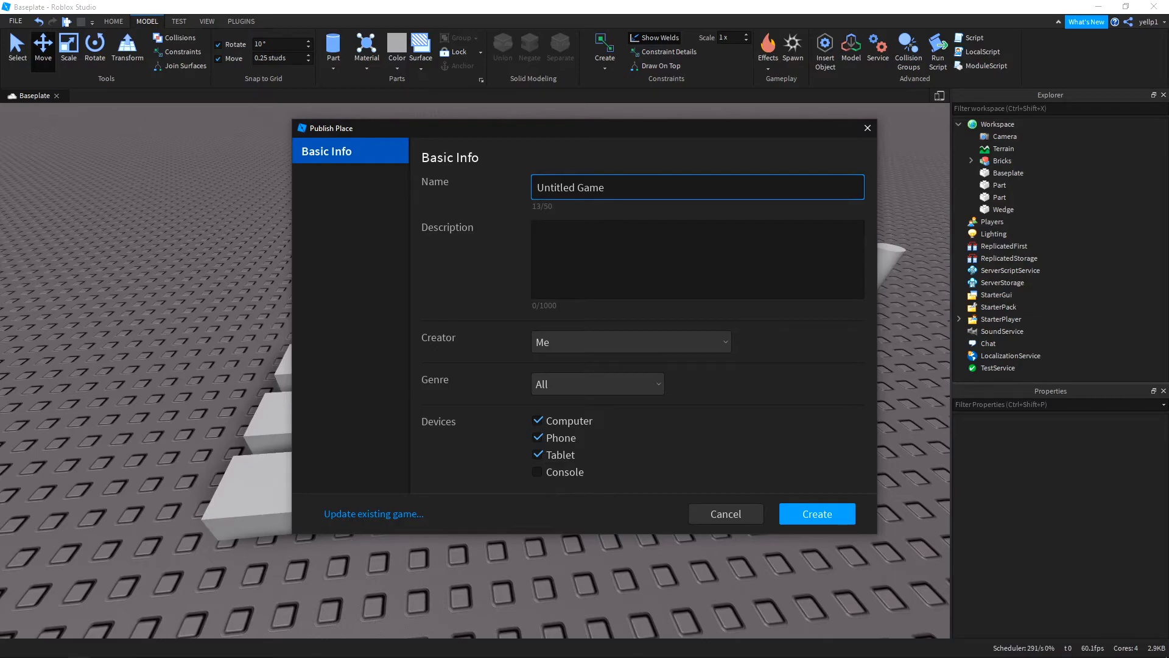
{"action": "key", "text": "ctrl+a"}
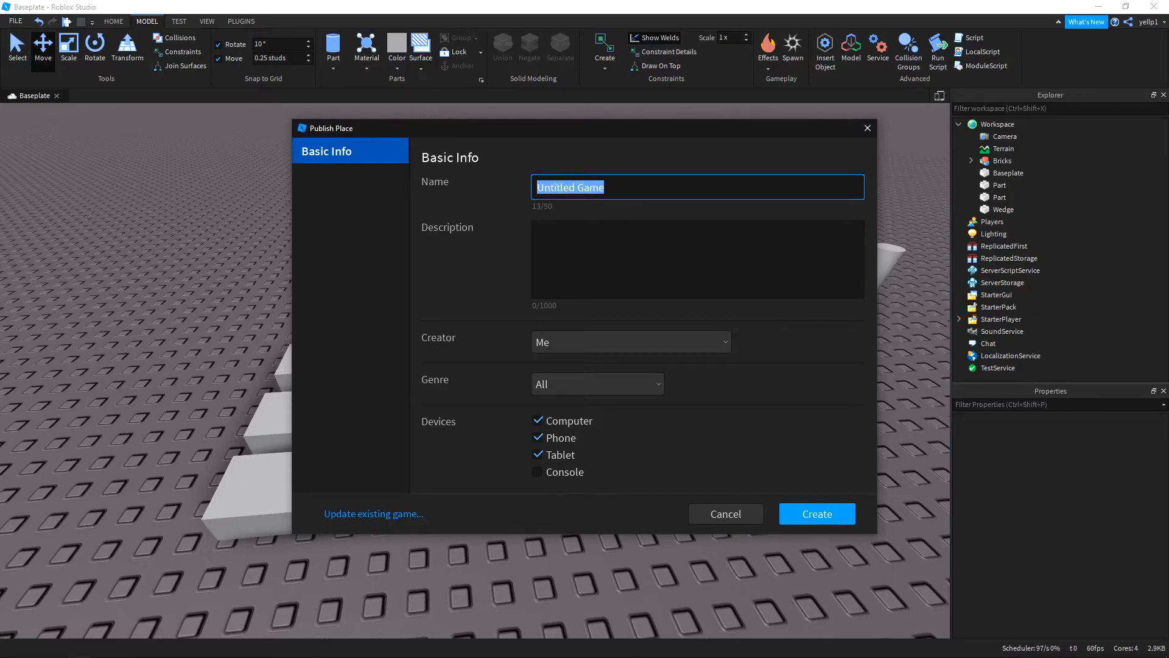
{"action": "key", "text": "BackSpace"}
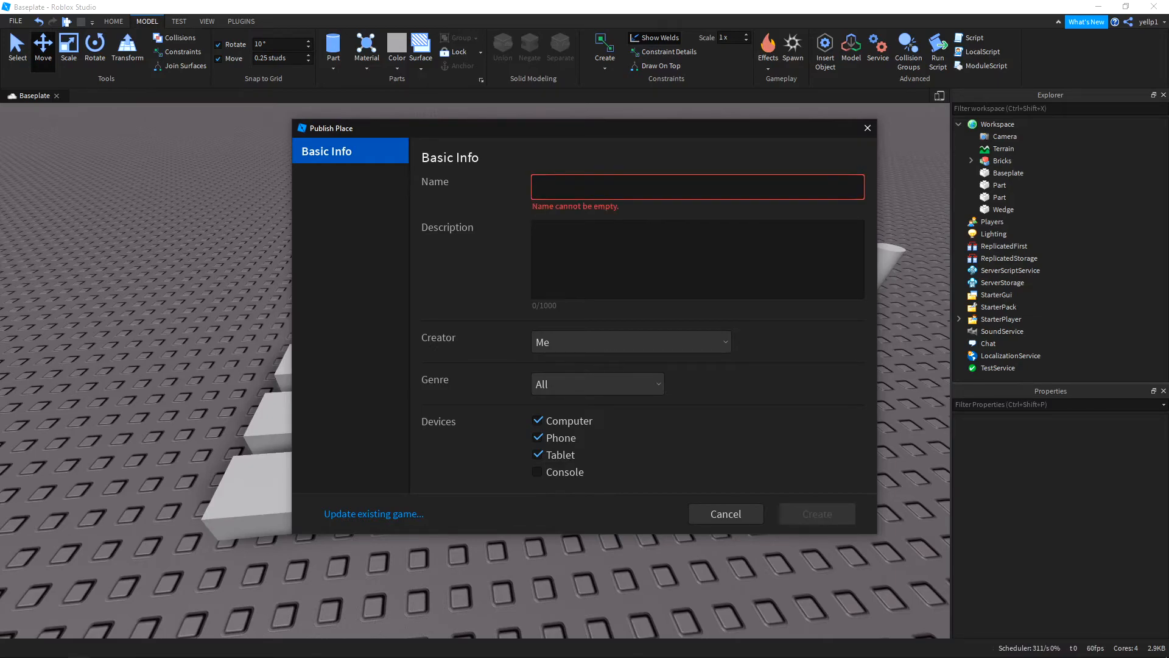
{"action": "type", "text": "Yo"}
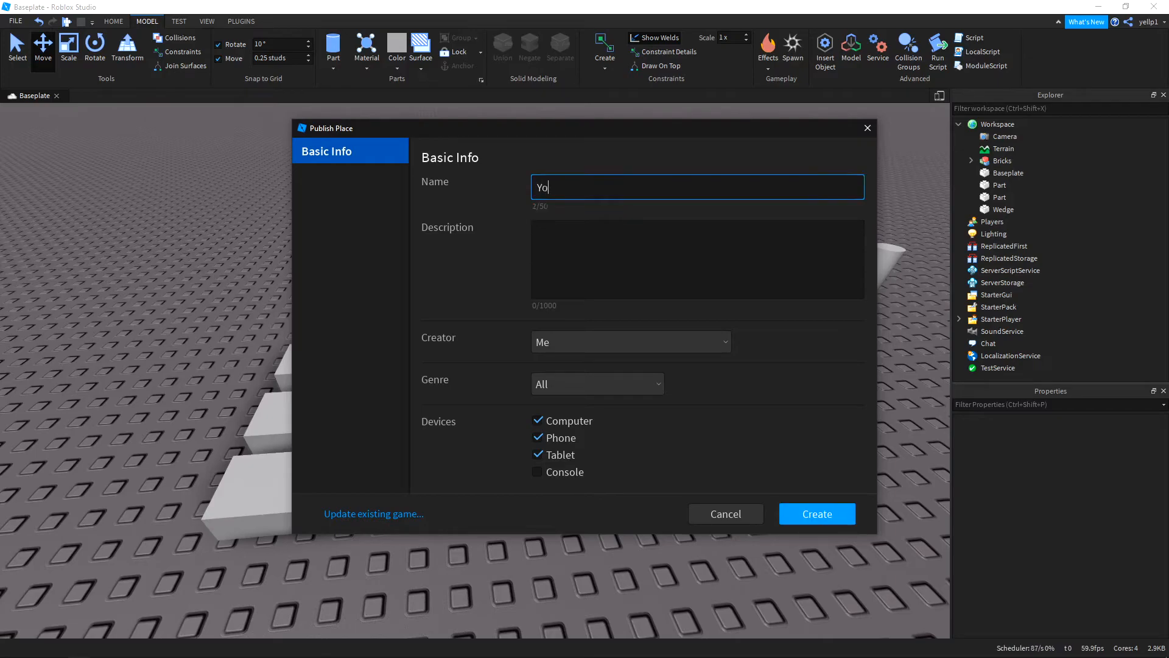
{"action": "type", "text": "utube Tutorial Place"}
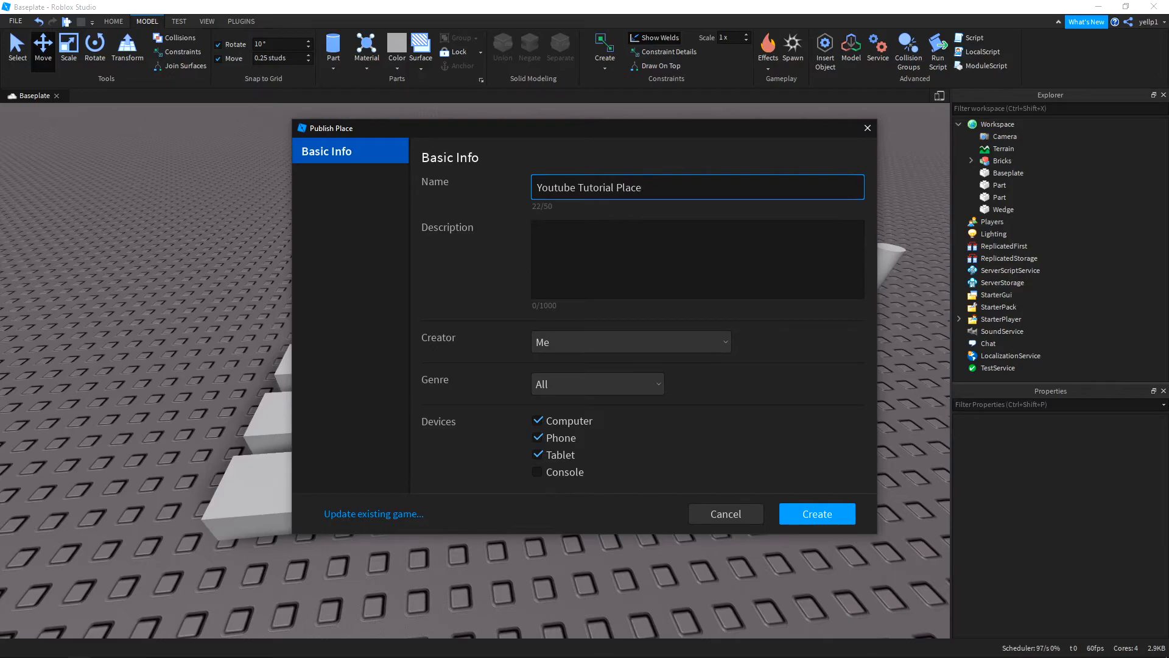
Enter Yadayadayada as the description of the place being published.
{"action": "left_click", "coordinate": [537, 233]}
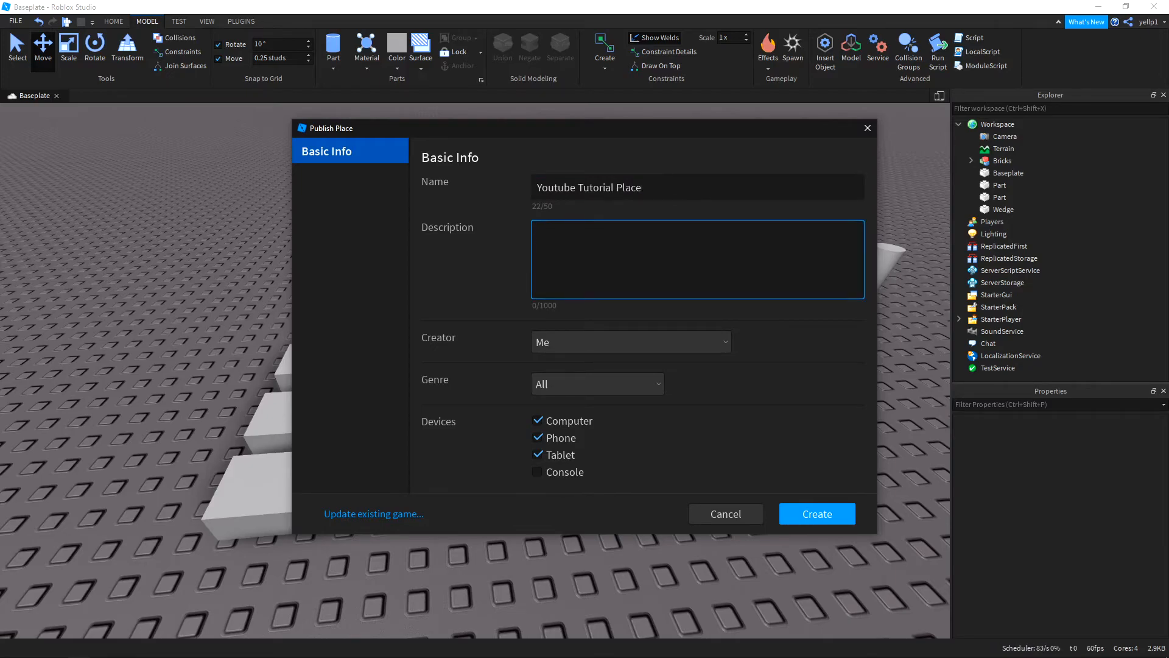
{"action": "type", "text": "Yadayadayada"}
Look through the available genres for the place and keep Genre set to All.
{"action": "left_click", "coordinate": [597, 383]}
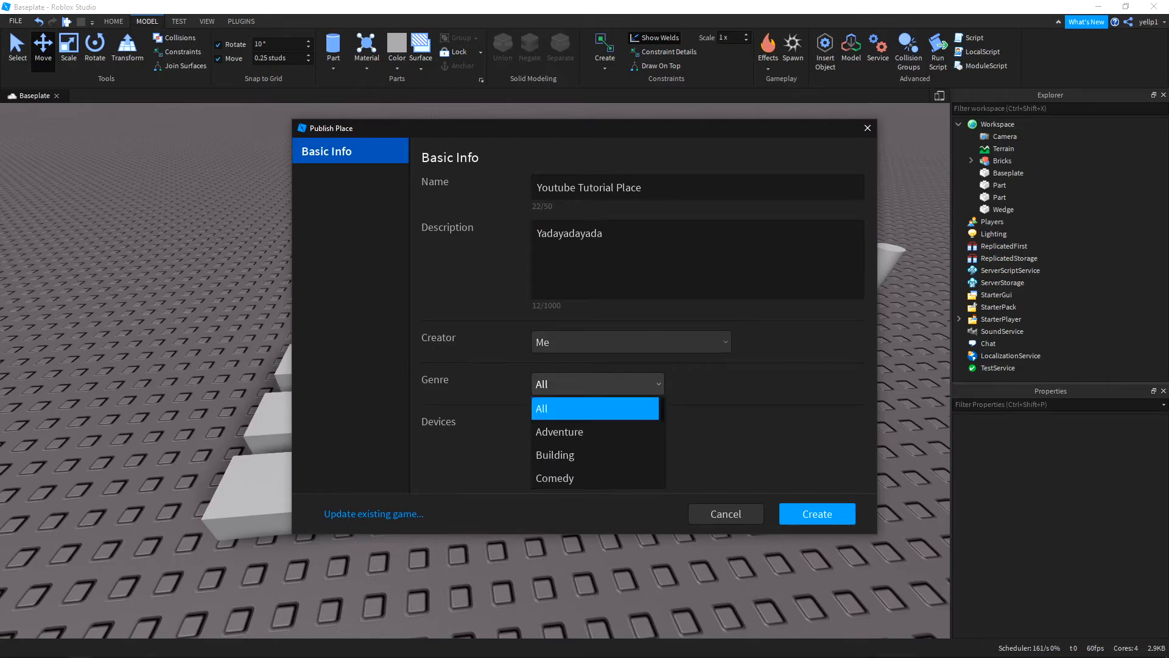
{"action": "scroll", "coordinate": [596, 442], "scroll_direction": "down", "scroll_amount": 5}
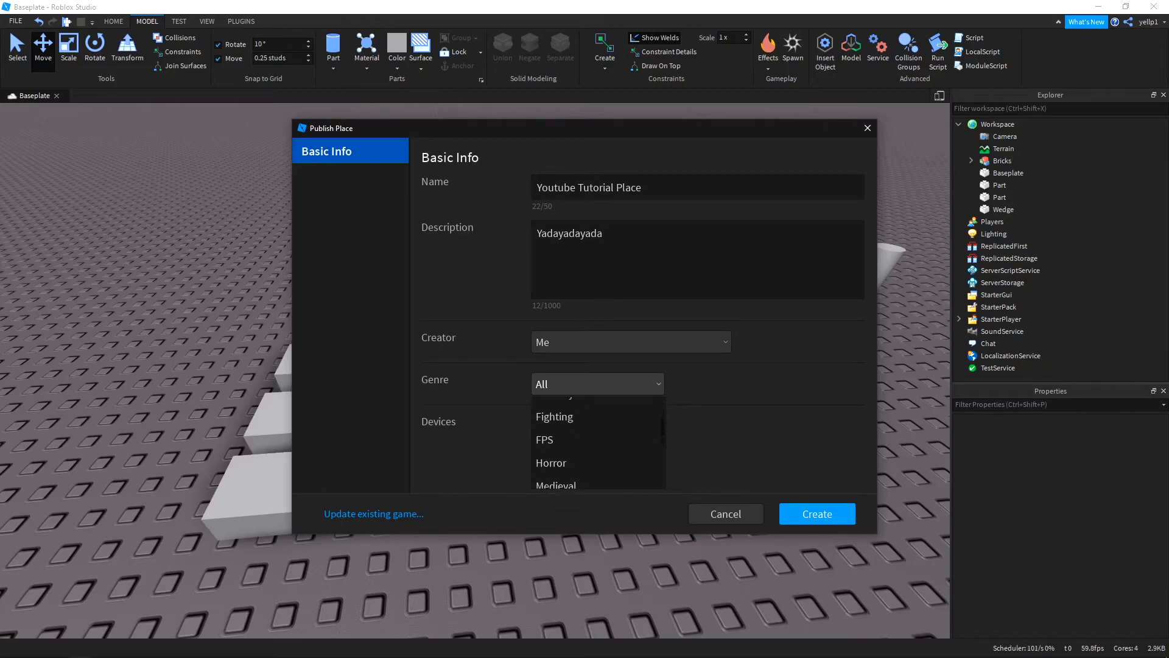
{"action": "scroll", "coordinate": [596, 442], "scroll_direction": "down", "scroll_amount": 2}
{"action": "scroll", "coordinate": [596, 442], "scroll_direction": "up", "scroll_amount": 3}
{"action": "scroll", "coordinate": [597, 469], "scroll_direction": "up", "scroll_amount": 4}
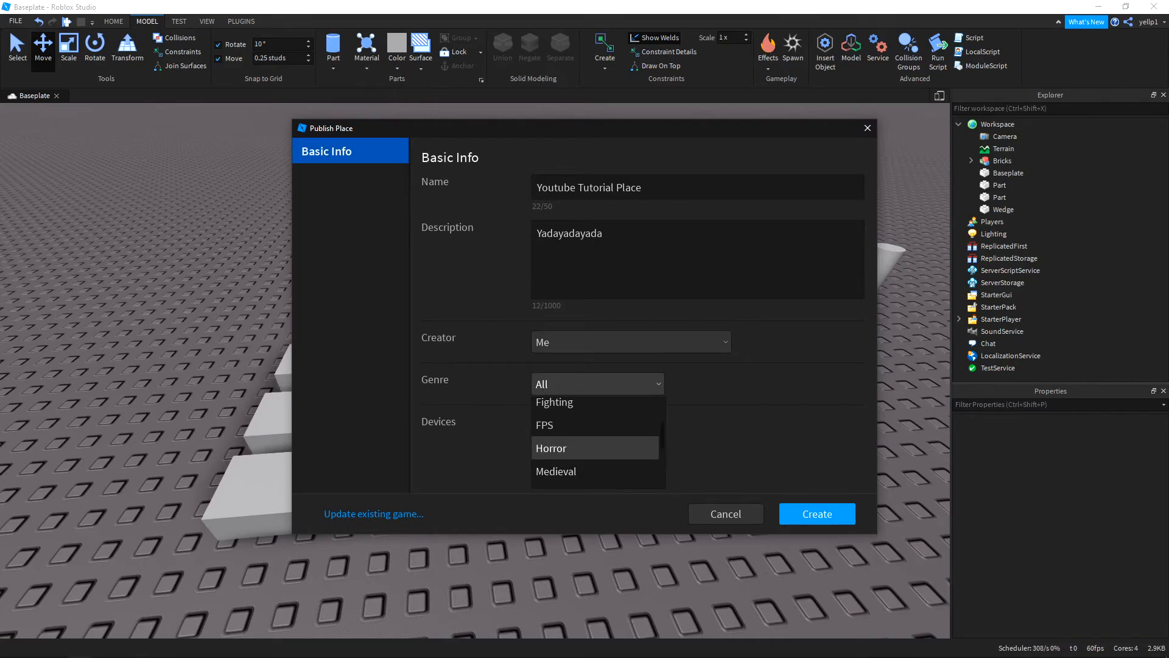
{"action": "scroll", "coordinate": [595, 459], "scroll_direction": "up", "scroll_amount": 4}
{"action": "scroll", "coordinate": [595, 470], "scroll_direction": "down", "scroll_amount": 4}
{"action": "scroll", "coordinate": [595, 450], "scroll_direction": "up", "scroll_amount": 4}
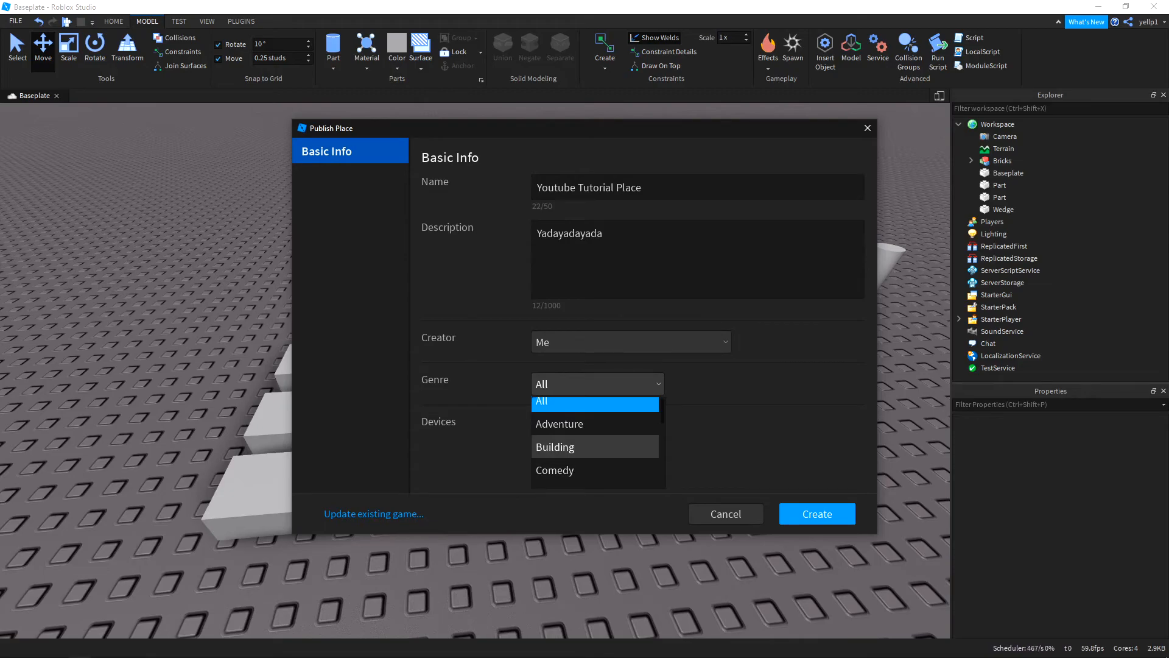
{"action": "scroll", "coordinate": [595, 424], "scroll_direction": "up", "scroll_amount": 1}
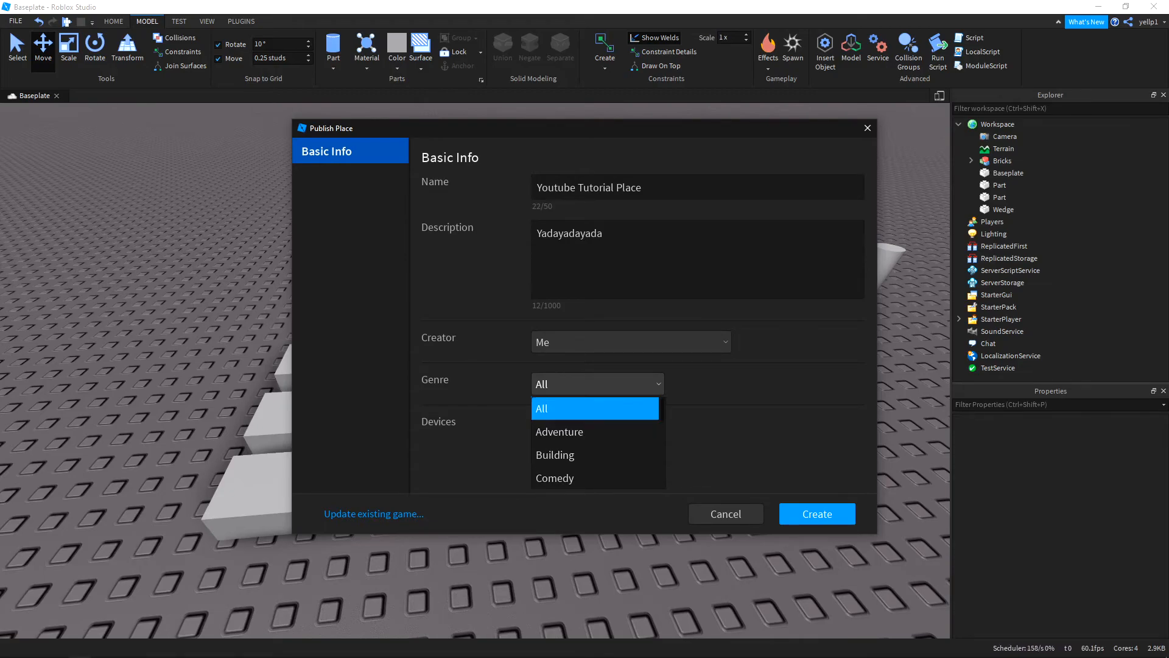
{"action": "left_click", "coordinate": [595, 408]}
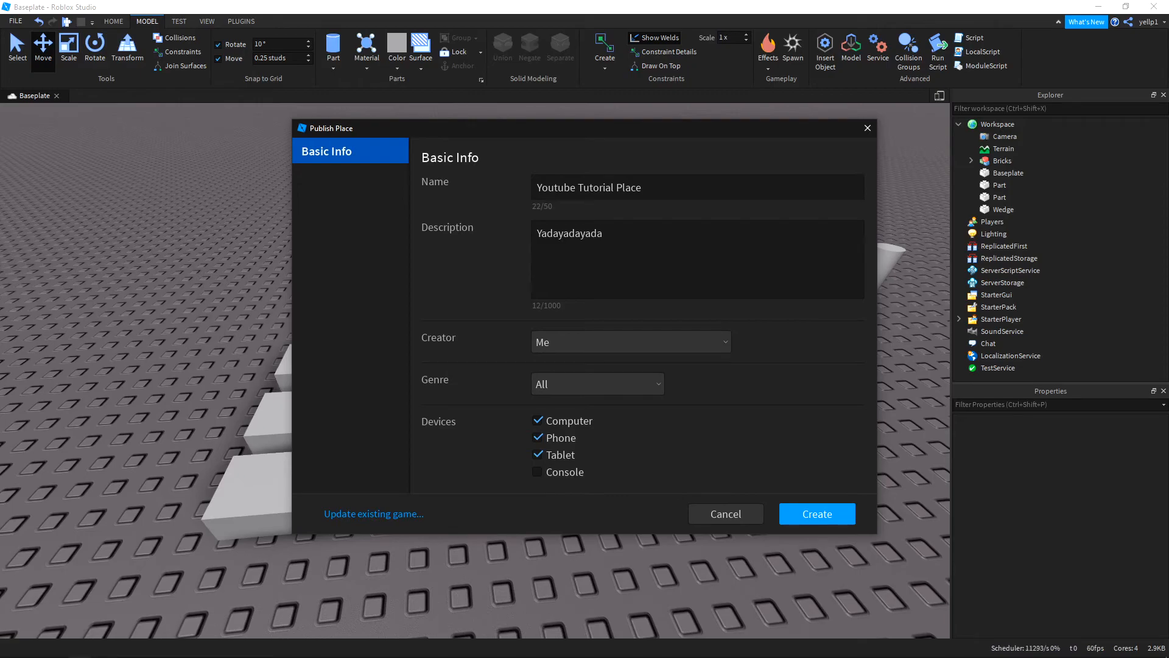
{"action": "left_click", "coordinate": [597, 384]}
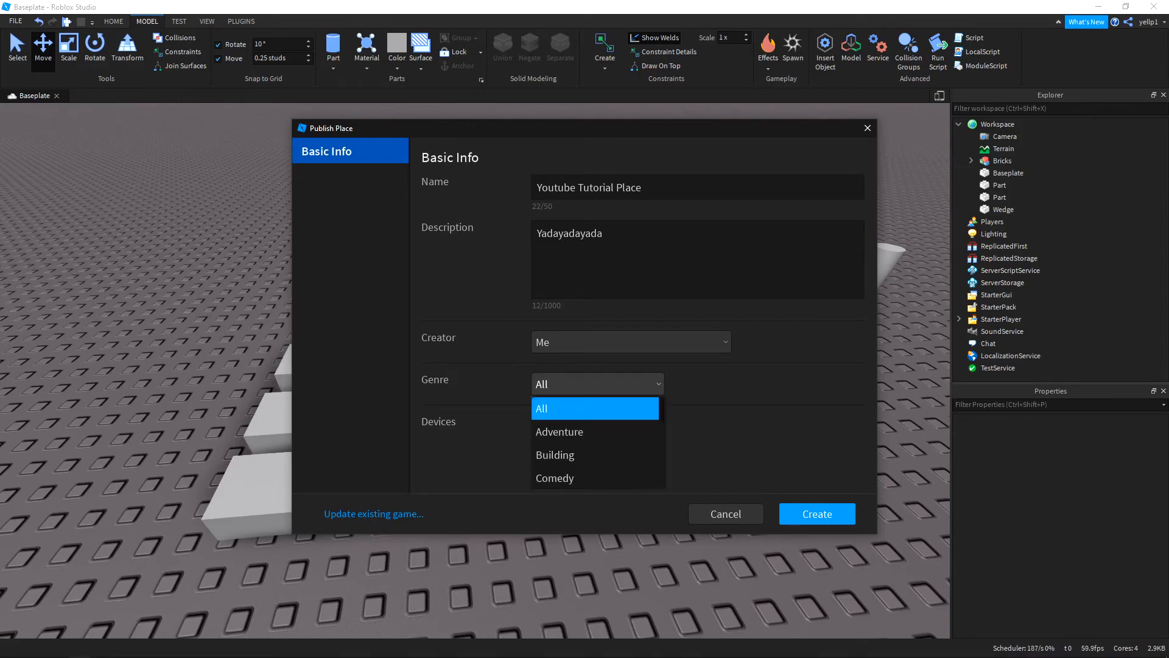
{"action": "left_click", "coordinate": [597, 384]}
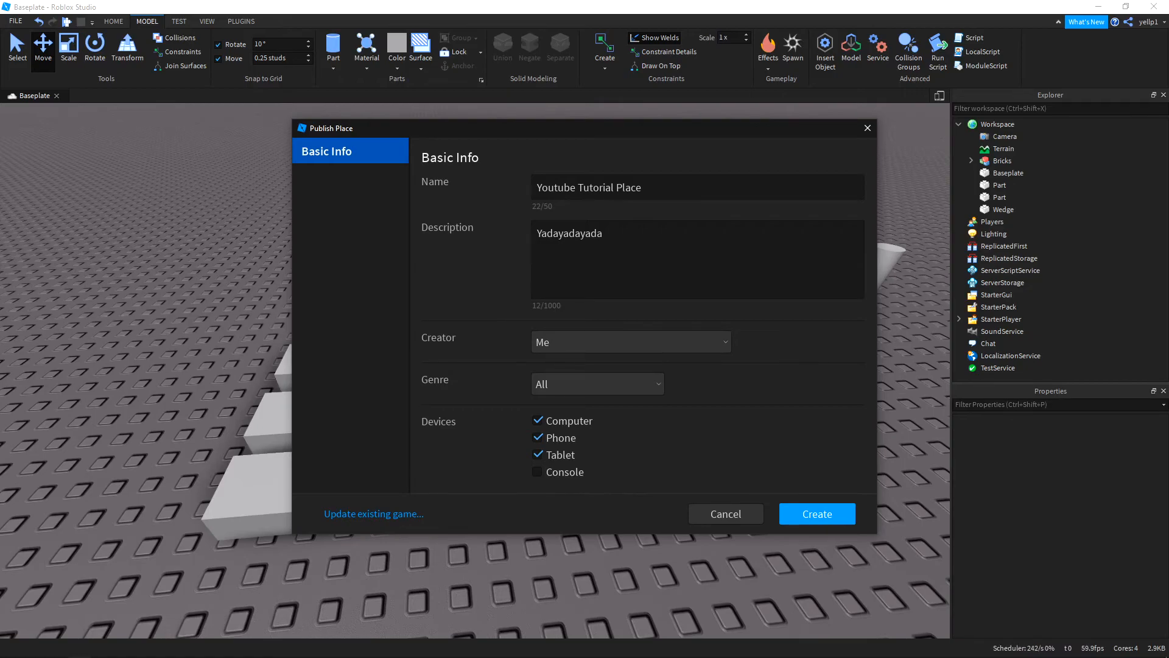
Set the playable devices to only Computer and Console, agreeing to the content agreement for Console.
{"action": "left_click", "coordinate": [537, 420]}
{"action": "left_click", "coordinate": [537, 437]}
{"action": "left_click", "coordinate": [537, 454]}
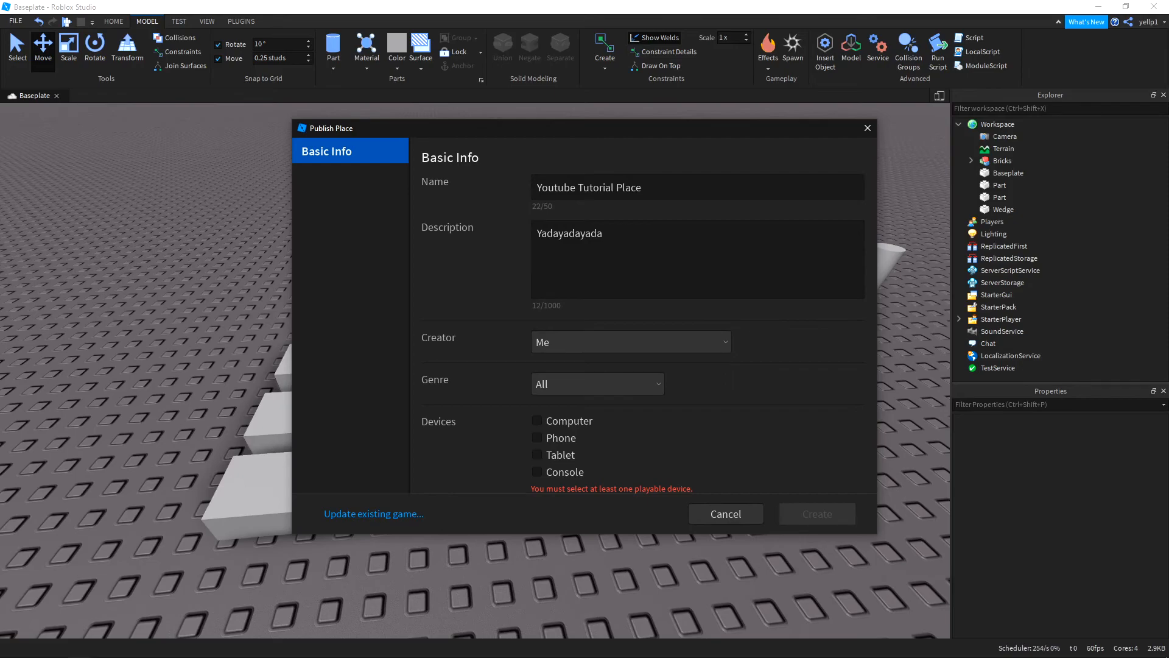
{"action": "left_click", "coordinate": [537, 420]}
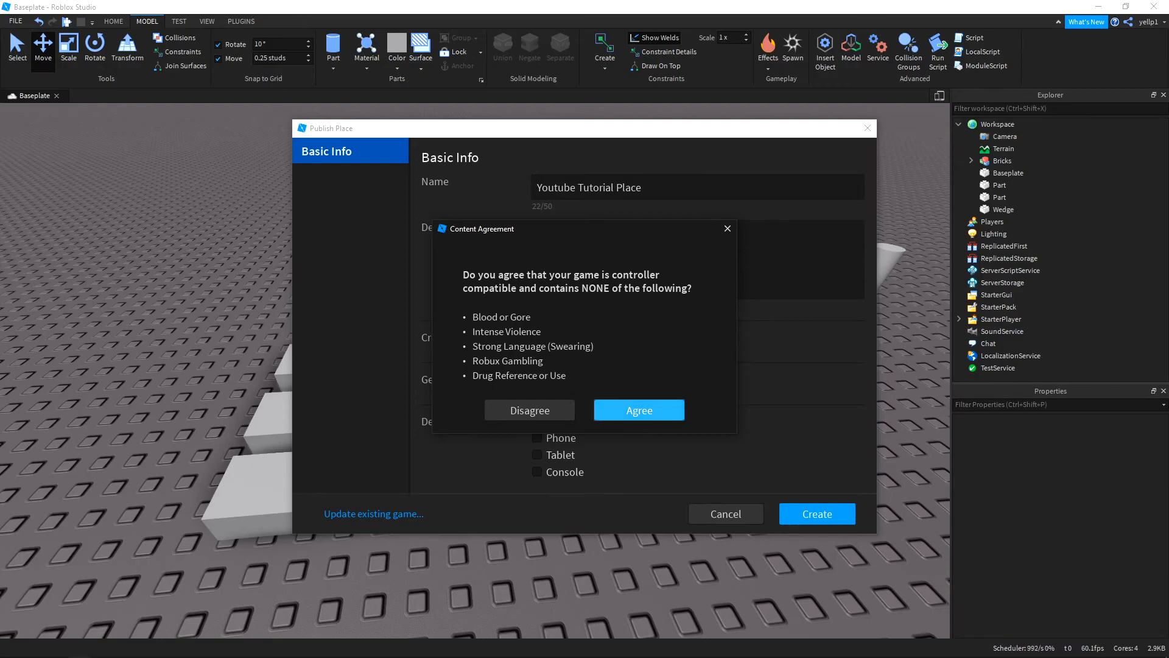
{"action": "key", "text": "Return"}
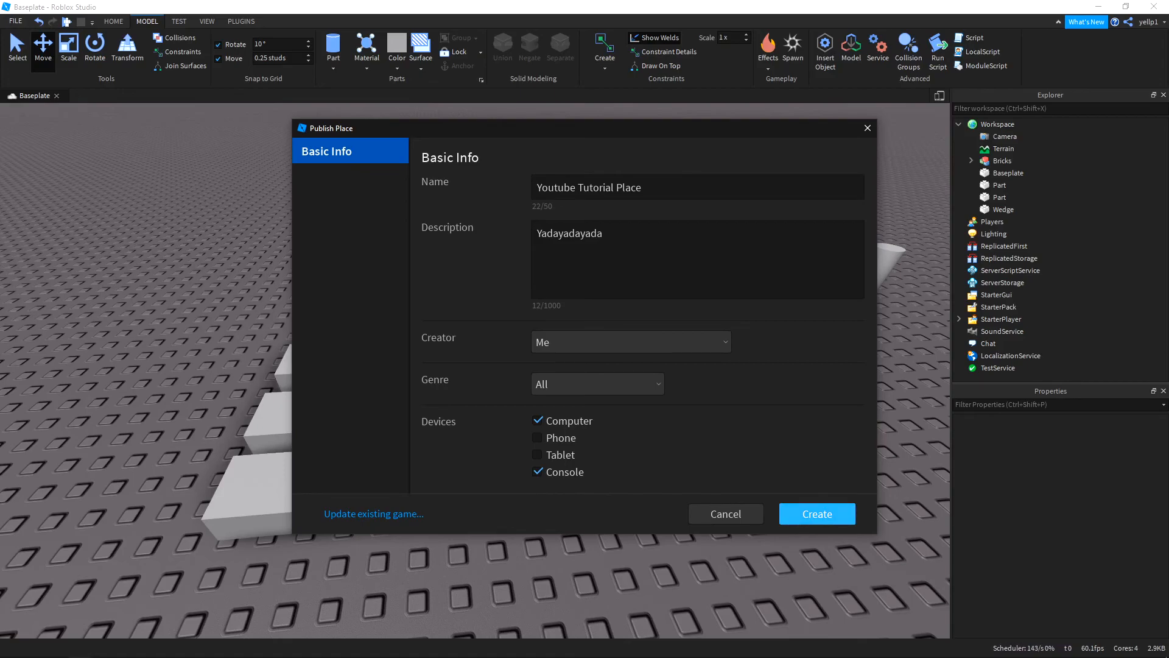
Create the game on Roblox with these settings and close the Publish Place dialog.
{"action": "left_click", "coordinate": [817, 513]}
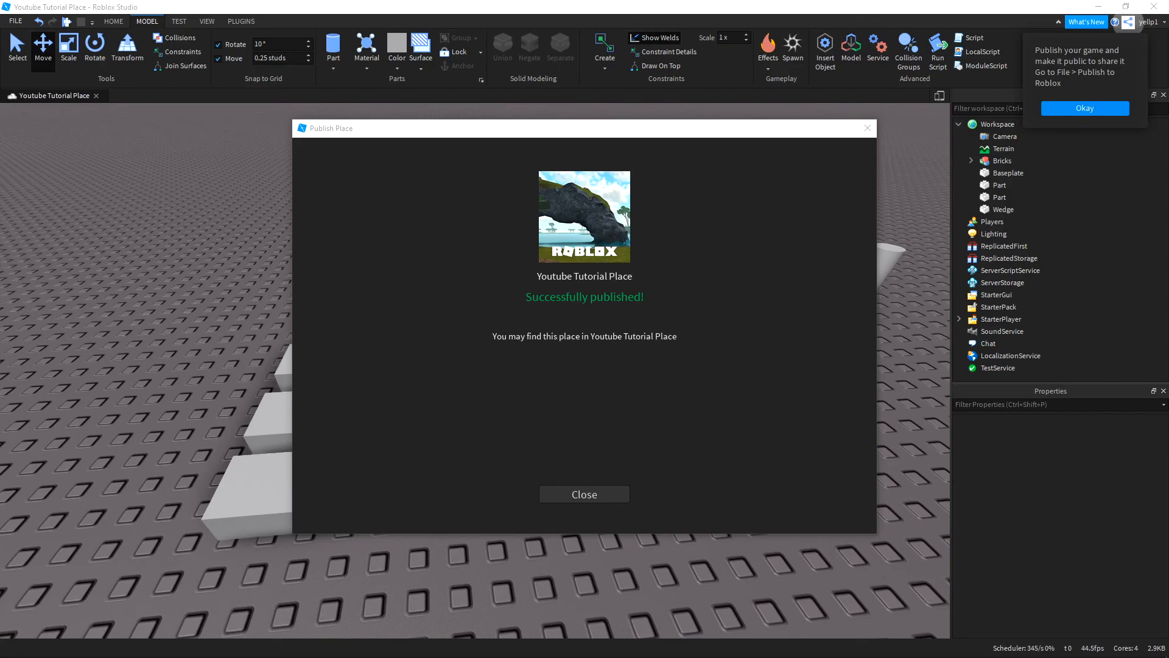
{"action": "left_click", "coordinate": [583, 494]}
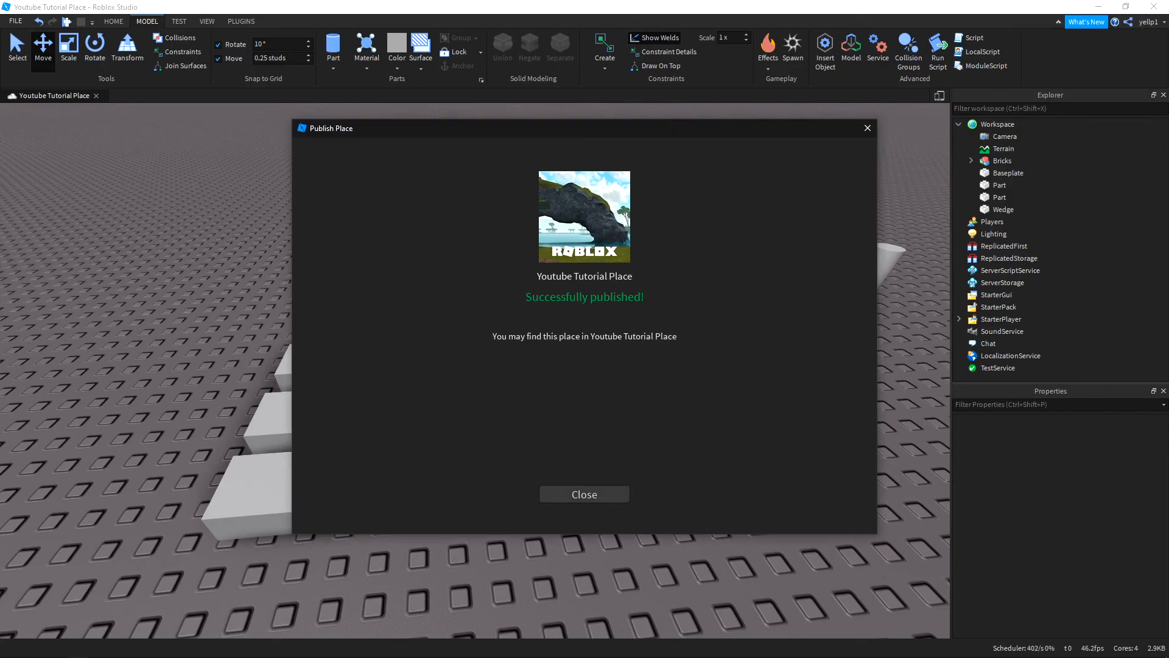